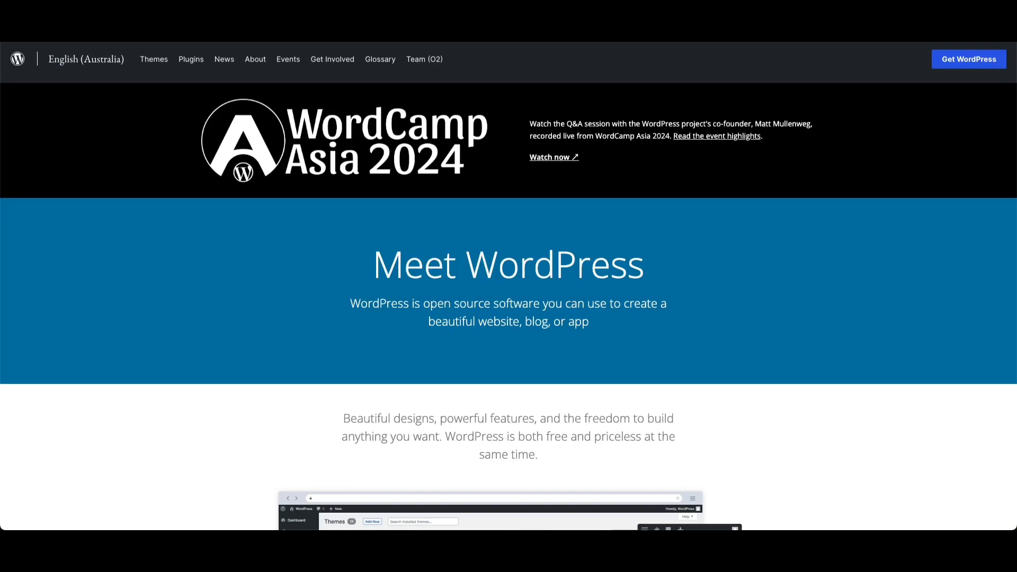
Look through the WordPress.org home page's introduction and its Trusted by the Best showcase of sites
scroll(491, 422, down, 5)
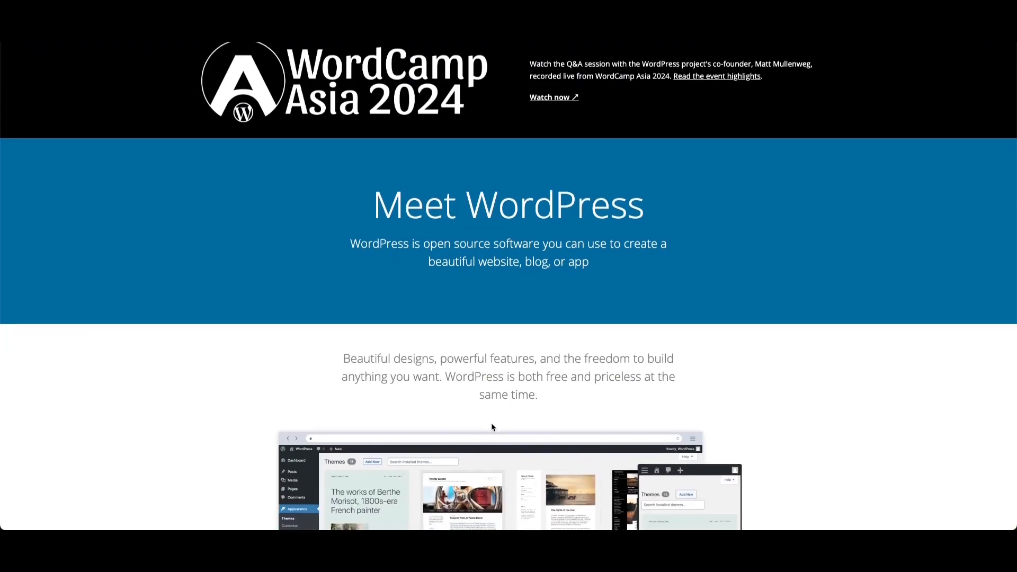
scroll(496, 423, down, 1)
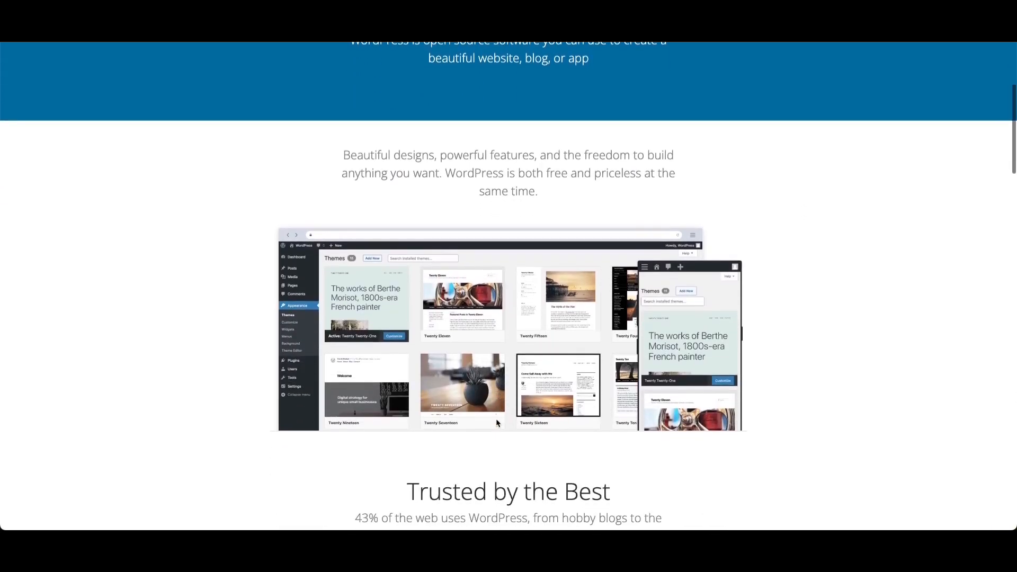
scroll(497, 422, up, 1)
scroll(497, 422, down, 1)
scroll(497, 423, down, 3)
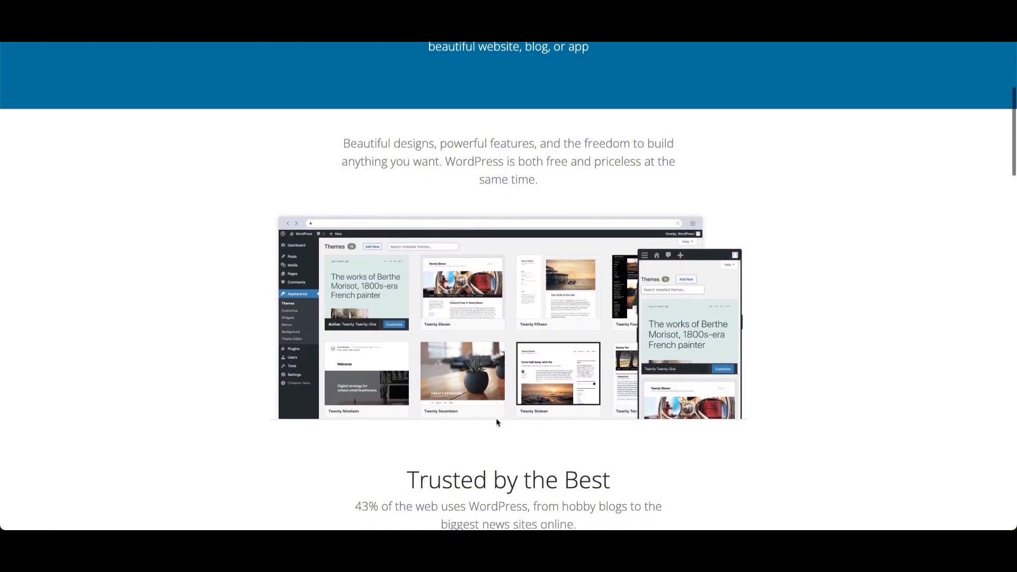
scroll(497, 422, down, 1)
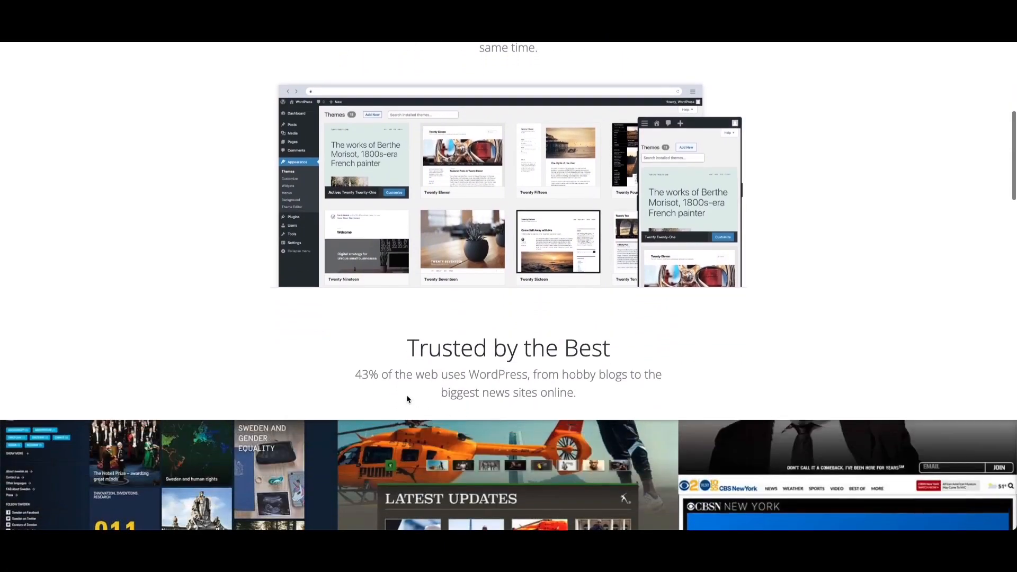
scroll(383, 379, down, 1)
scroll(384, 382, down, 10)
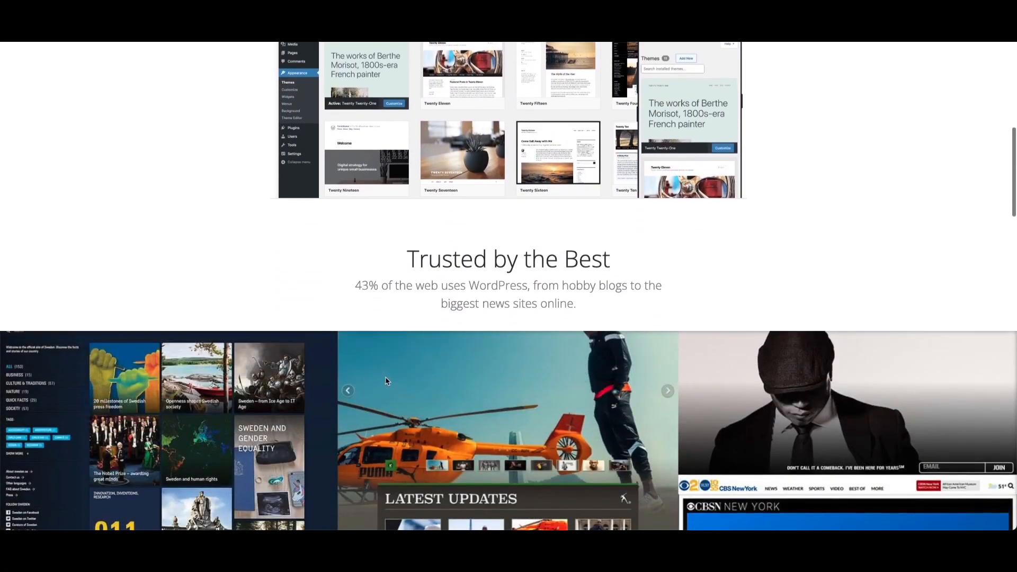
Examine the Powerful Features section and the note on extending WordPress with plugins
scroll(443, 421, down, 3)
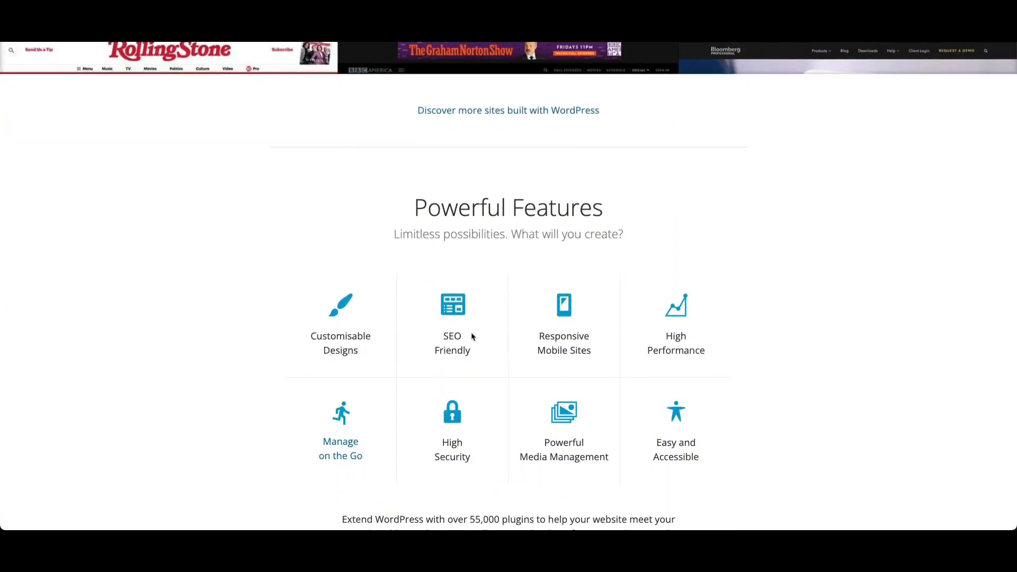
scroll(473, 340, down, 1)
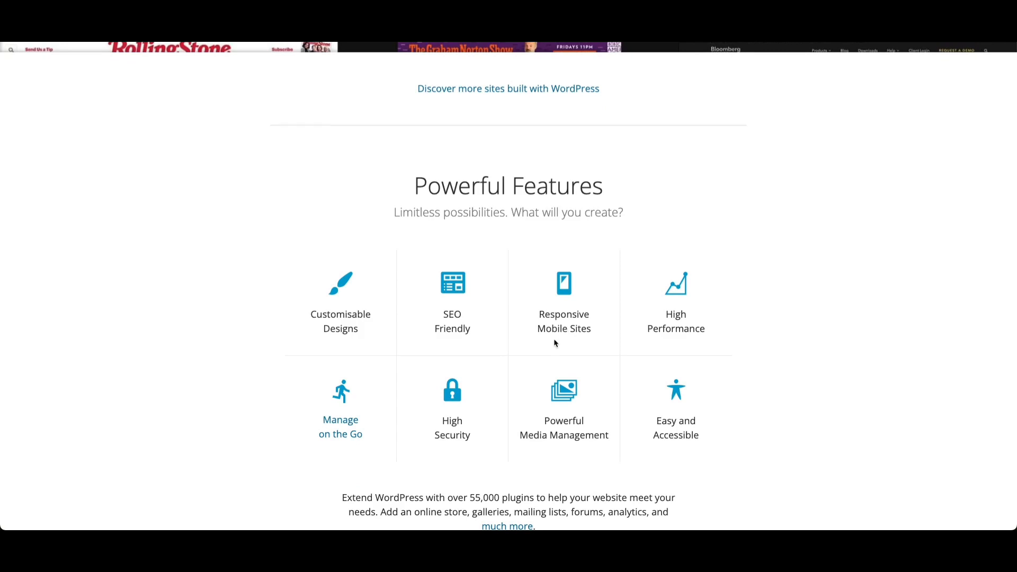
scroll(555, 344, down, 3)
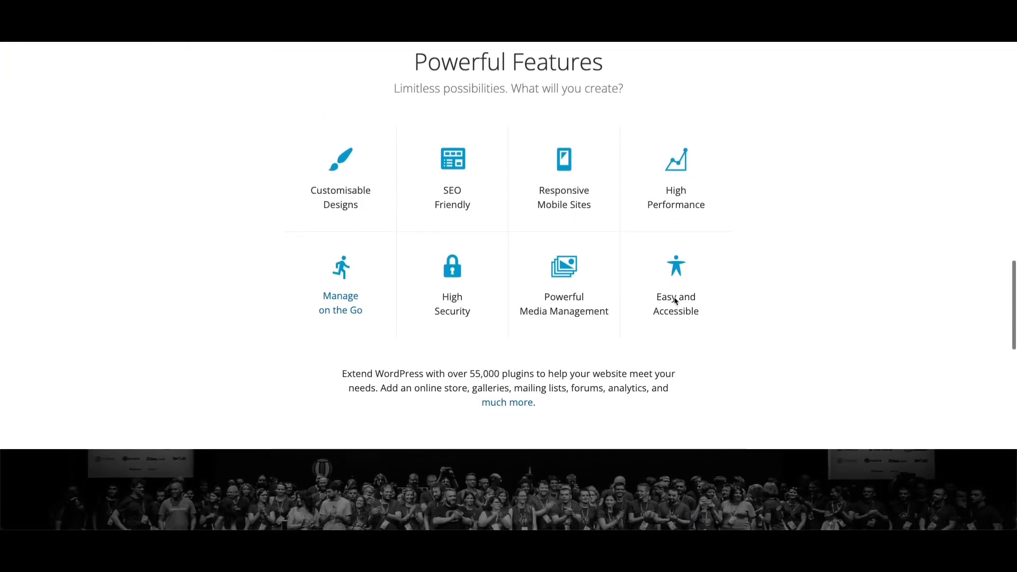
scroll(717, 295, down, 1)
scroll(580, 330, down, 2)
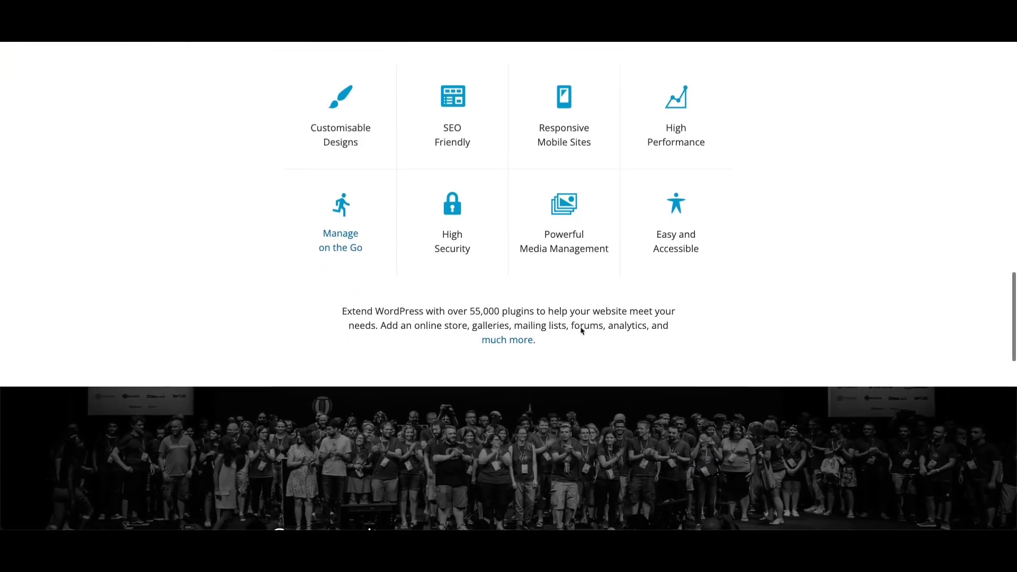
scroll(456, 319, down, 3)
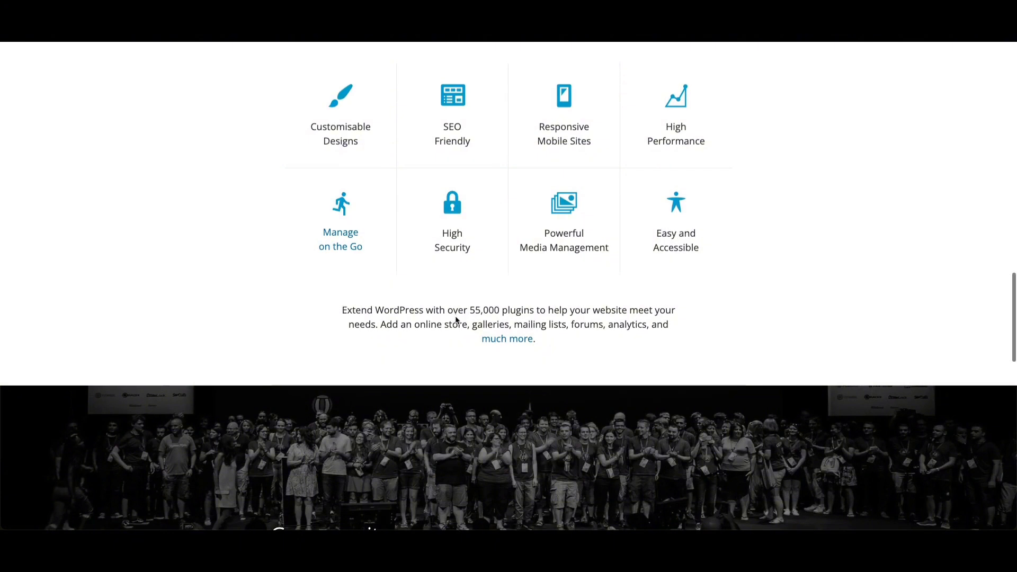
scroll(452, 320, down, 5)
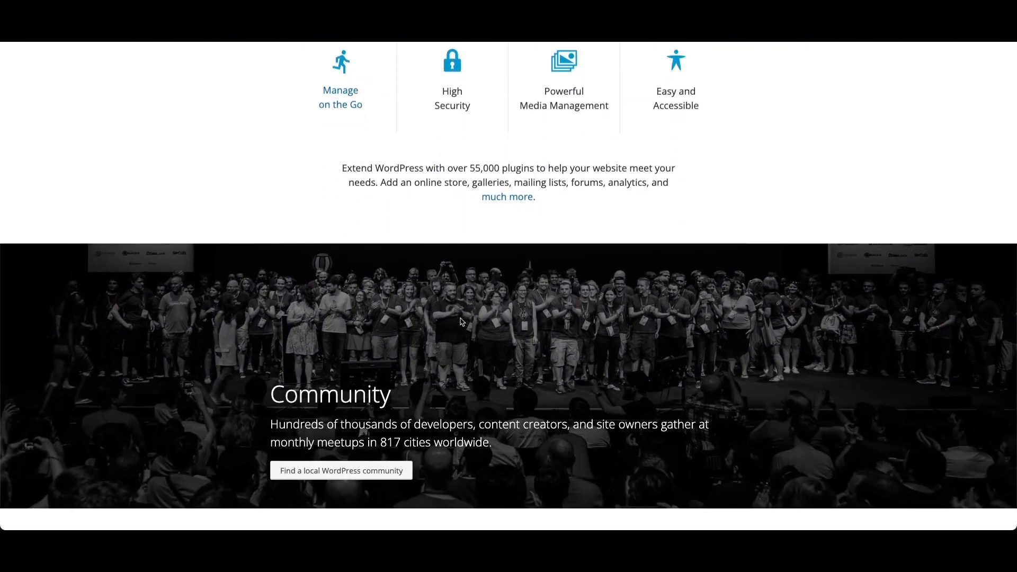
Open the Get WordPress page from the Get Started with WordPress section and look through it
scroll(461, 320, down, 3)
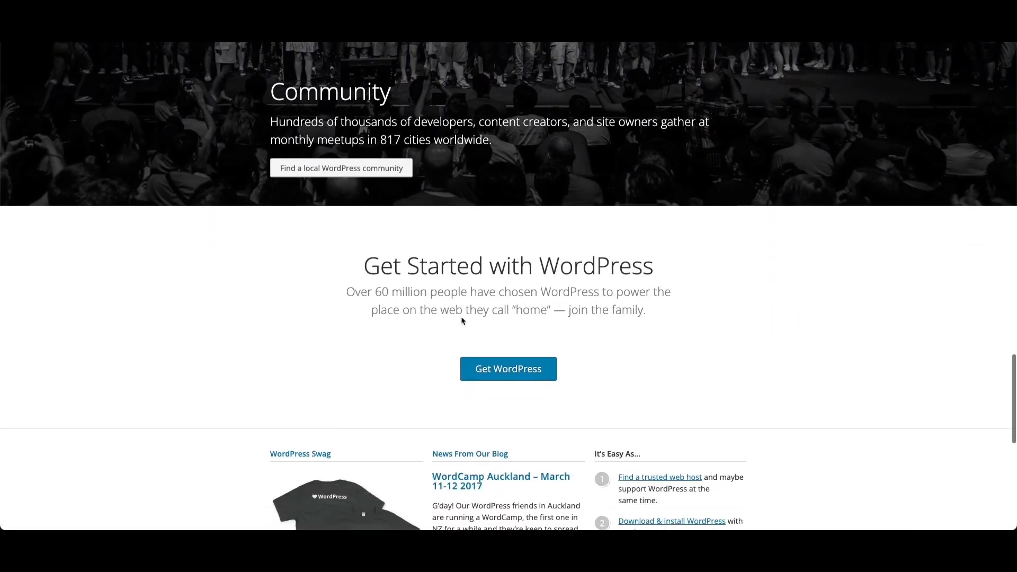
scroll(503, 333, down, 1)
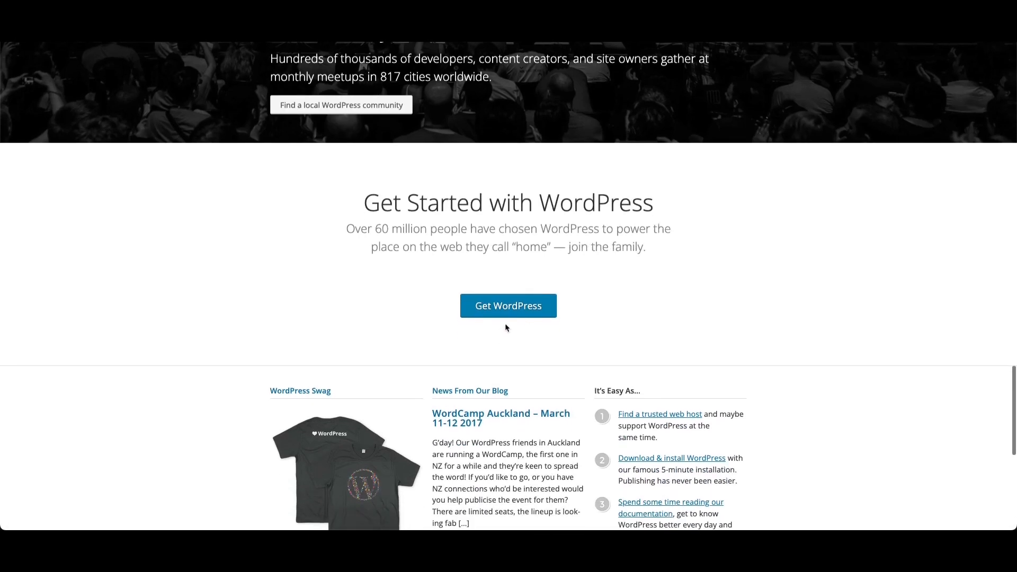
scroll(521, 318, down, 1)
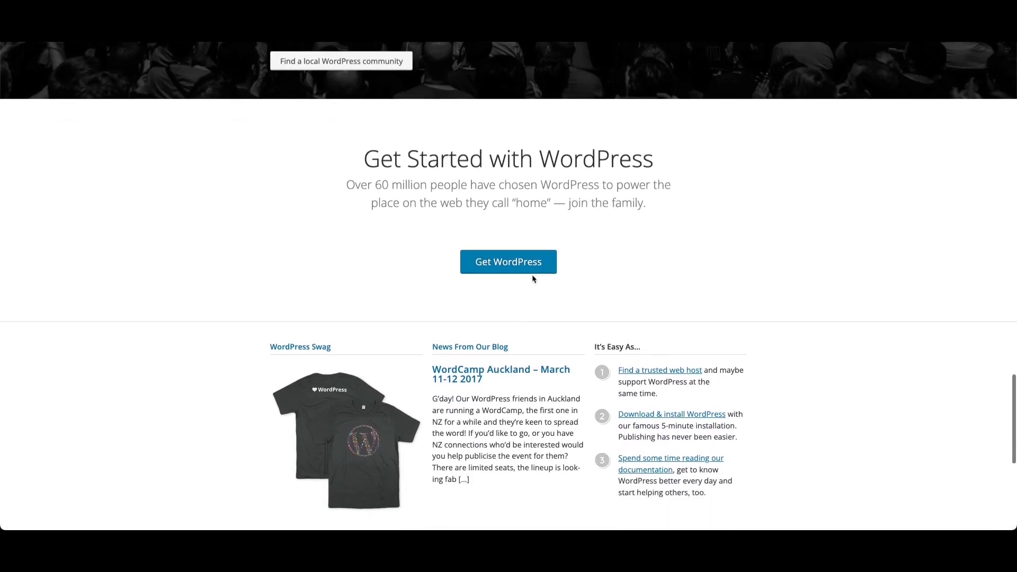
click(528, 276)
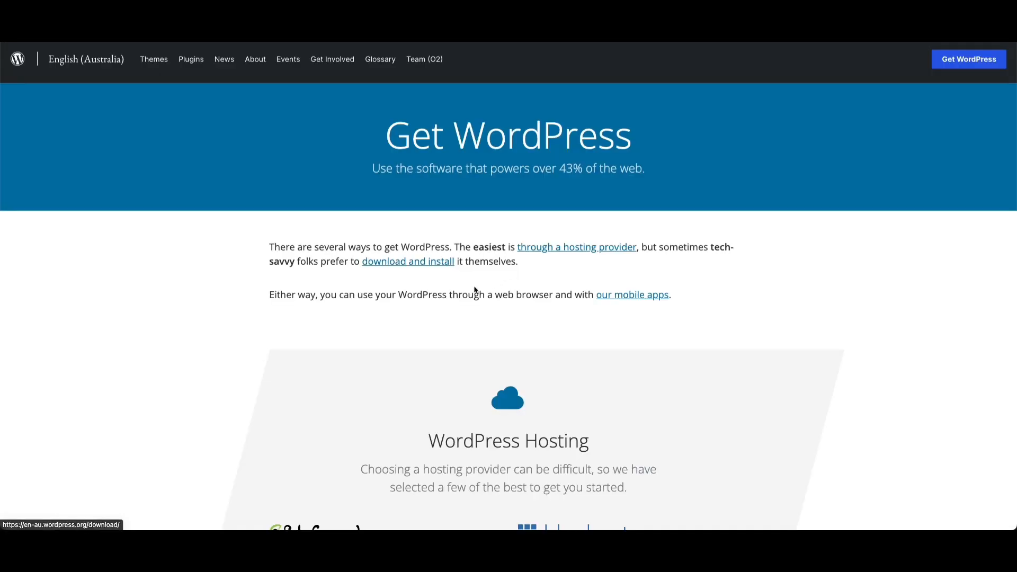
scroll(456, 347, down, 10)
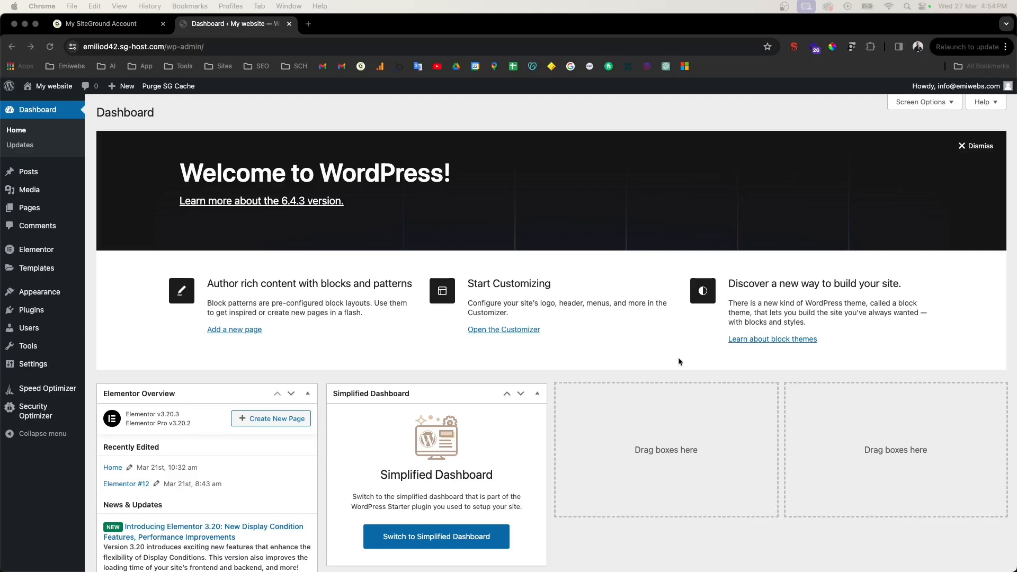
Look over the site's admin dashboard, including the welcome area and the widgets below it
scroll(272, 323, down, 3)
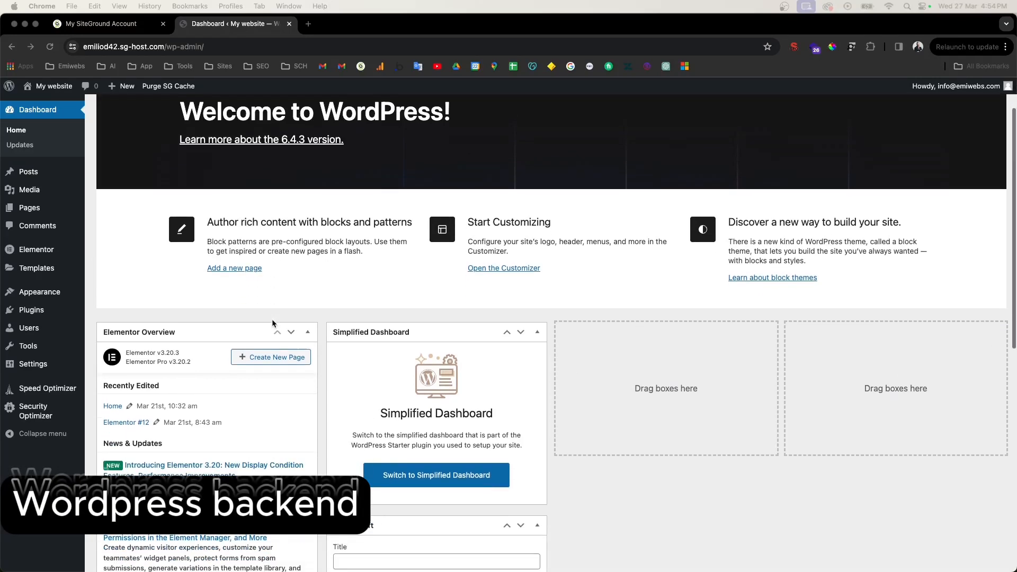
scroll(269, 320, up, 3)
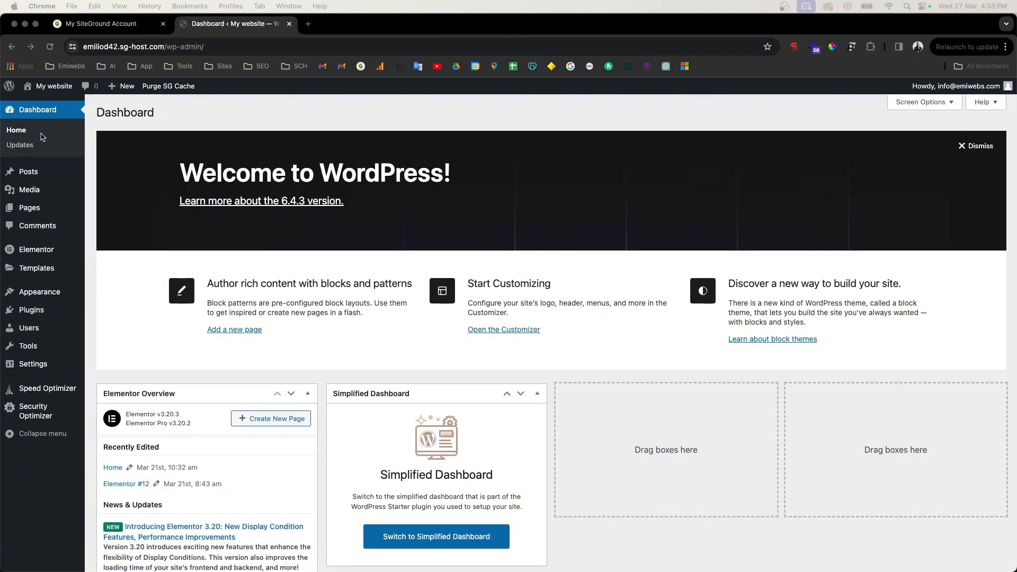
scroll(51, 189, down, 3)
scroll(50, 206, up, 3)
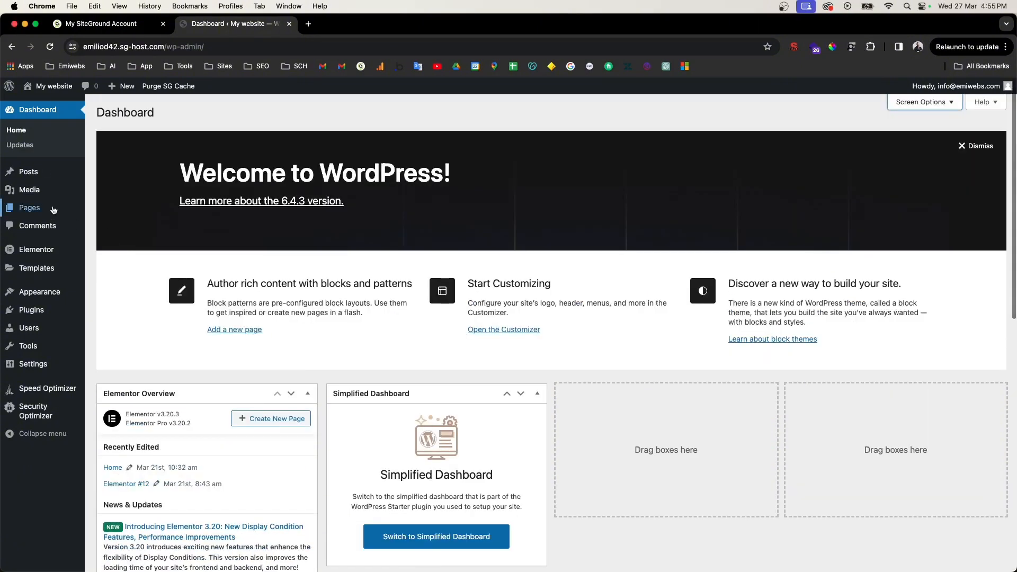
scroll(53, 209, down, 2)
scroll(52, 208, up, 2)
Examine the admin navigation entries from Media and Pages through Elementor and Users, and the dashboard's widgets
mouse_move(53, 186)
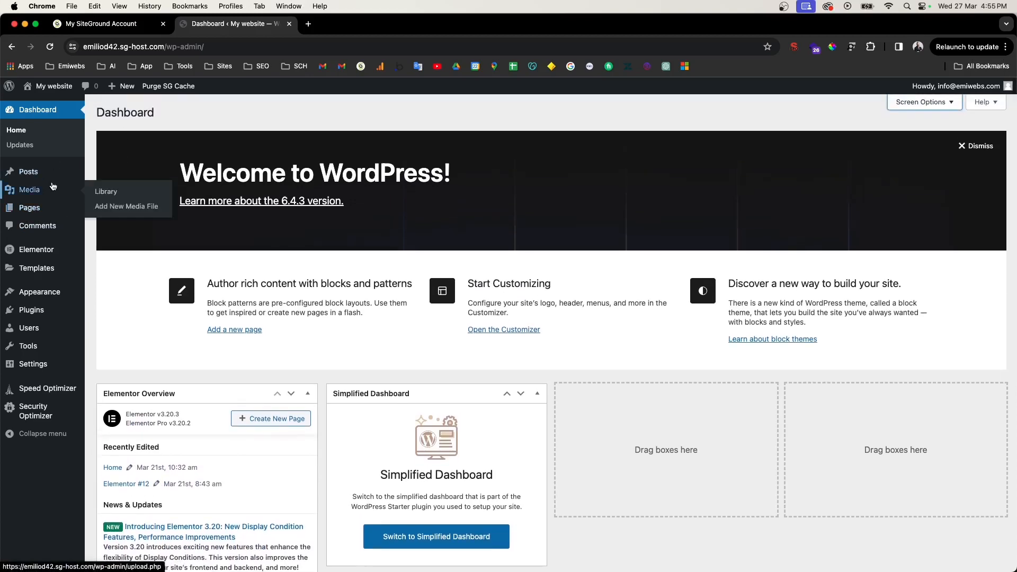
scroll(64, 184, up, 5)
scroll(54, 201, down, 4)
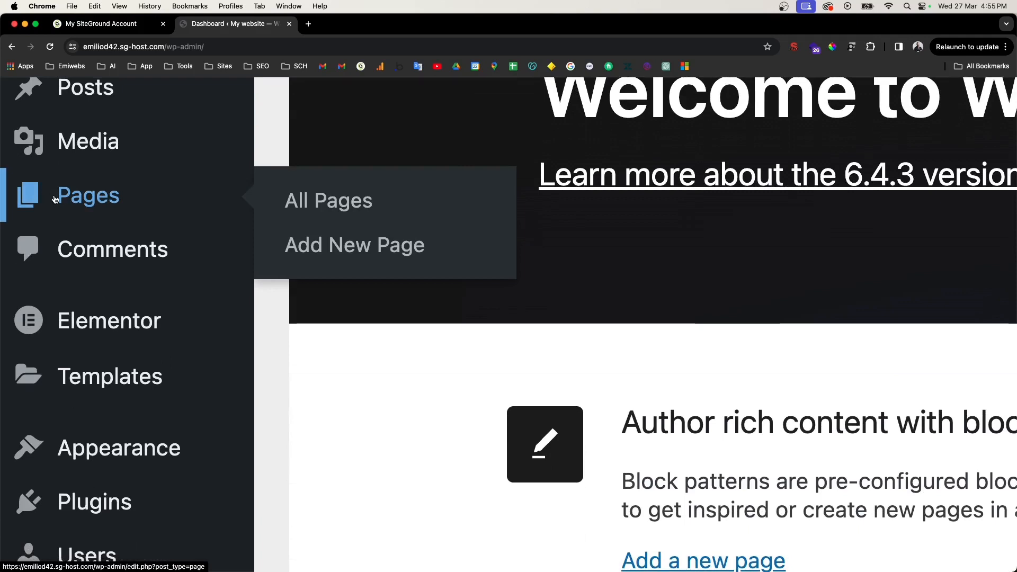
scroll(55, 204, up, 2)
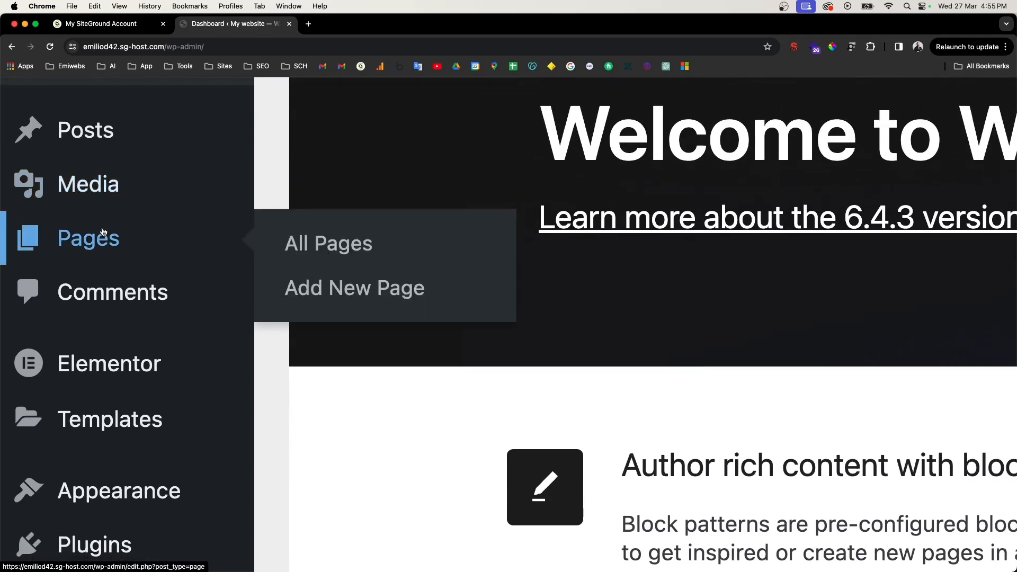
scroll(103, 232, down, 5)
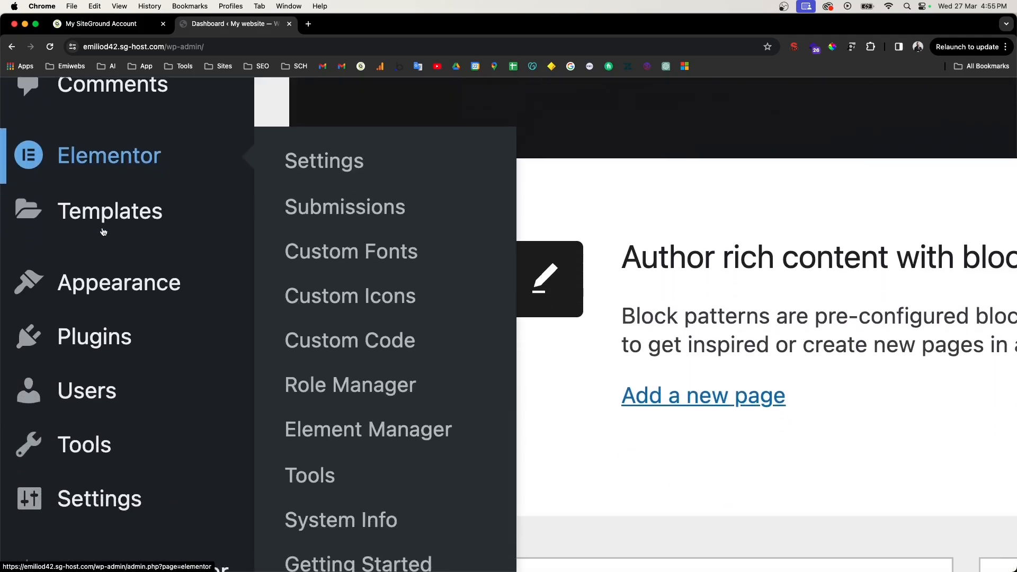
scroll(123, 283, down, 3)
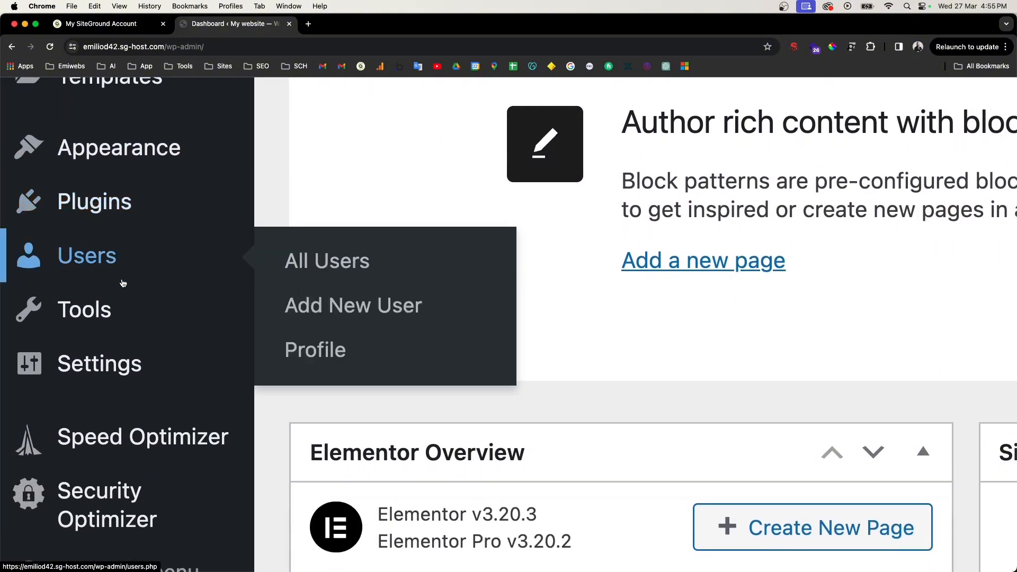
scroll(123, 284, down, 10)
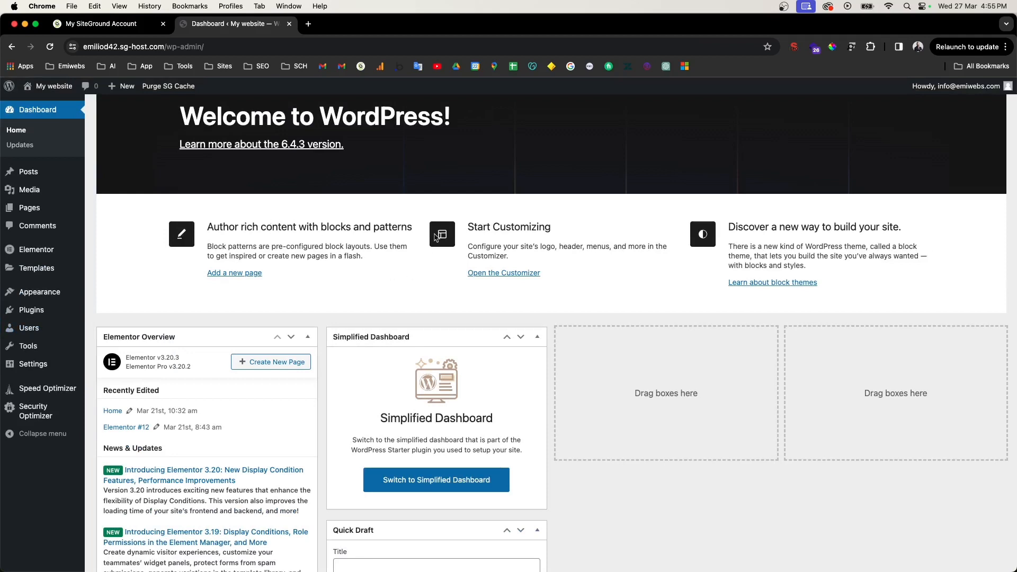
scroll(437, 227, down, 5)
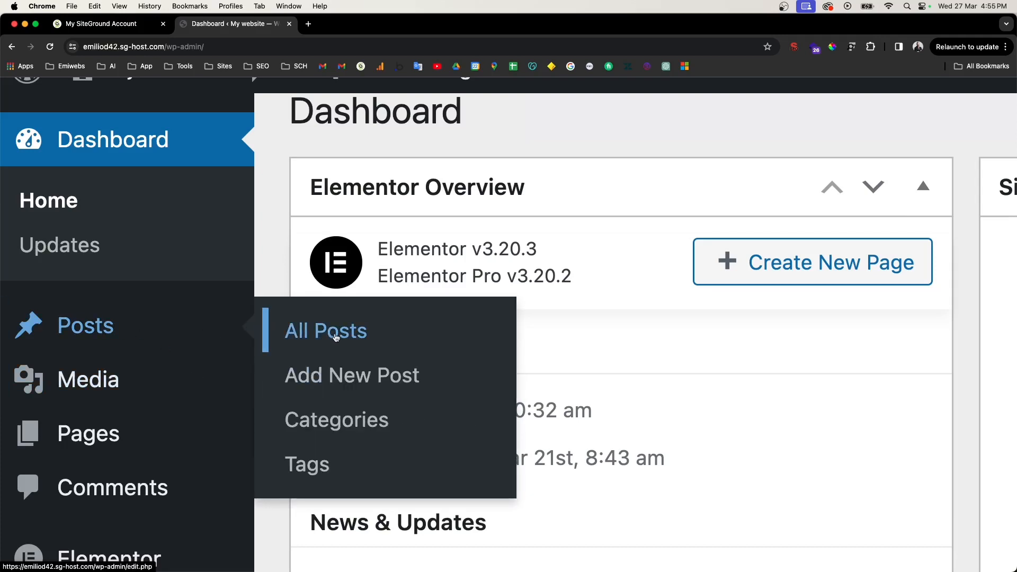
Start a new post from the list of all posts and title it "New post"
click(335, 337)
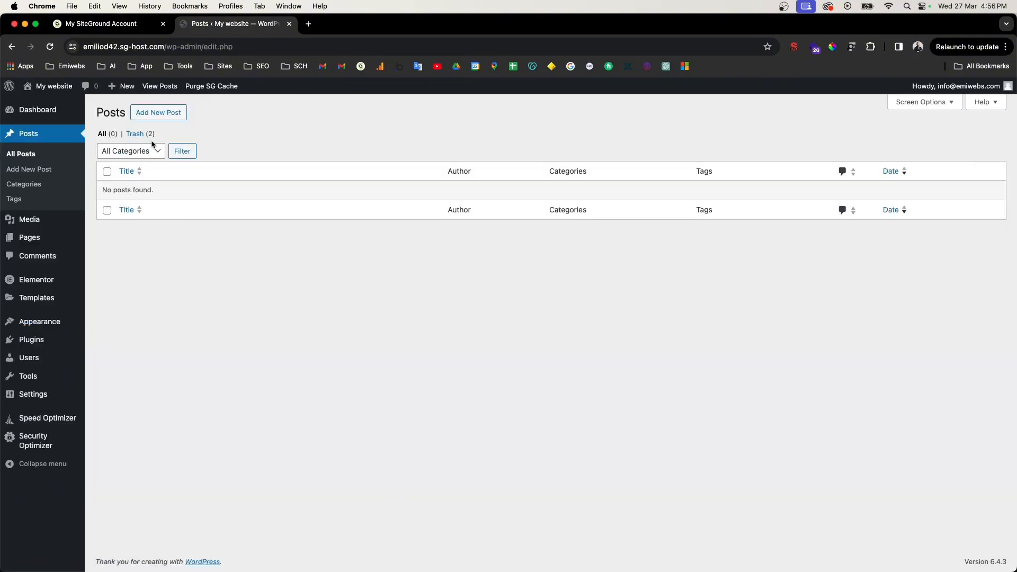
click(162, 112)
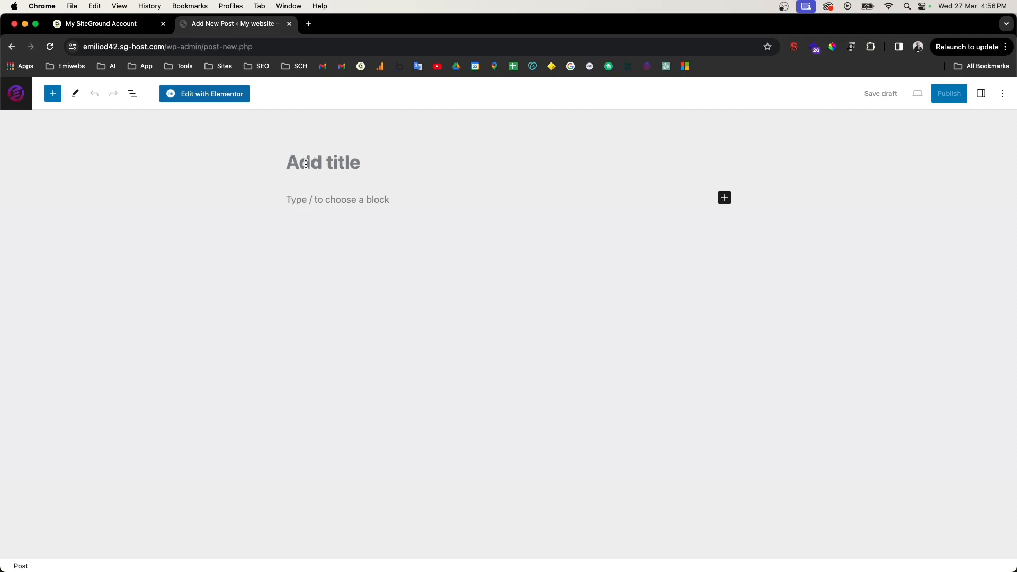
text(New ois)
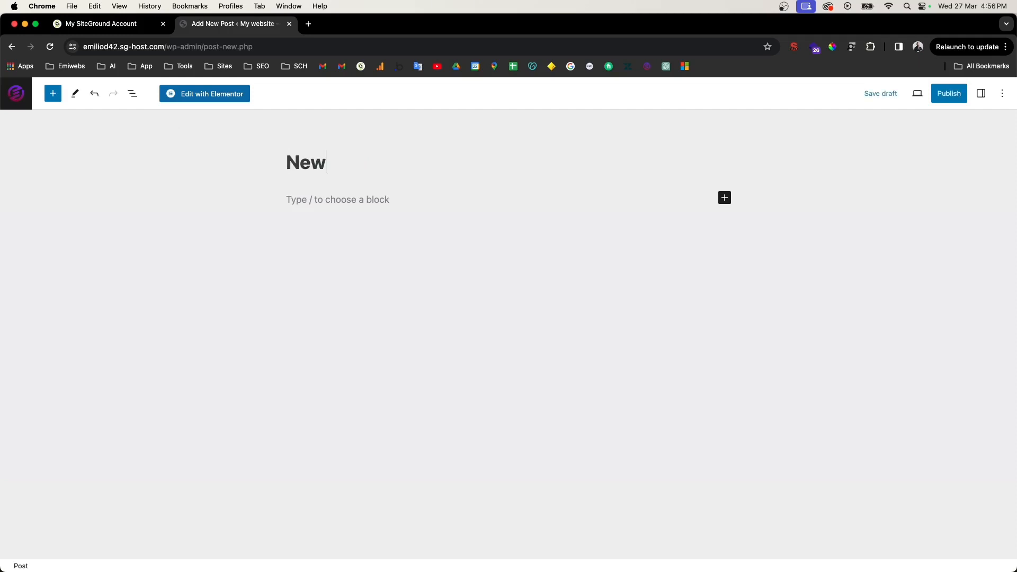
key(BackSpace)
key(BackSpace)
key(BackSpace)
text(post)
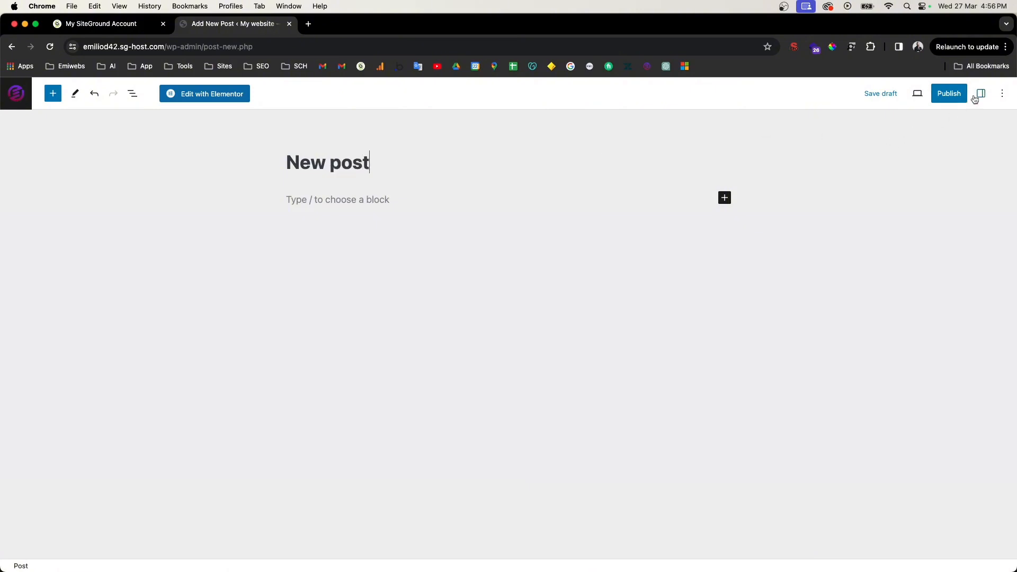
Enable the editor's Top toolbar view option, and switch Spotlight mode on and back off
click(1002, 94)
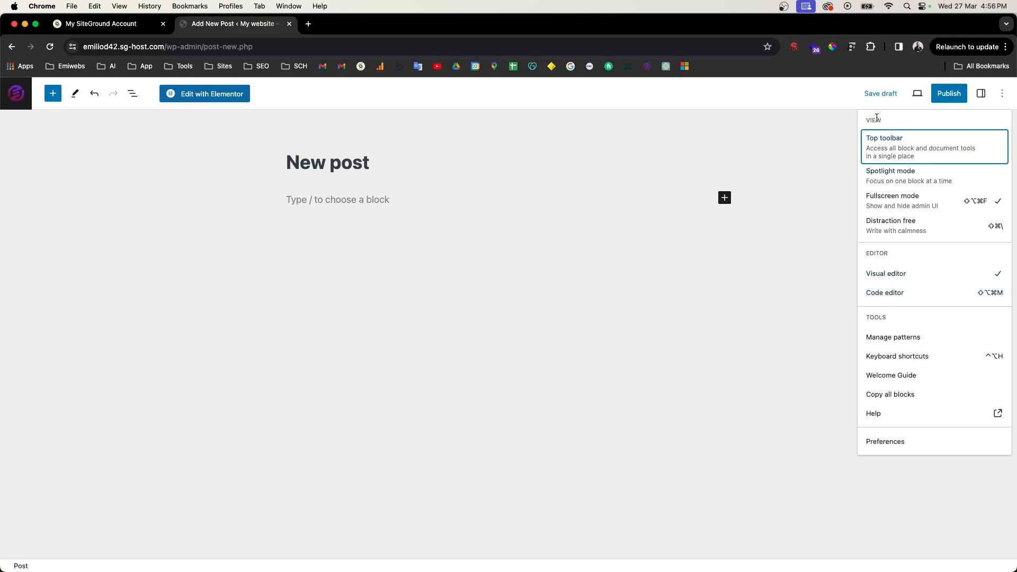
click(889, 169)
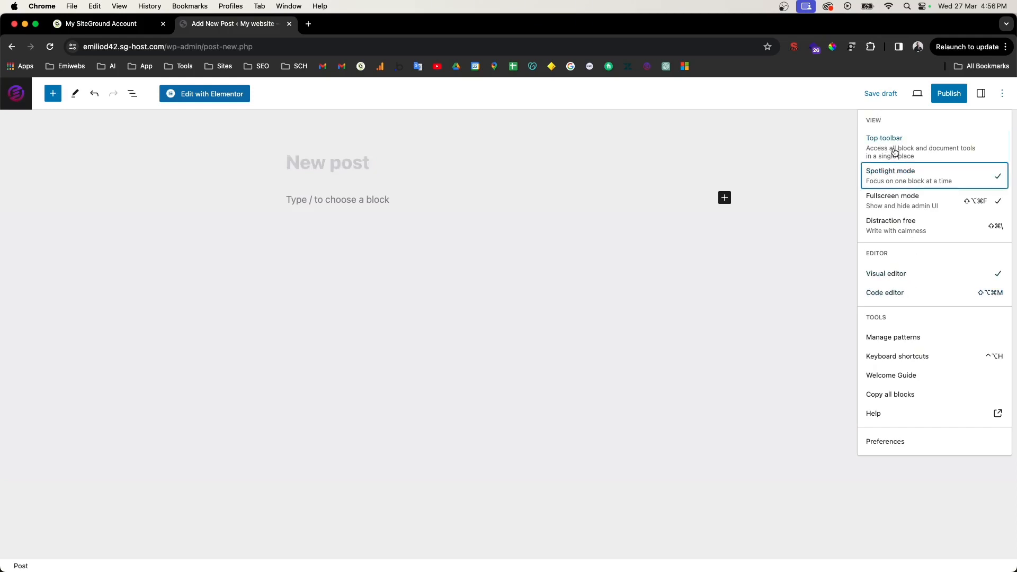
click(895, 152)
click(898, 180)
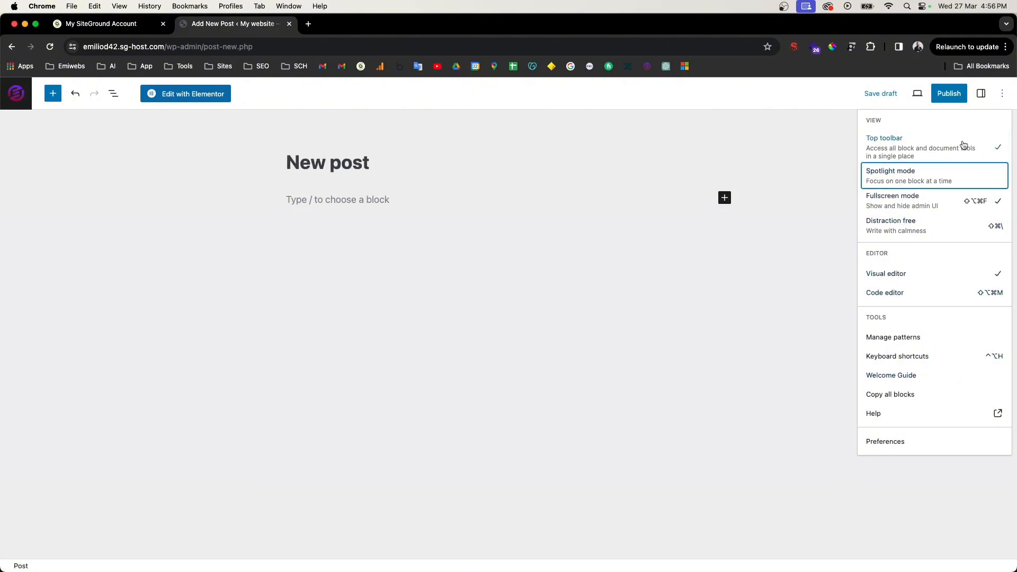
Show the post's settings and collapse the Summary section
click(981, 94)
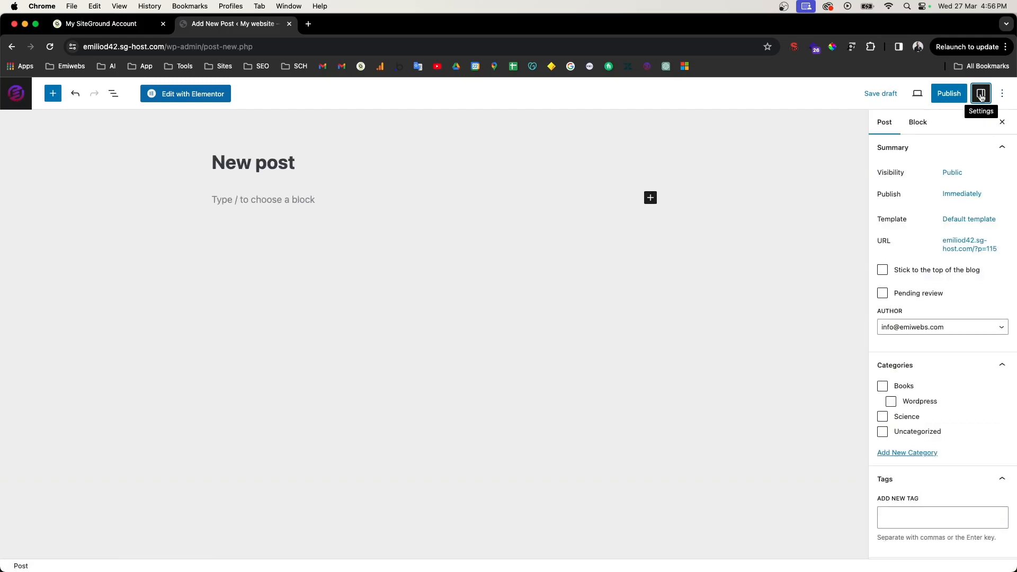
click(897, 151)
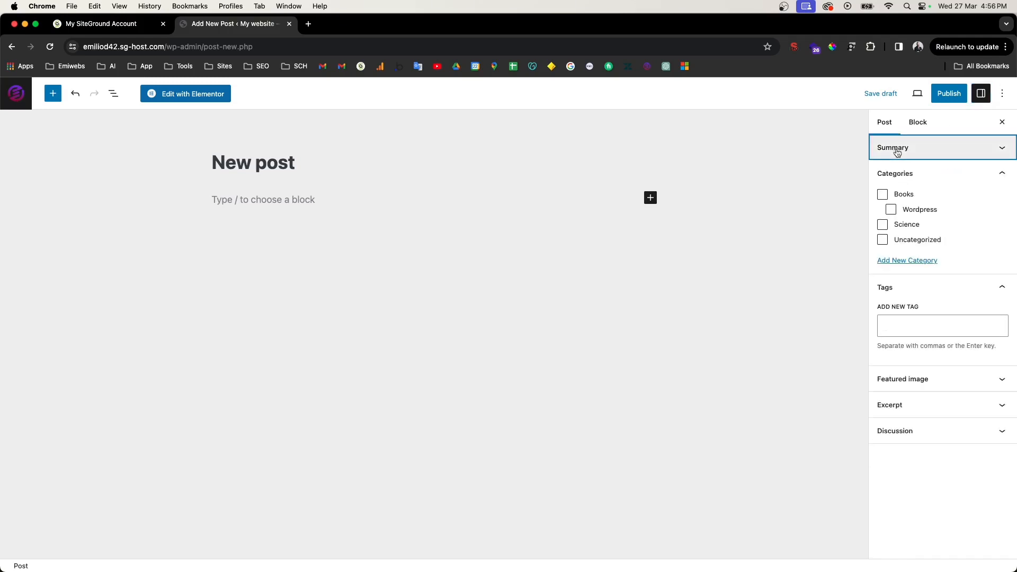
Collapse the Categories section and expand the Excerpt section in the post's settings
click(903, 174)
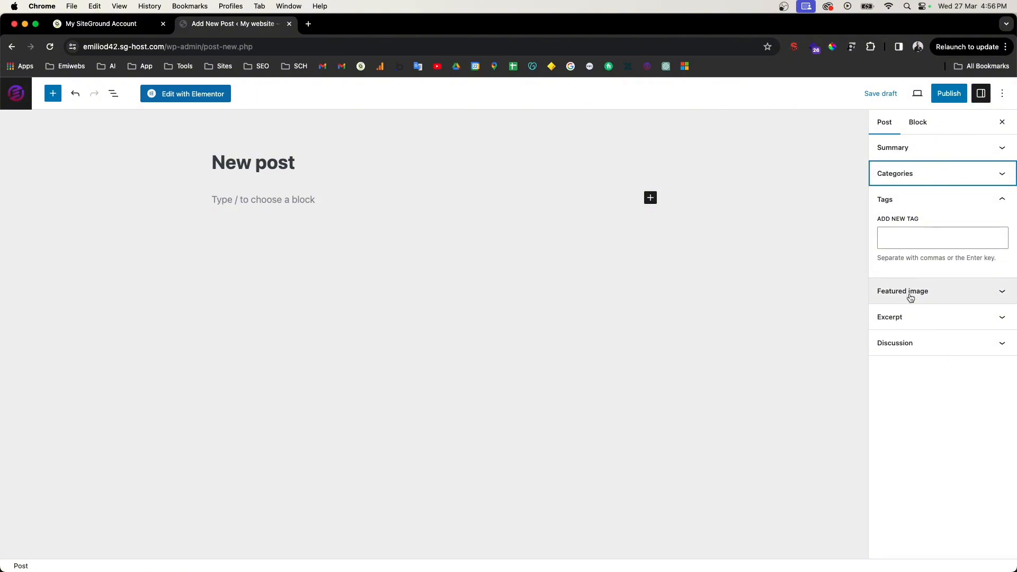
click(913, 323)
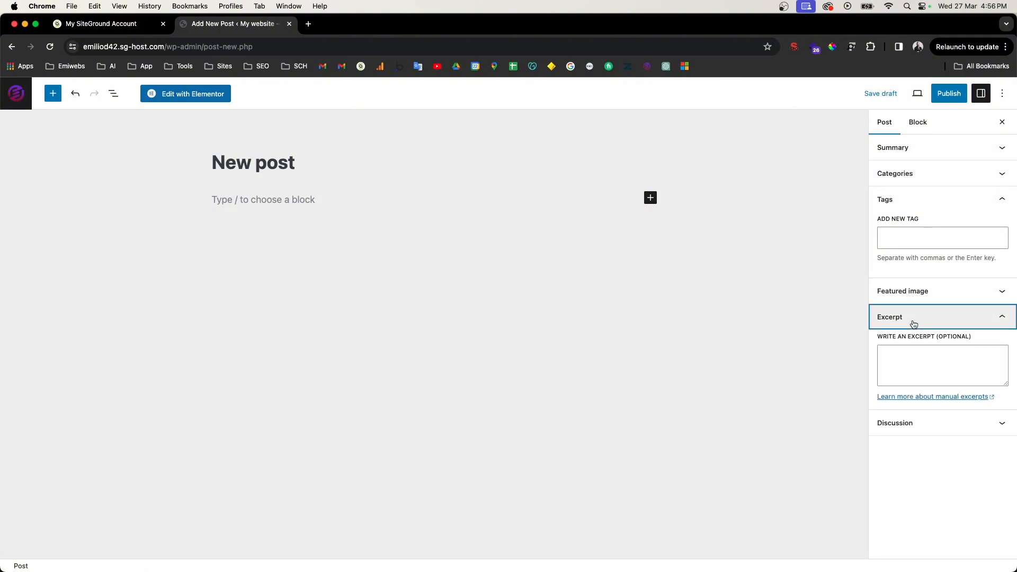
click(918, 359)
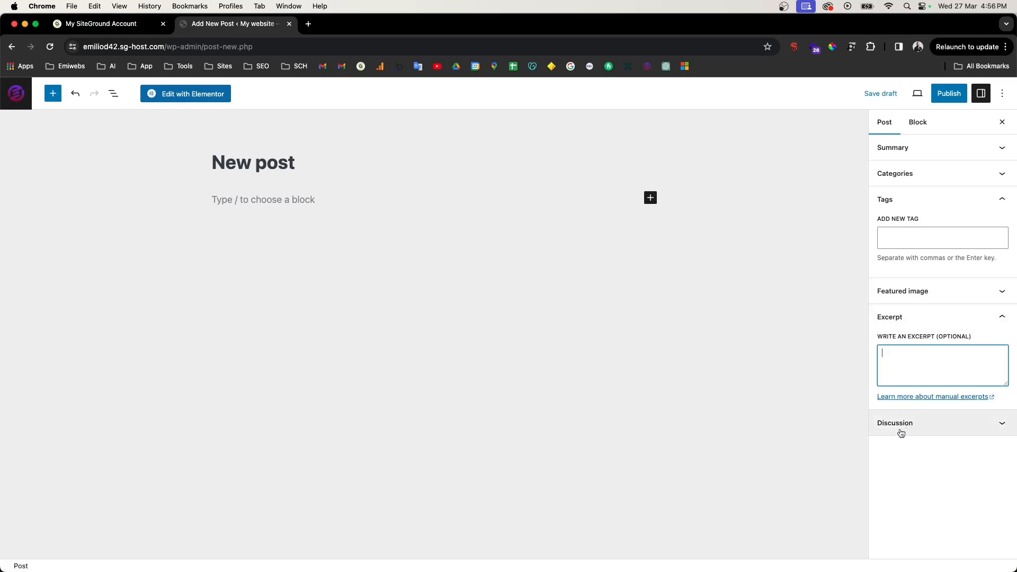
Expand the Summary section and review the post's visibility choices and publish date options, leaving them as they are
click(902, 148)
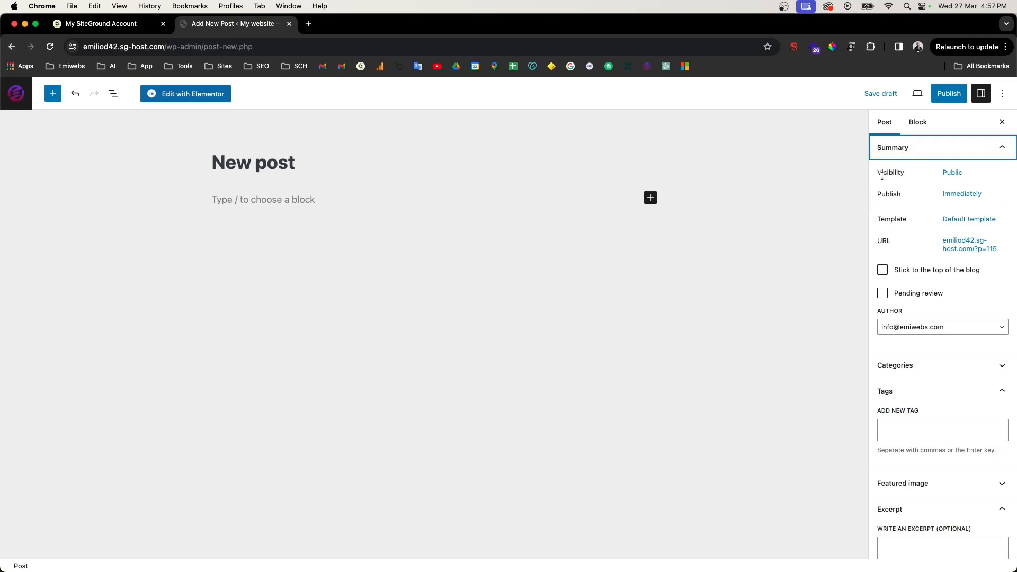
drag(882, 176, 901, 175)
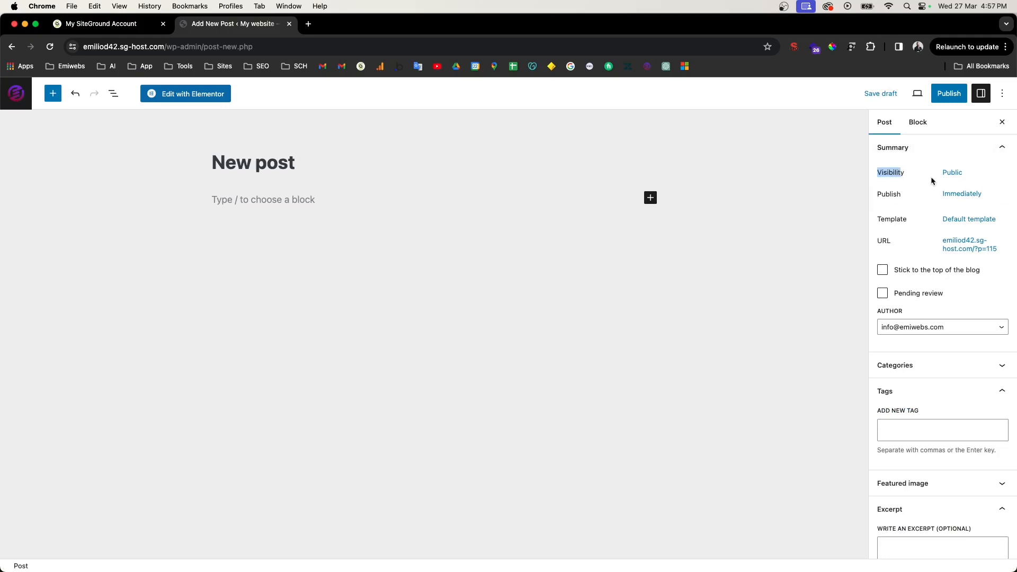
click(957, 174)
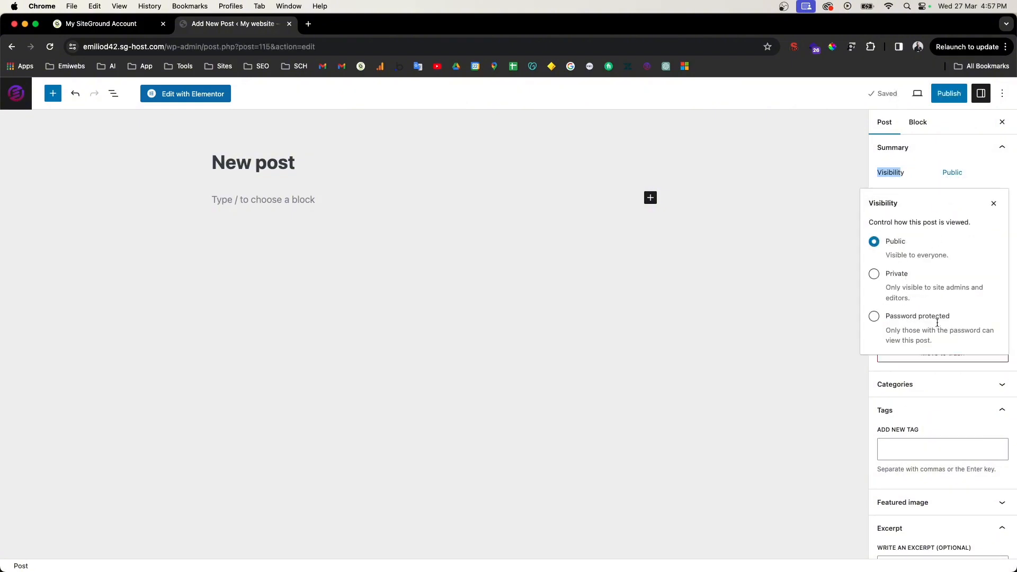
click(990, 206)
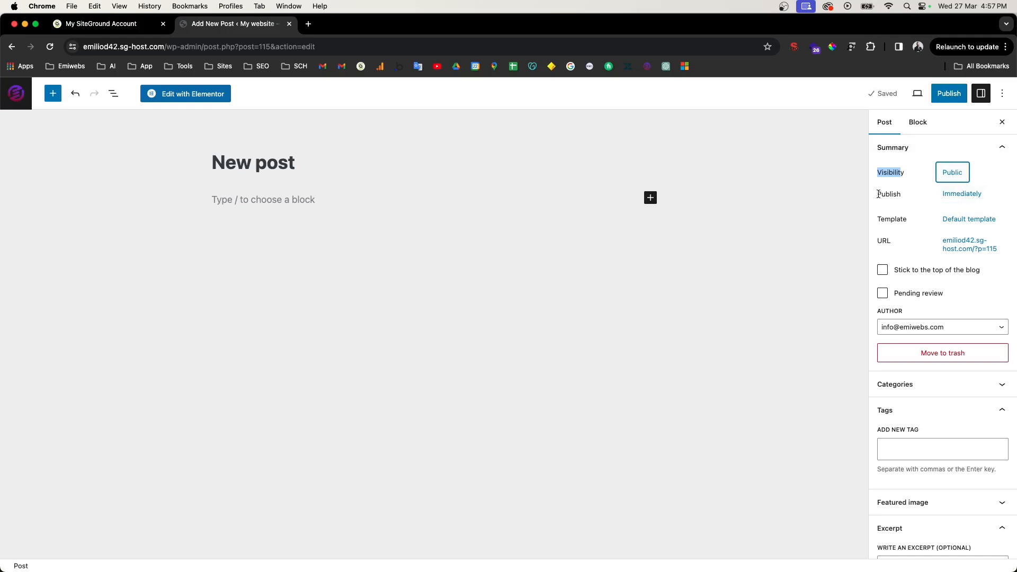
drag(879, 194, 962, 200)
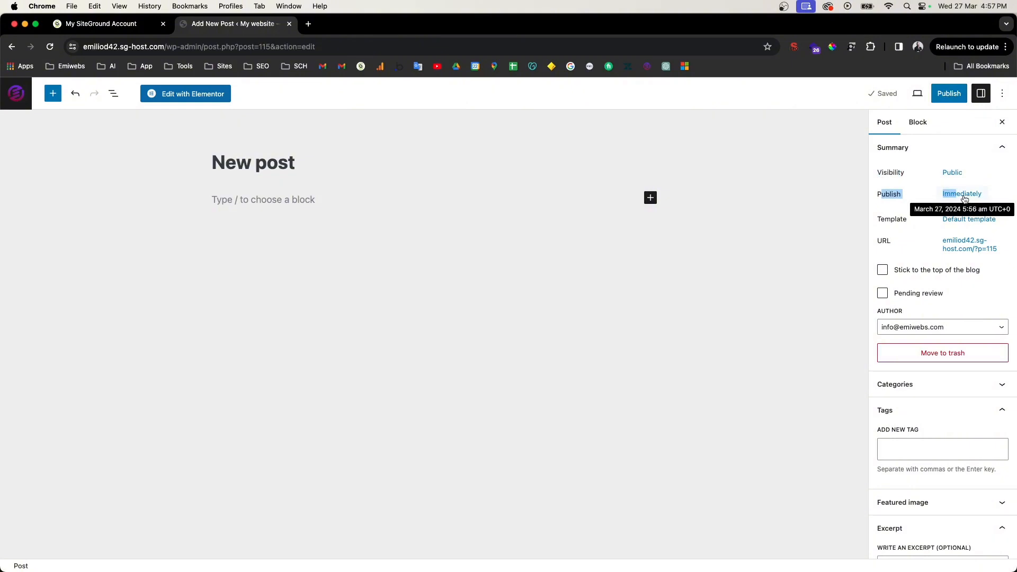
click(964, 198)
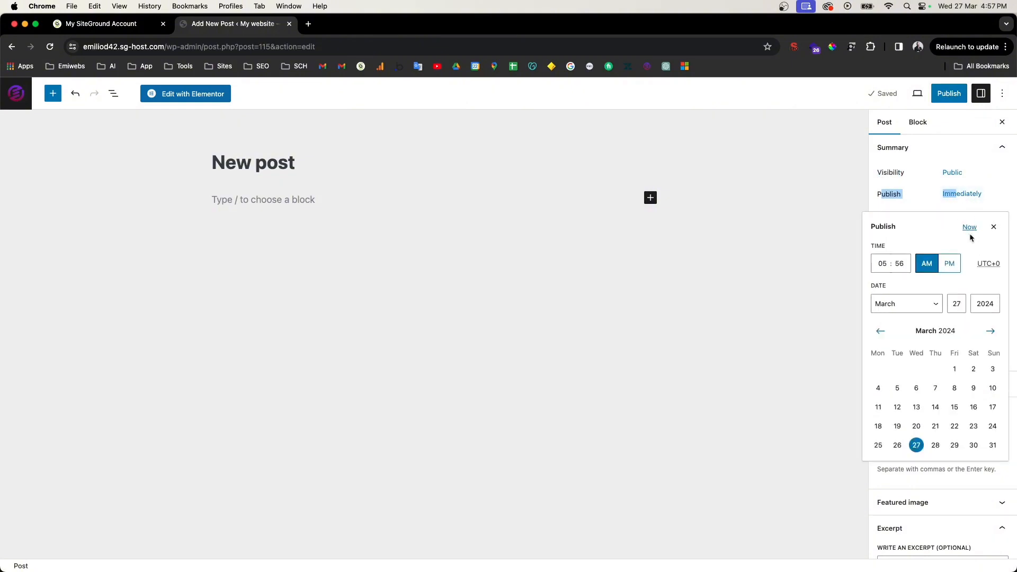
click(994, 228)
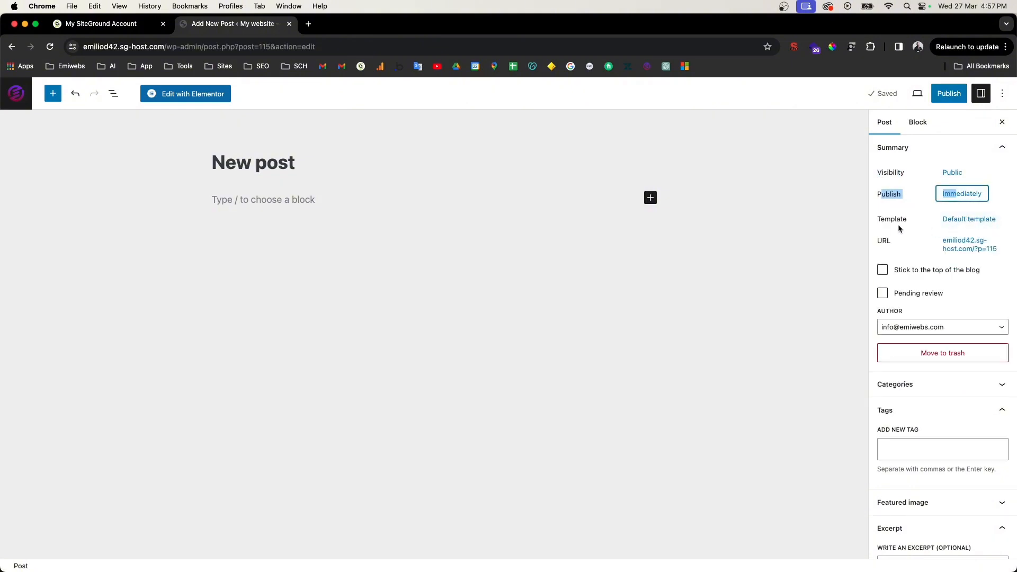
Review the post's template option and its URL in the Summary section without changing them
click(957, 223)
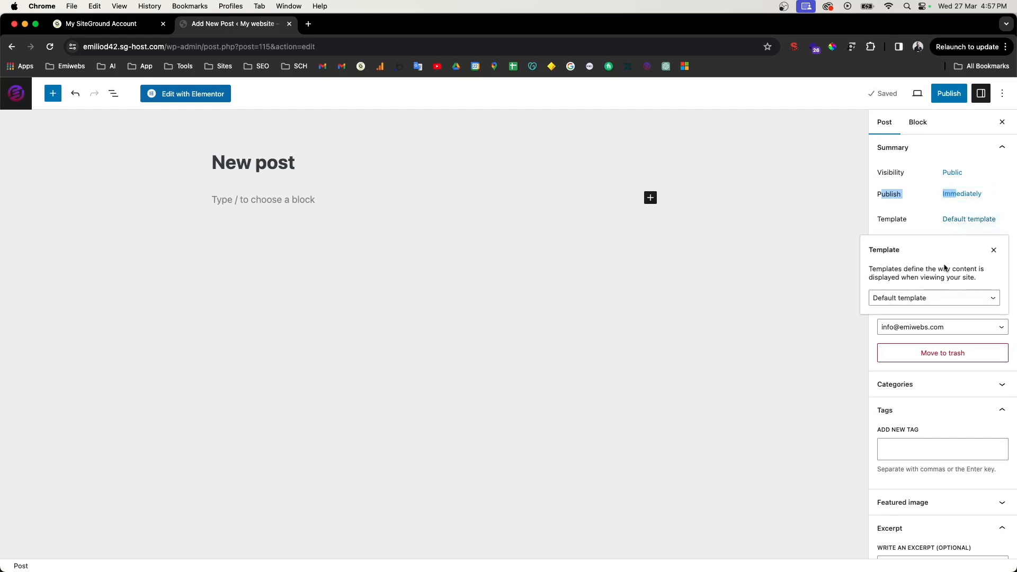
click(996, 252)
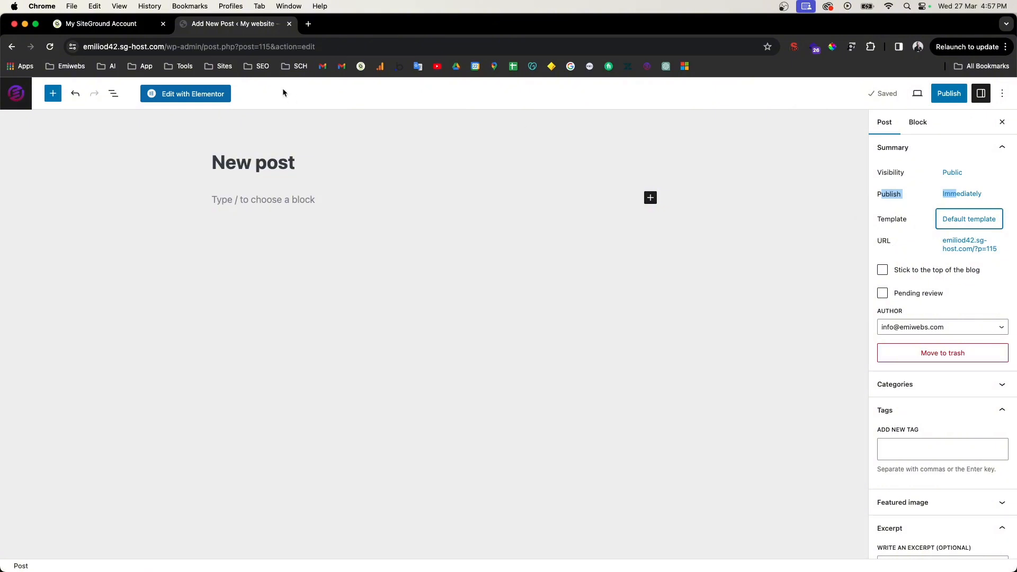
drag(284, 45, 321, 46)
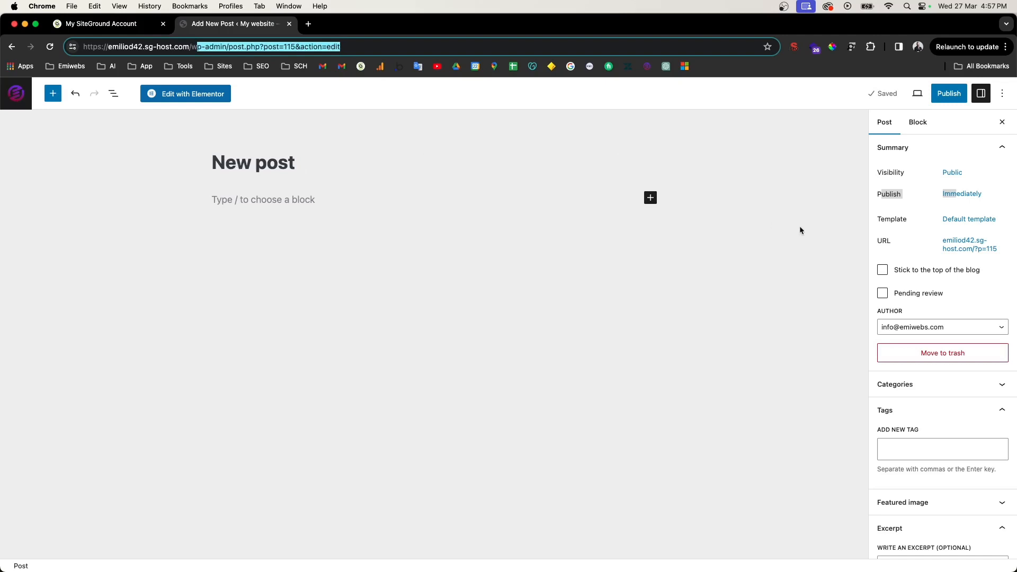
click(965, 244)
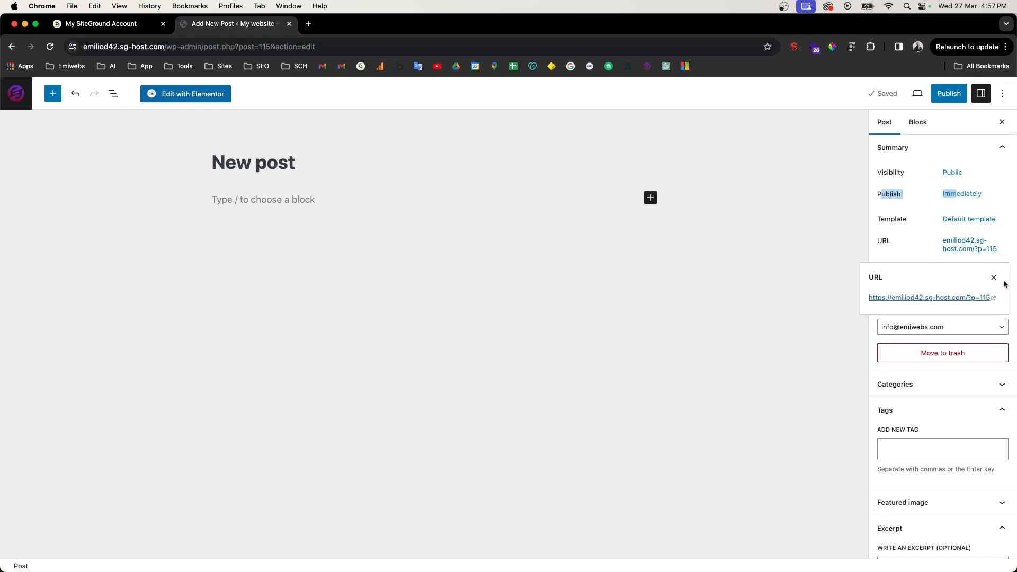
click(994, 279)
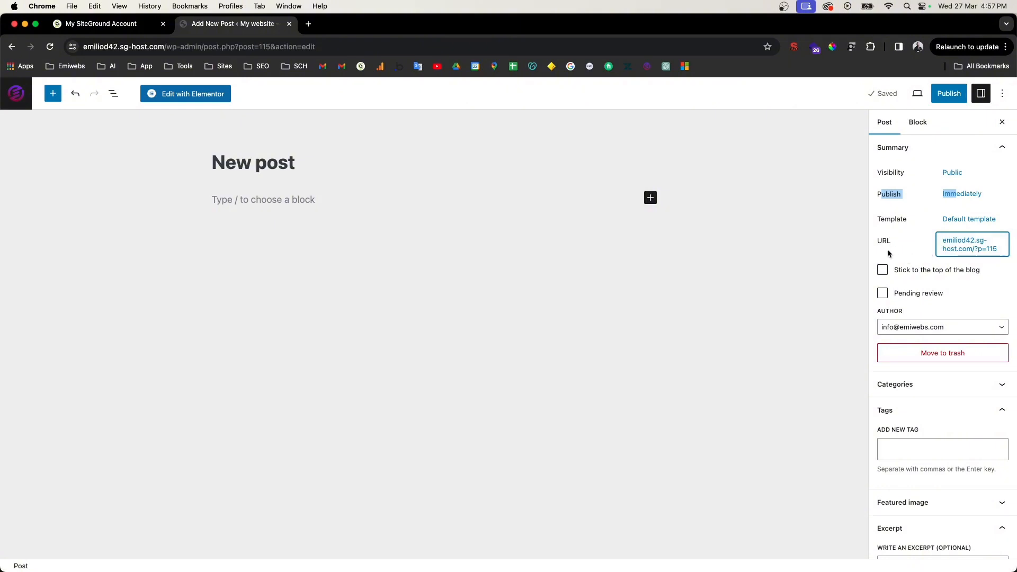
Check the available authors for the post and keep the current one
scroll(907, 316, down, 2)
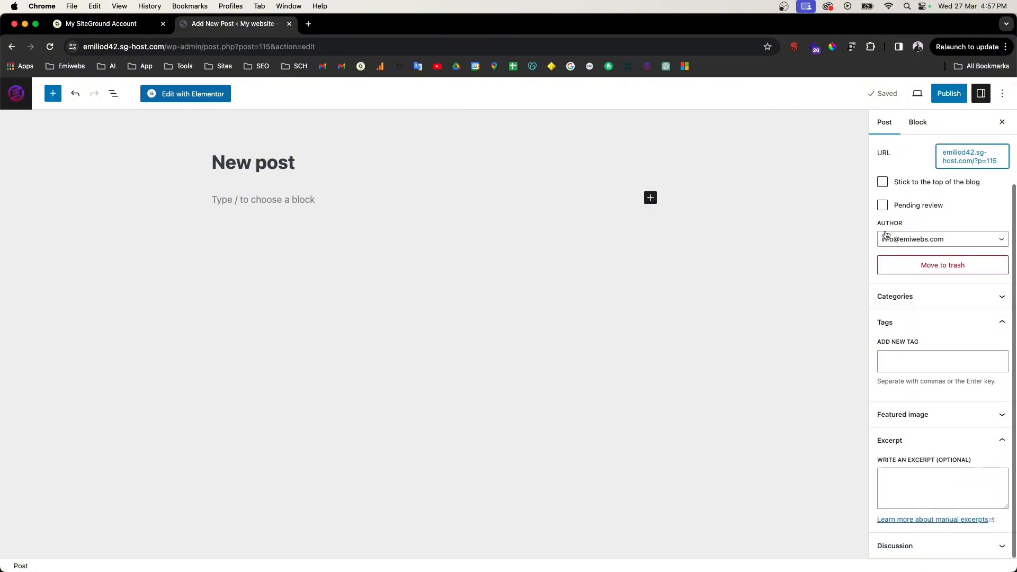
click(936, 239)
click(934, 222)
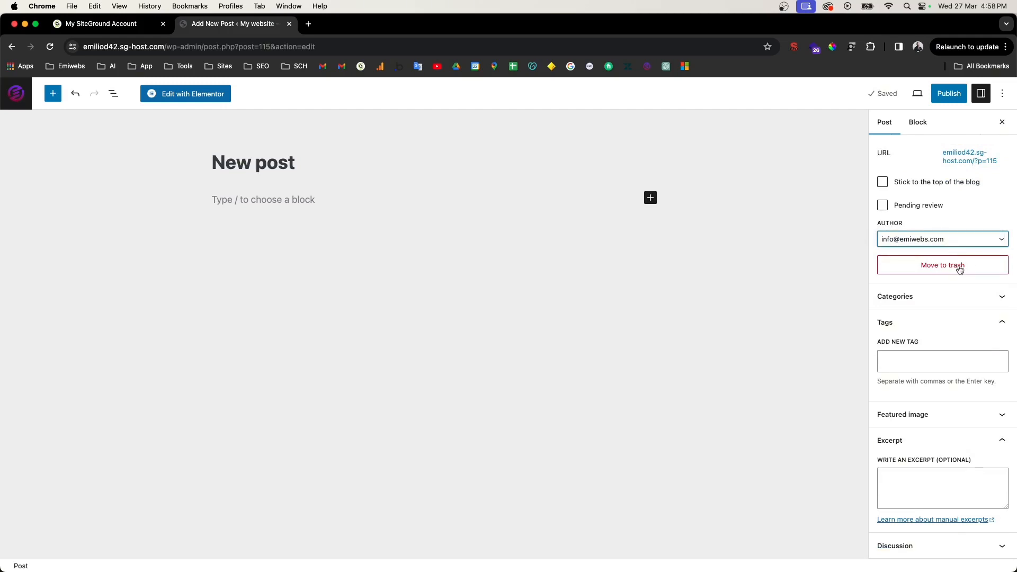
Assign the post to the Wordpress and Books categories
click(929, 305)
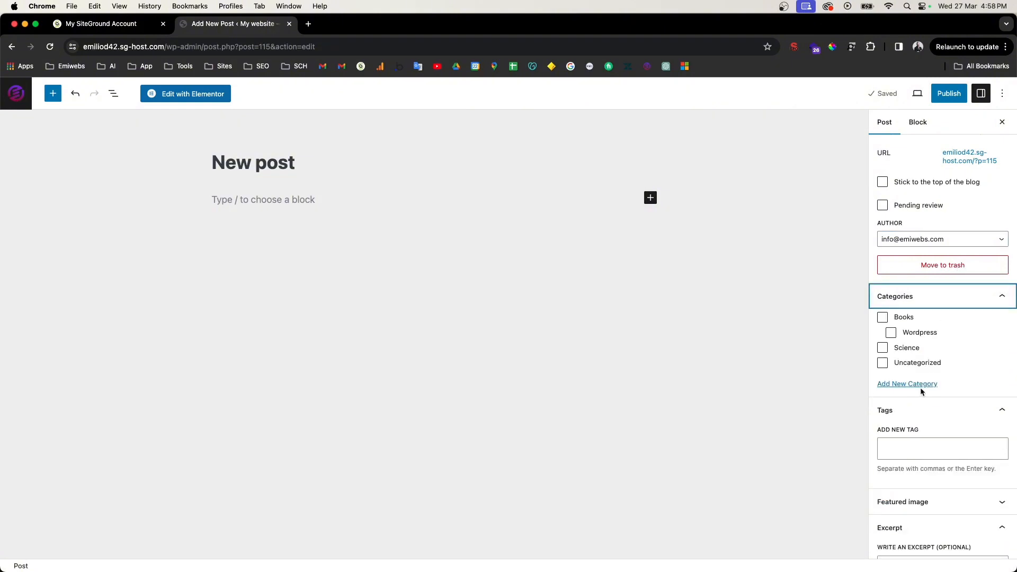
click(892, 333)
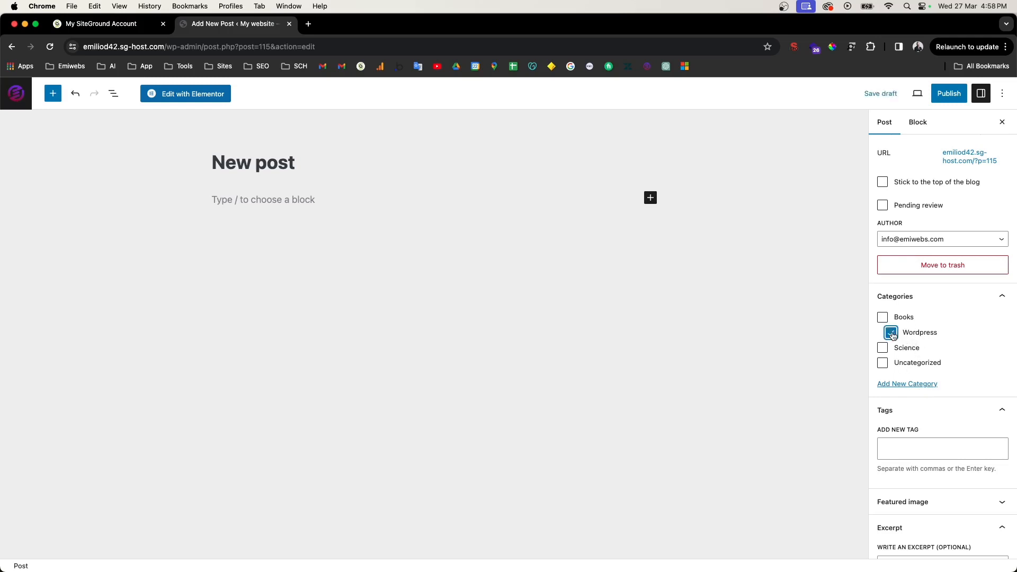
click(883, 317)
Add a category named "new category" from within the post's settings
click(907, 387)
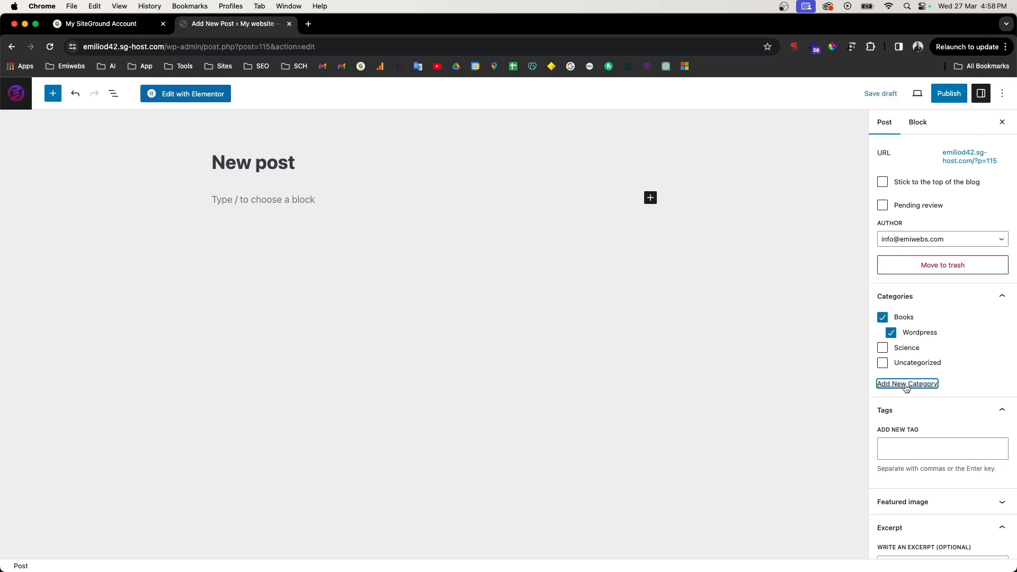
click(907, 415)
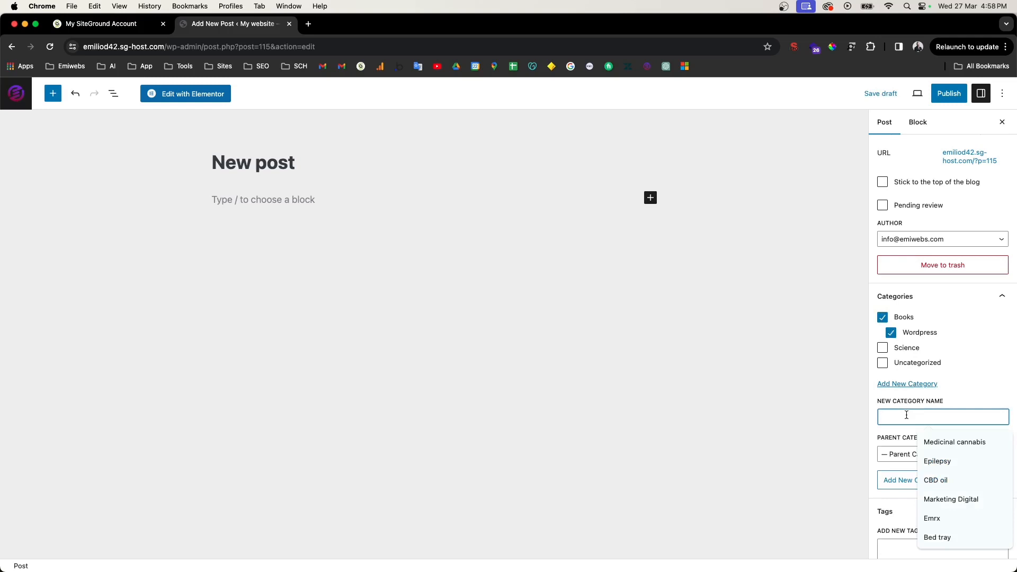
text(new c)
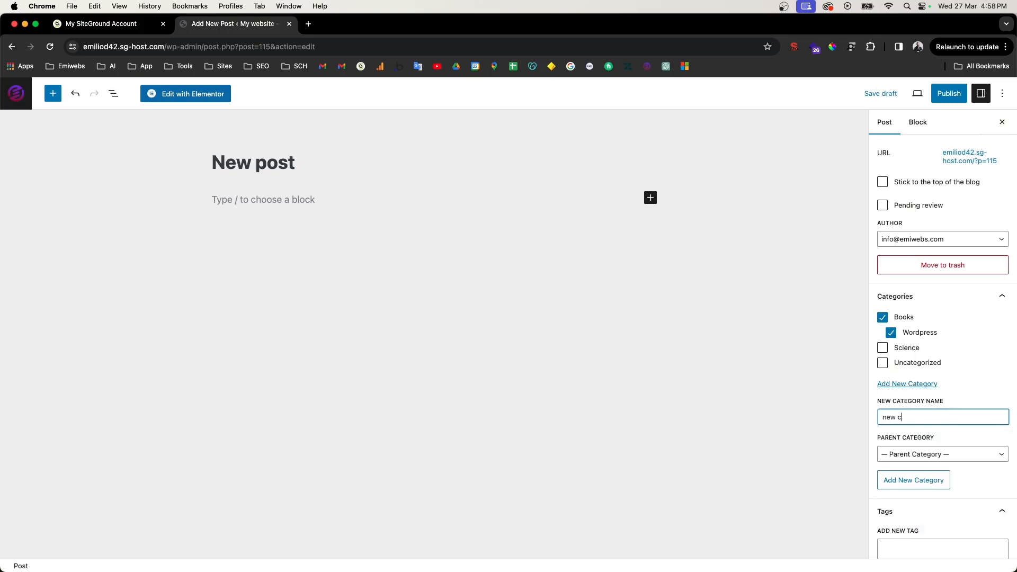
text(ategory)
key(Return)
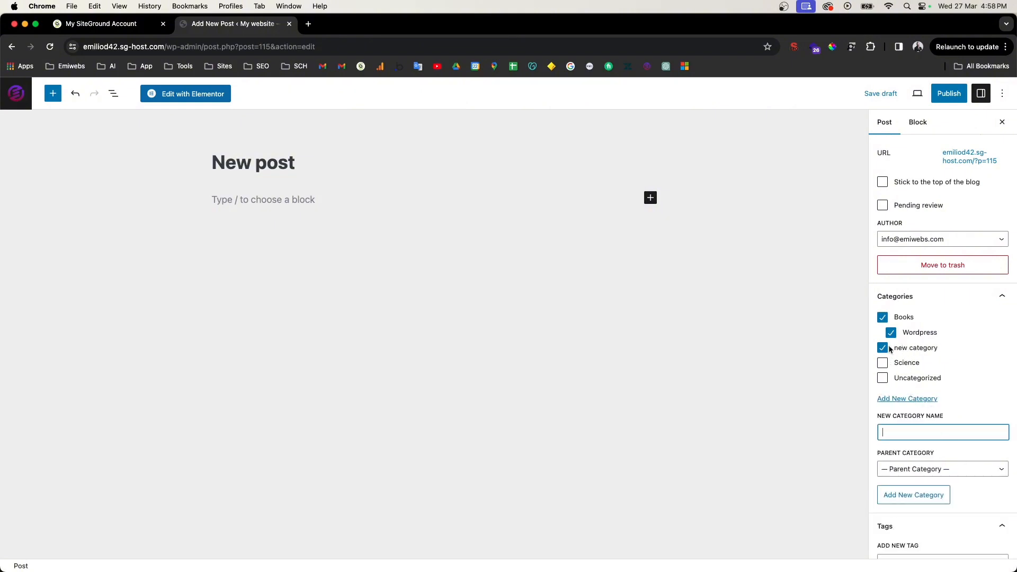
Choose Books as the parent category in the form for adding another category
scroll(914, 468, down, 5)
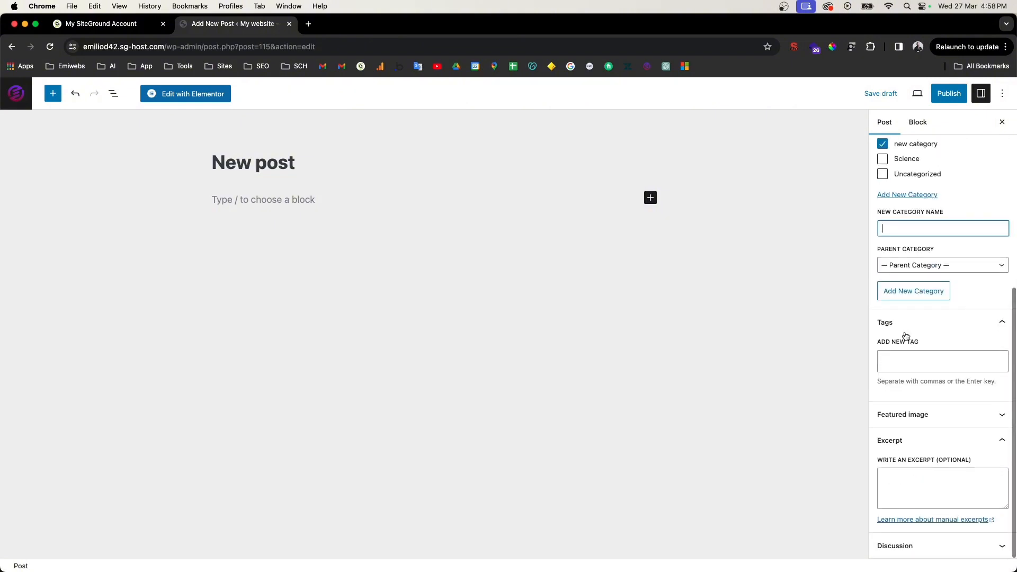
click(920, 271)
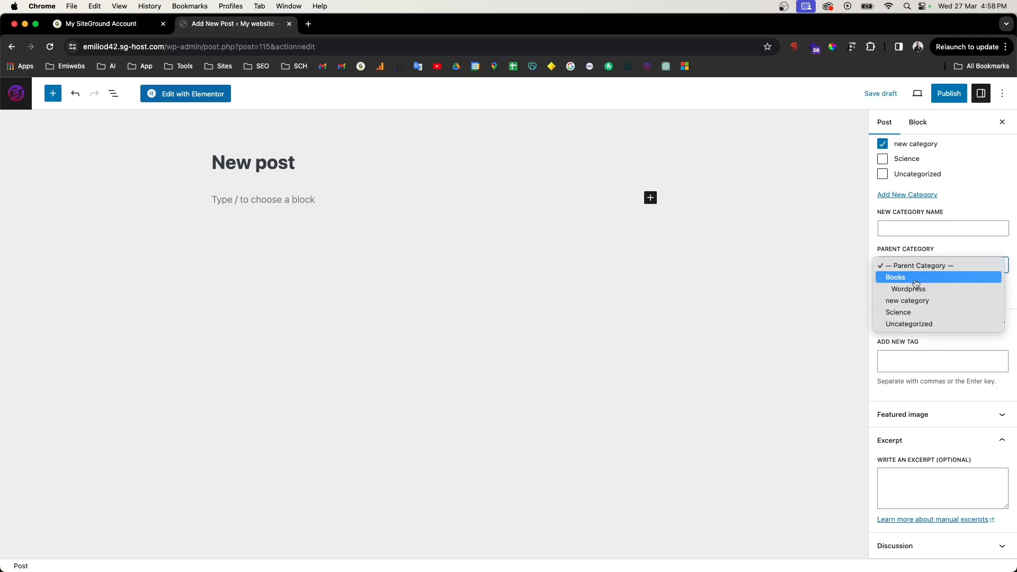
click(916, 278)
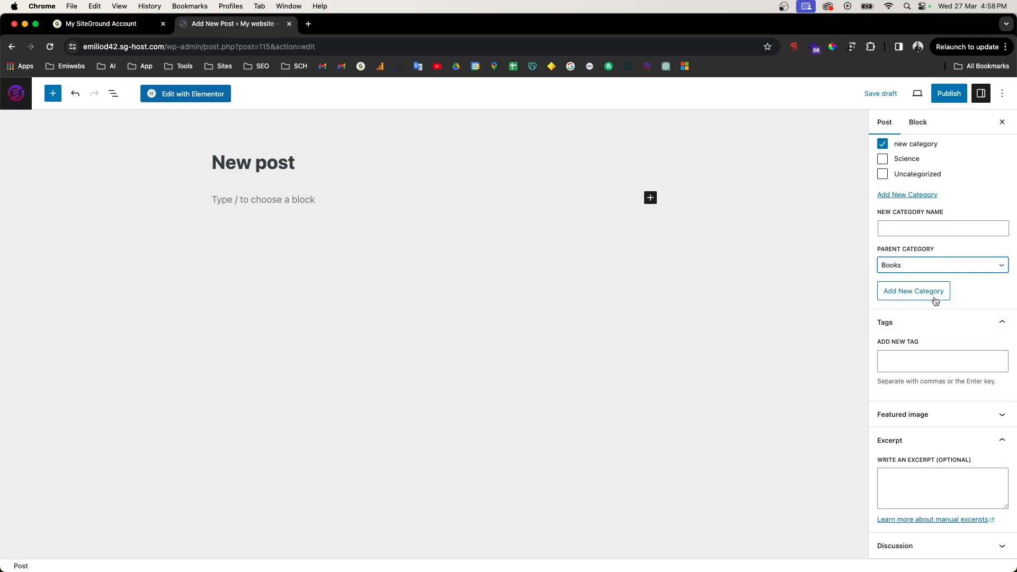
Review the post's tag entry field, expand the Featured image section and look at the excerpt field
click(911, 361)
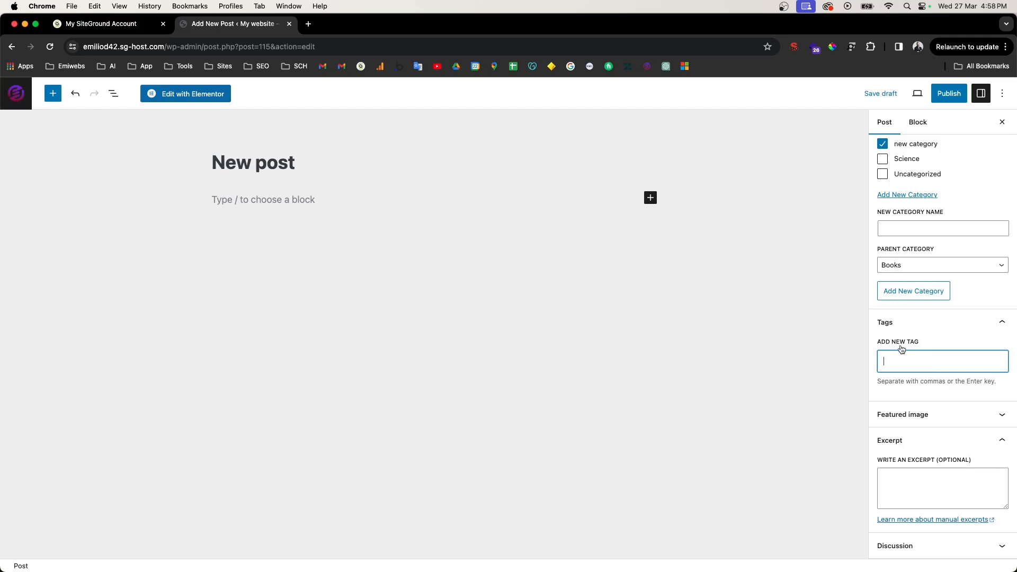
click(916, 414)
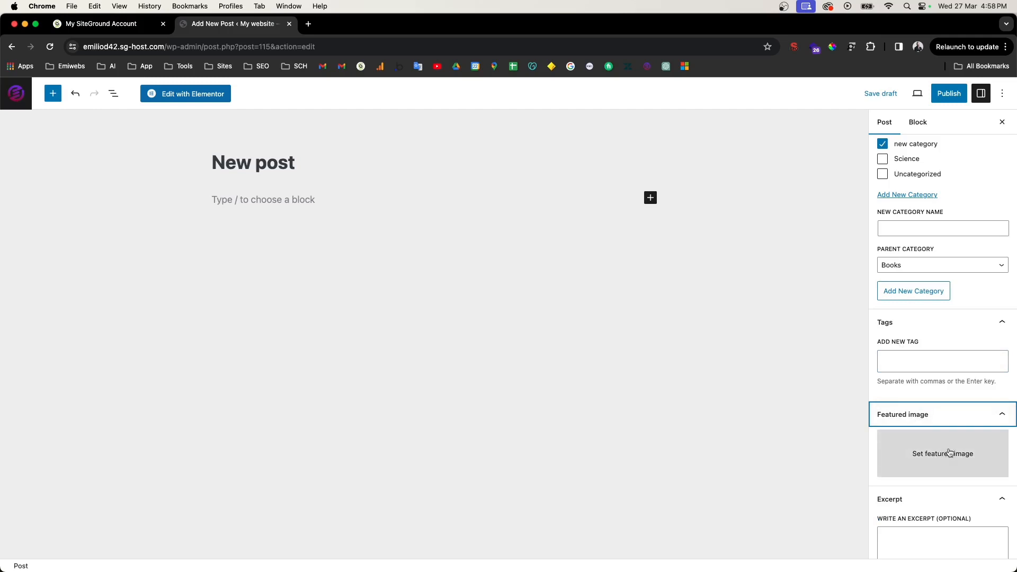
scroll(935, 453, down, 2)
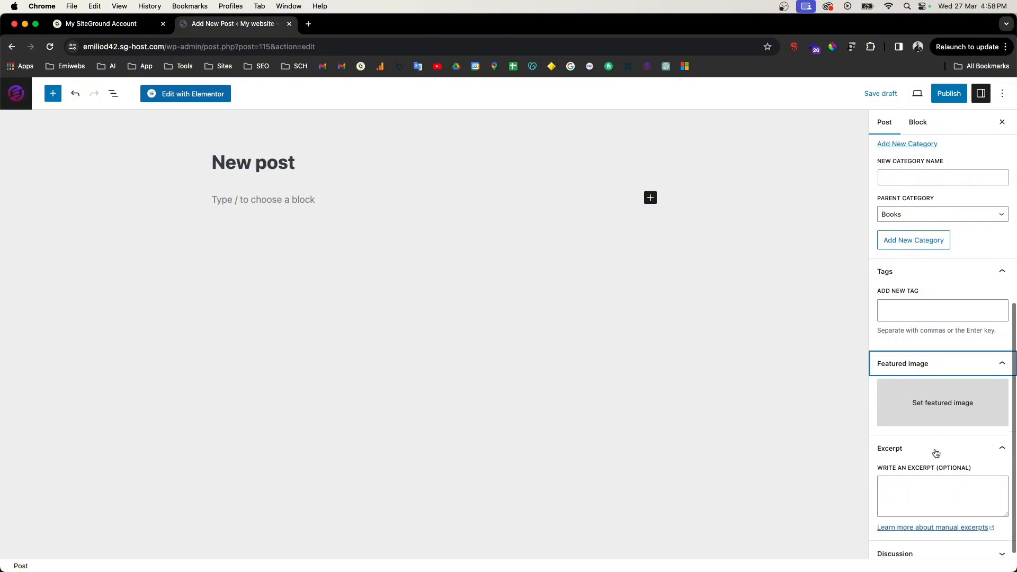
click(908, 478)
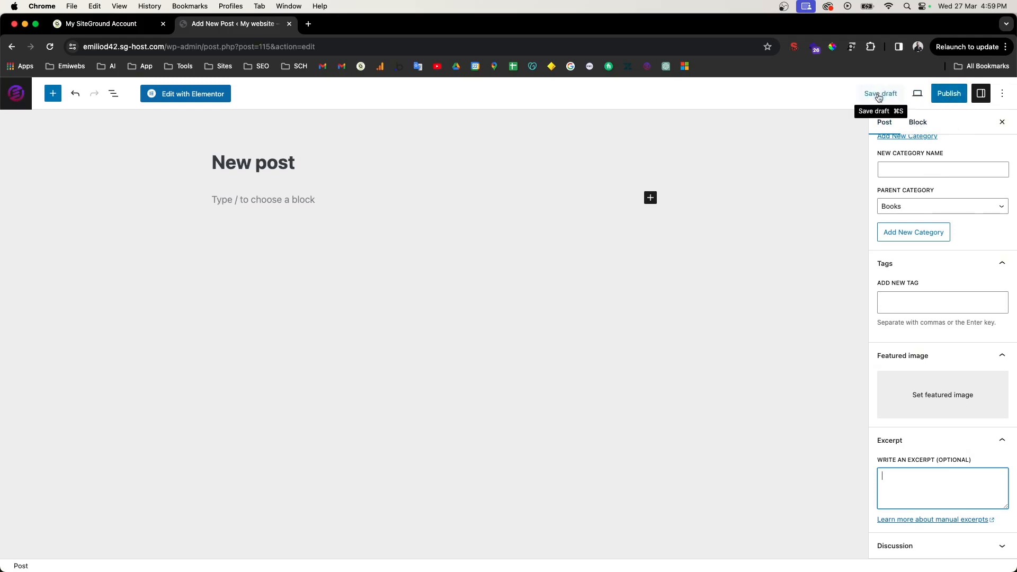
Save the post as a draft and return to the list of all posts
click(879, 95)
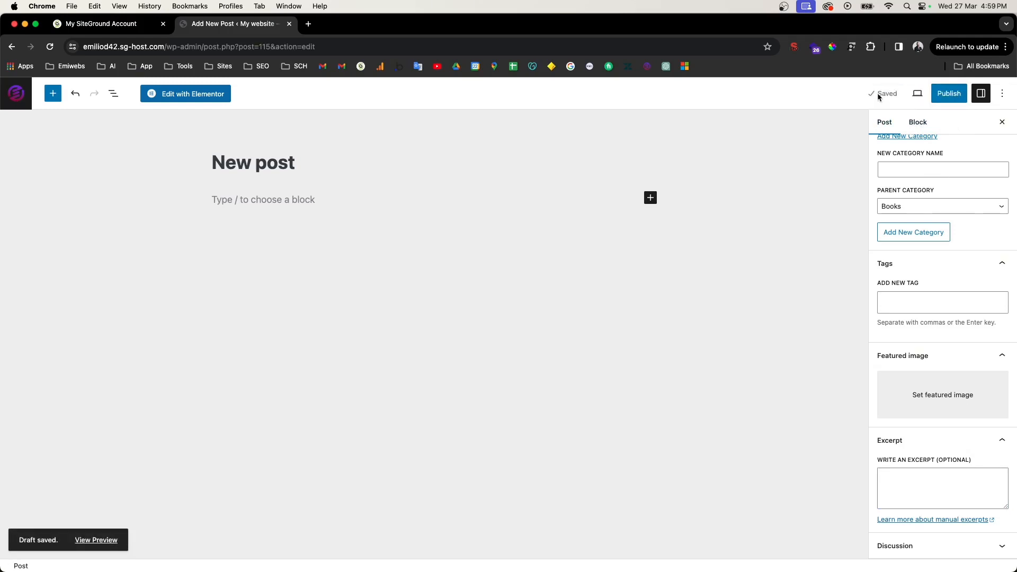
click(12, 46)
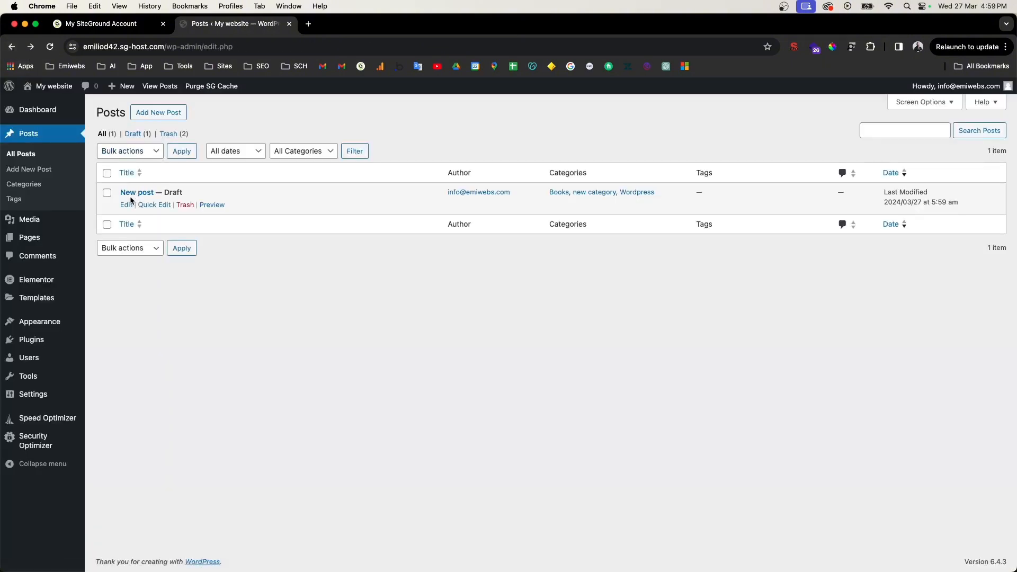
Check the Categories column of the posts list, and view the draft posts and the trashed posts
drag(548, 175, 616, 179)
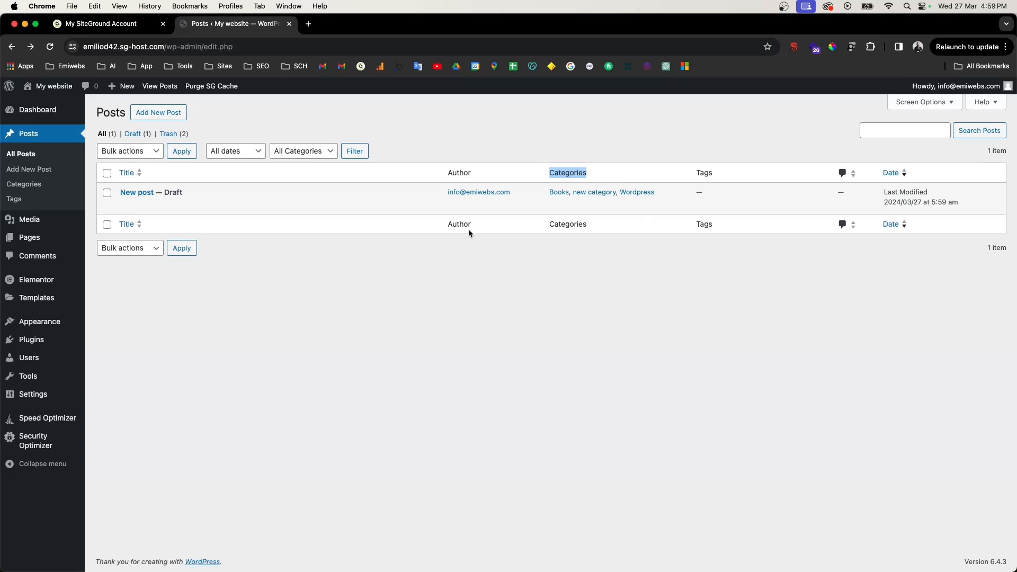
click(136, 135)
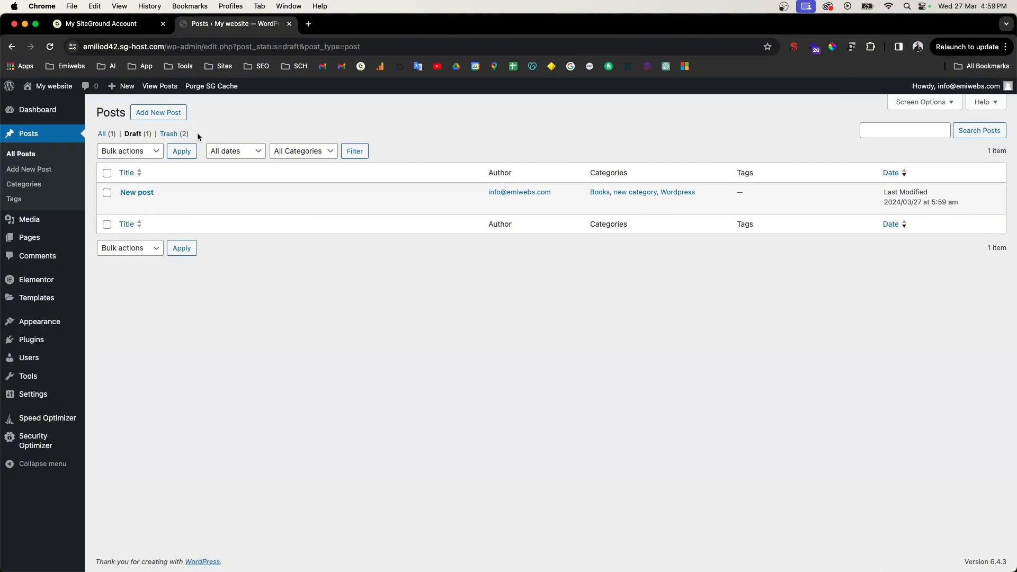
click(178, 136)
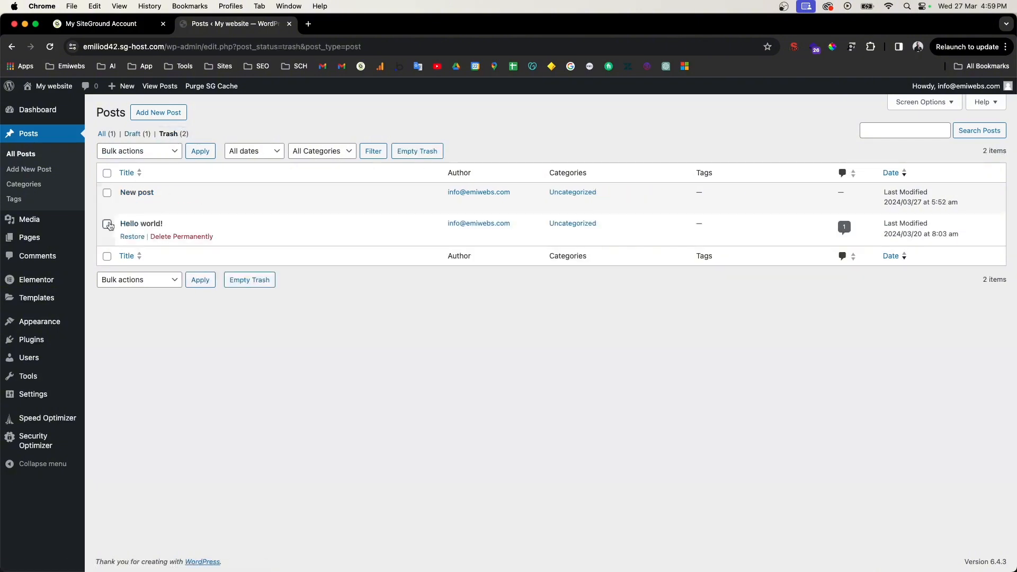
Return to the list of all posts, open the post categories and look at the slug field for a new category
click(101, 134)
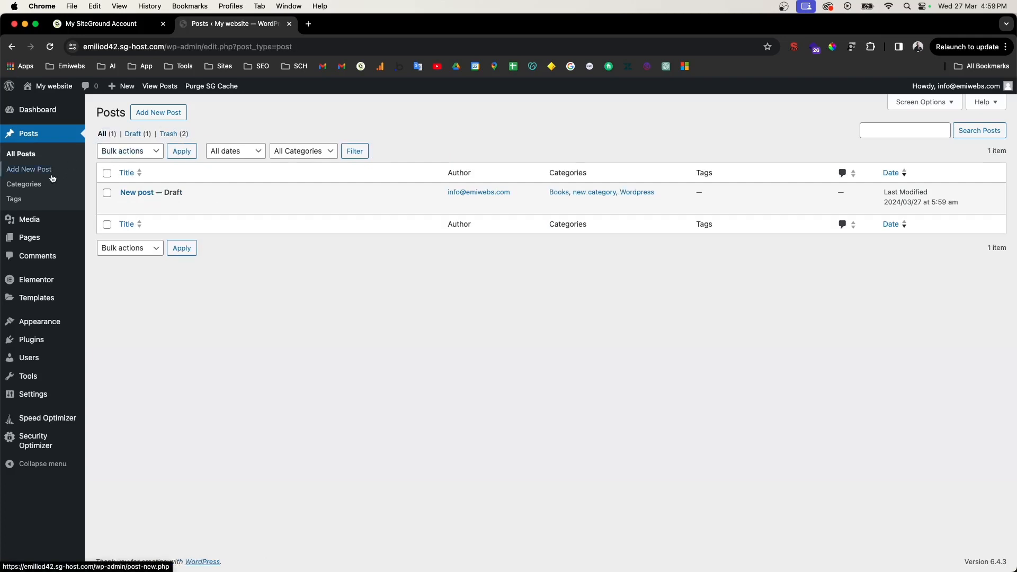
click(40, 185)
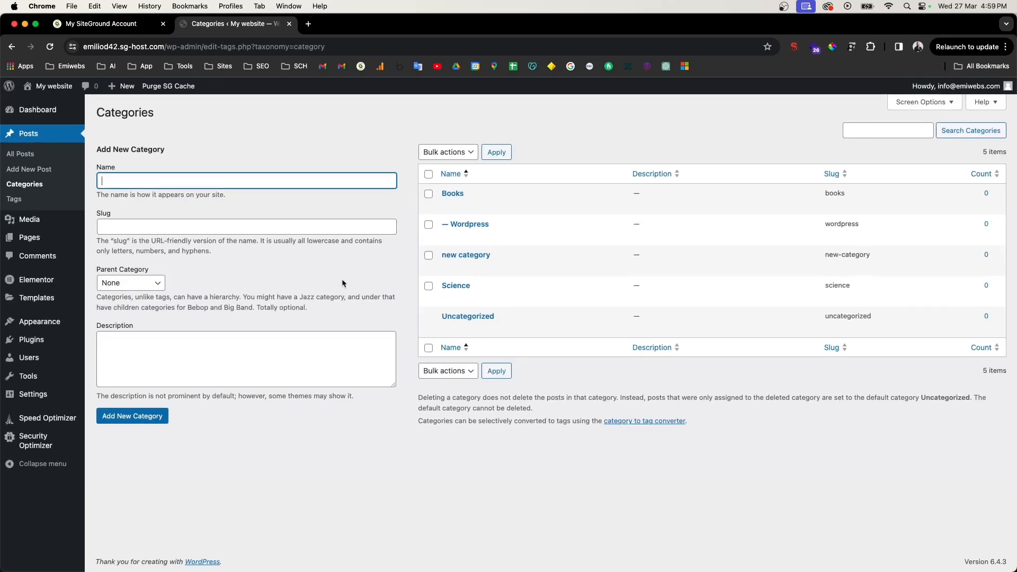
click(121, 226)
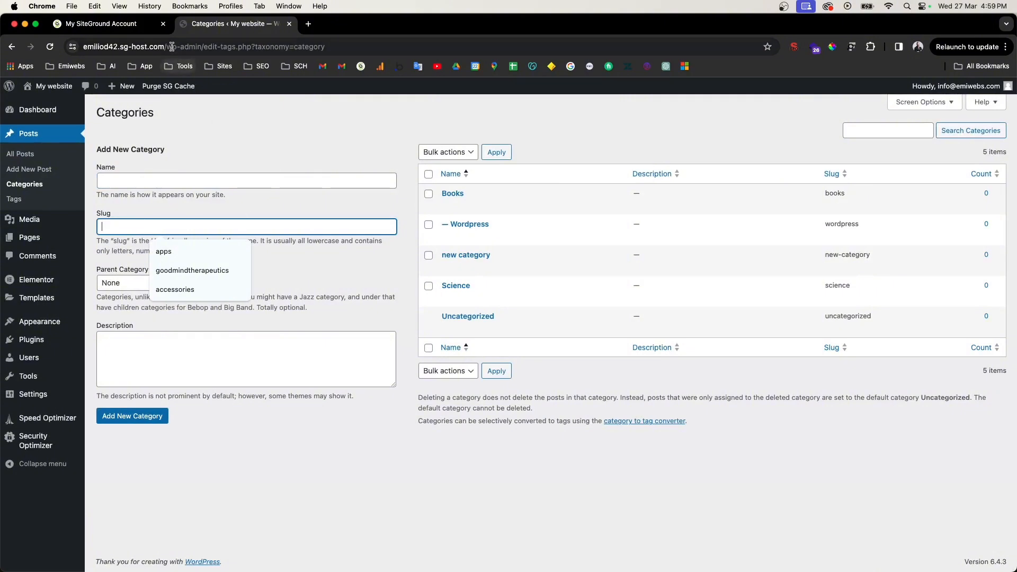
Add a new post category named "emiwebs blogs"
click(133, 178)
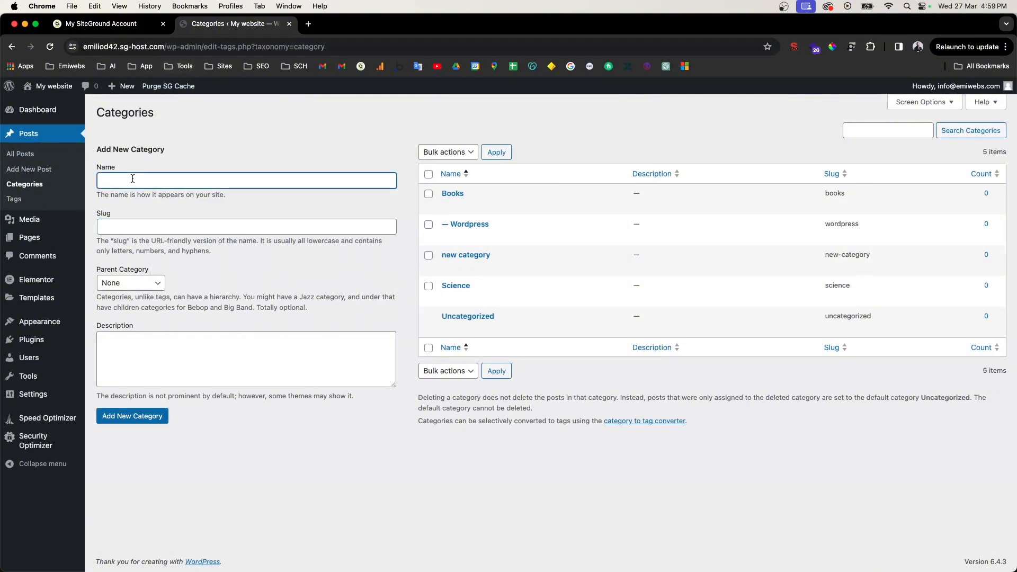
text(emiwbs)
key(BackSpace)
key(BackSpace)
key(BackSpace)
text(ebs blogs)
key(Return)
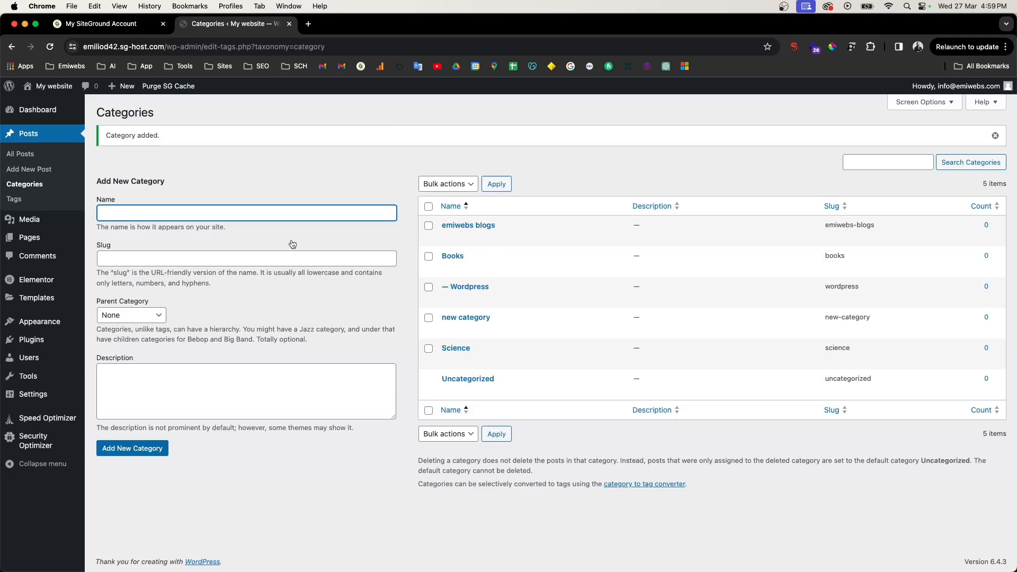
Open the emiwebs blogs category for editing, examine its slug and return to the categories list
click(463, 225)
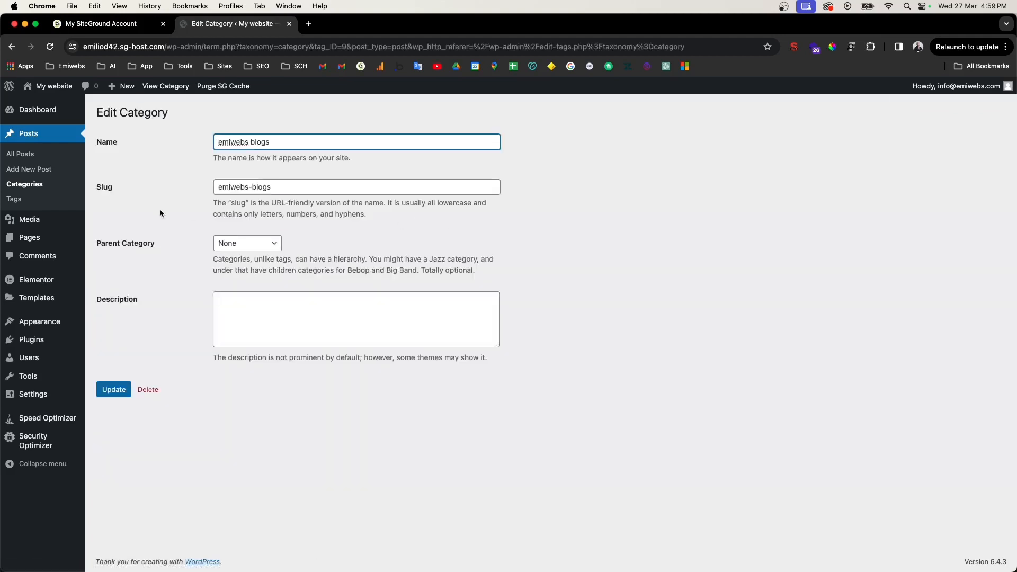
drag(94, 187, 124, 188)
click(100, 187)
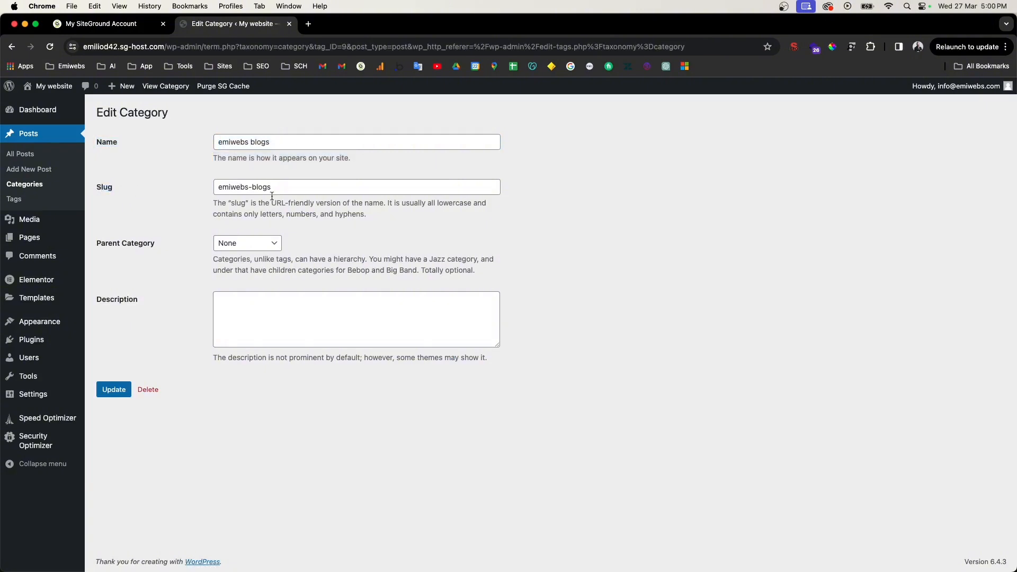
click(231, 191)
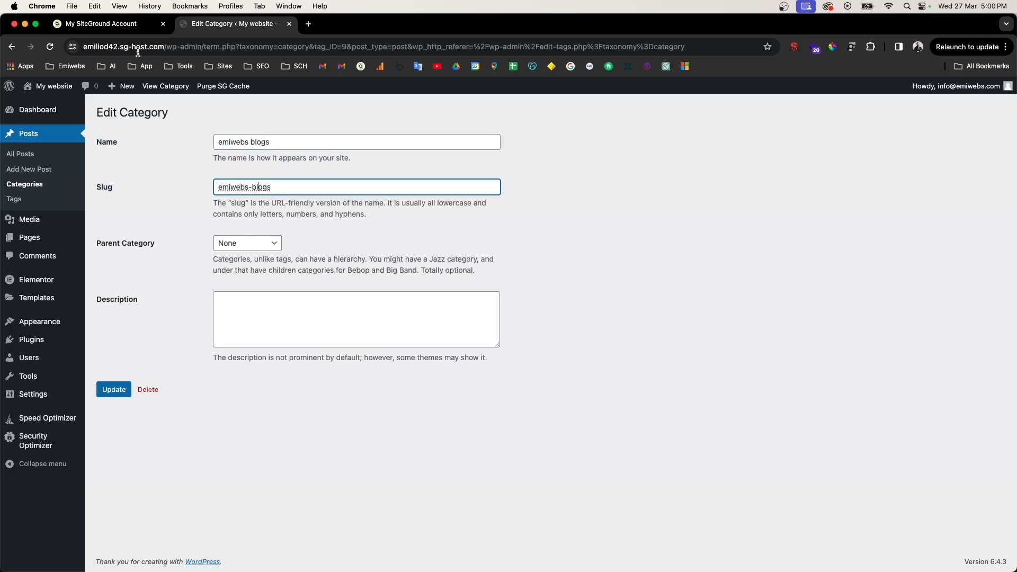
click(12, 47)
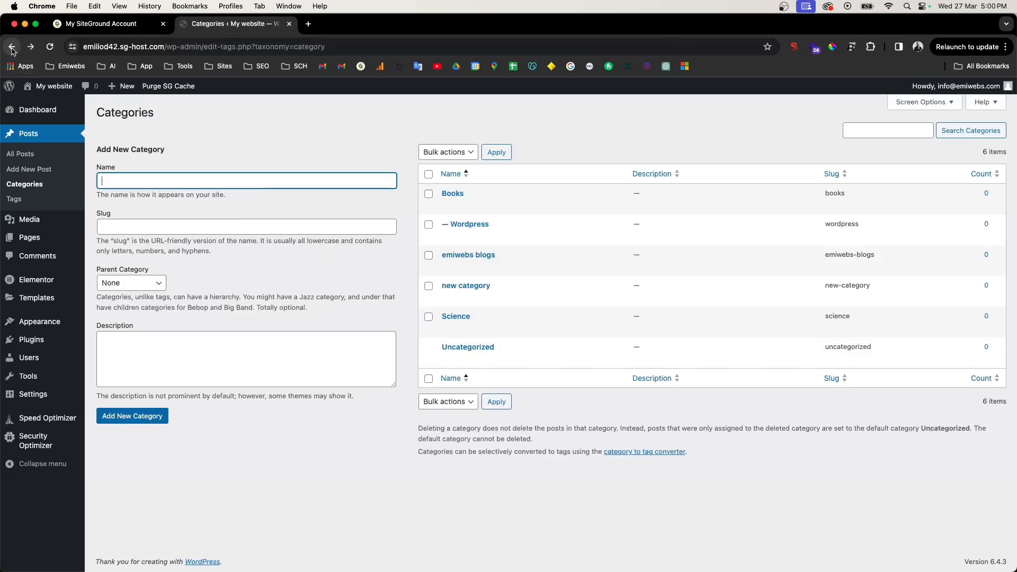
View the post tags page, open the Media Library and look through its media type filter options
click(33, 205)
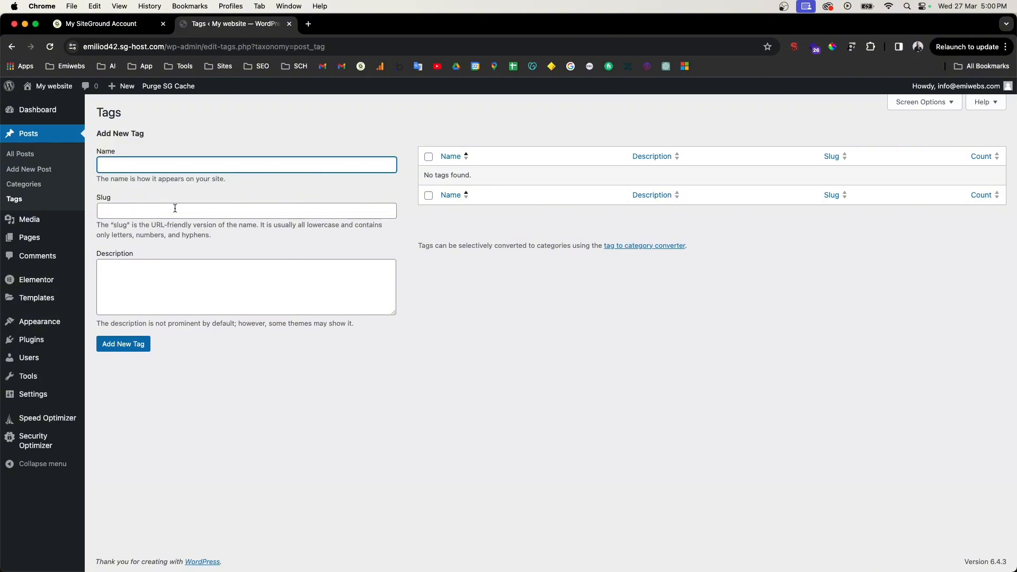
click(39, 220)
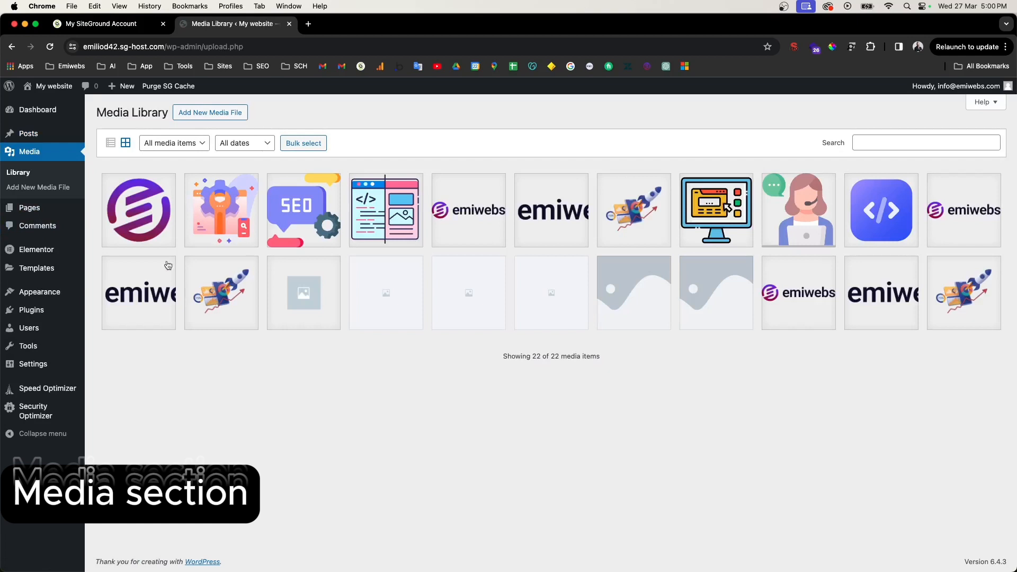
mouse_move(67, 214)
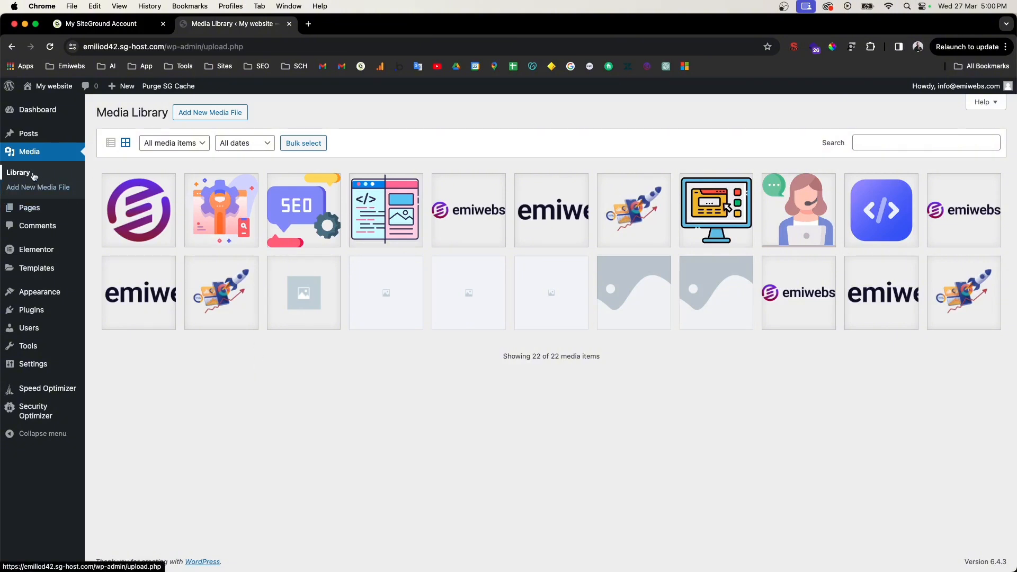
click(203, 145)
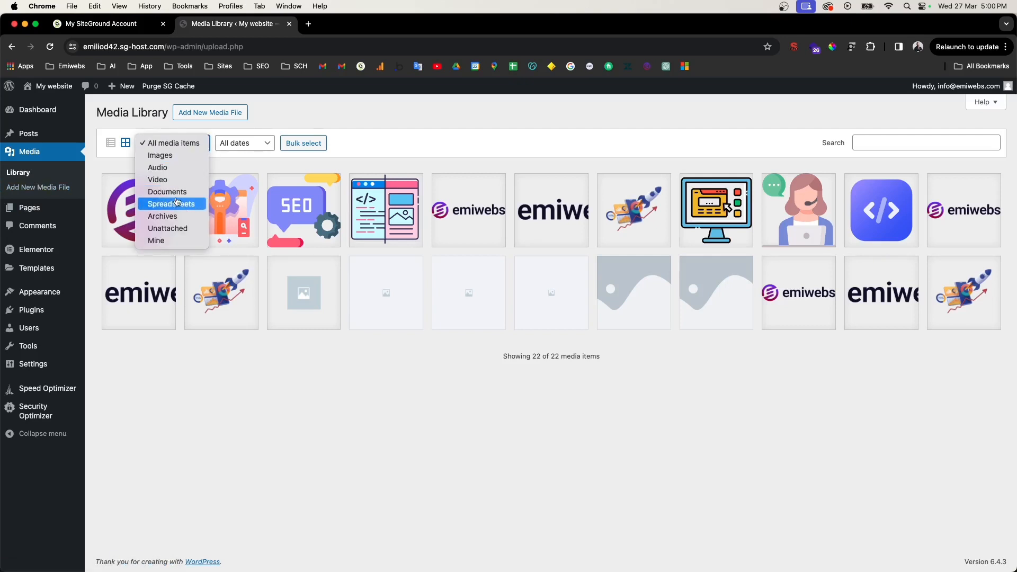
click(331, 381)
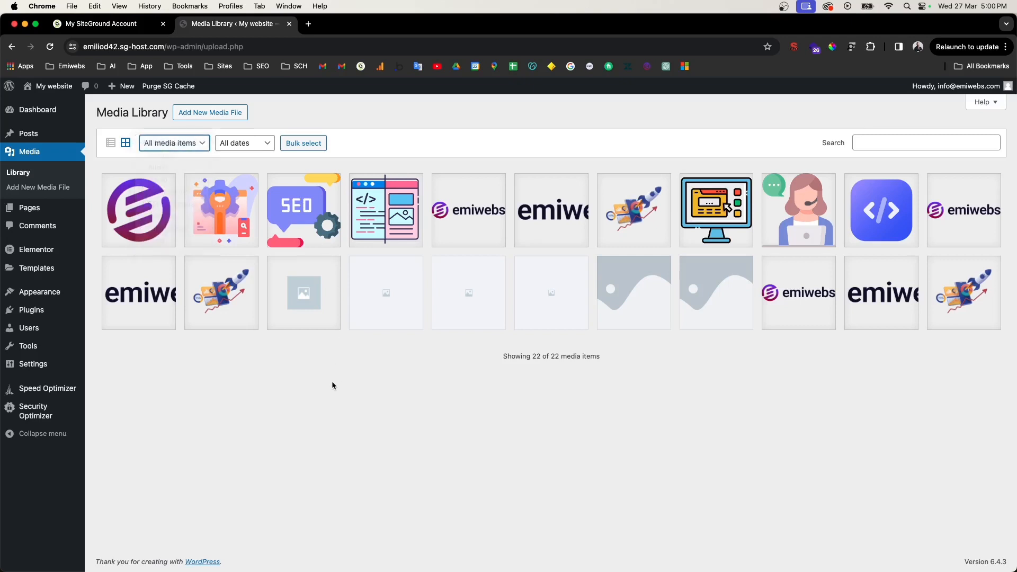
Open the list of pages and start a new page titled "New page"
click(40, 215)
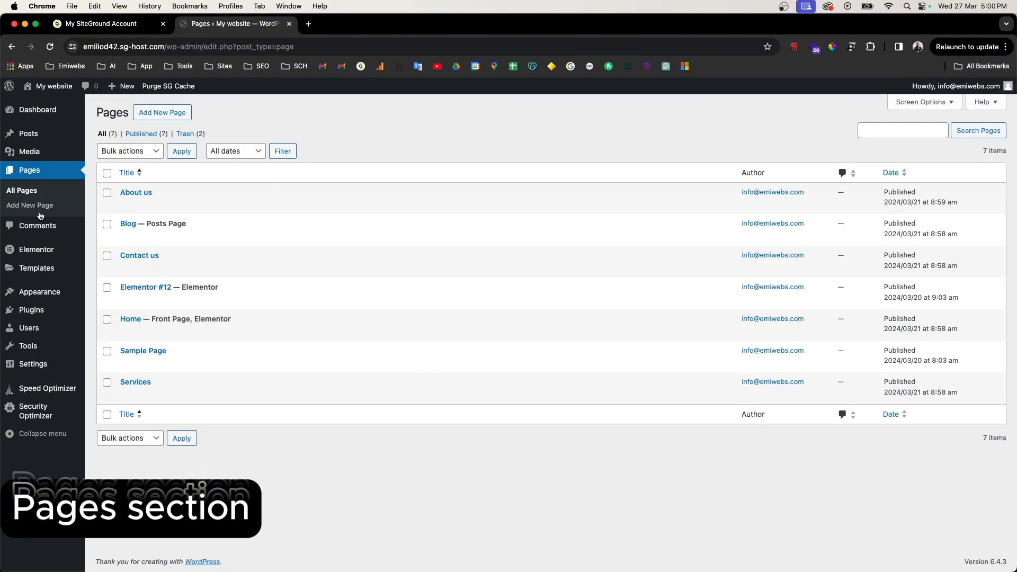
click(167, 117)
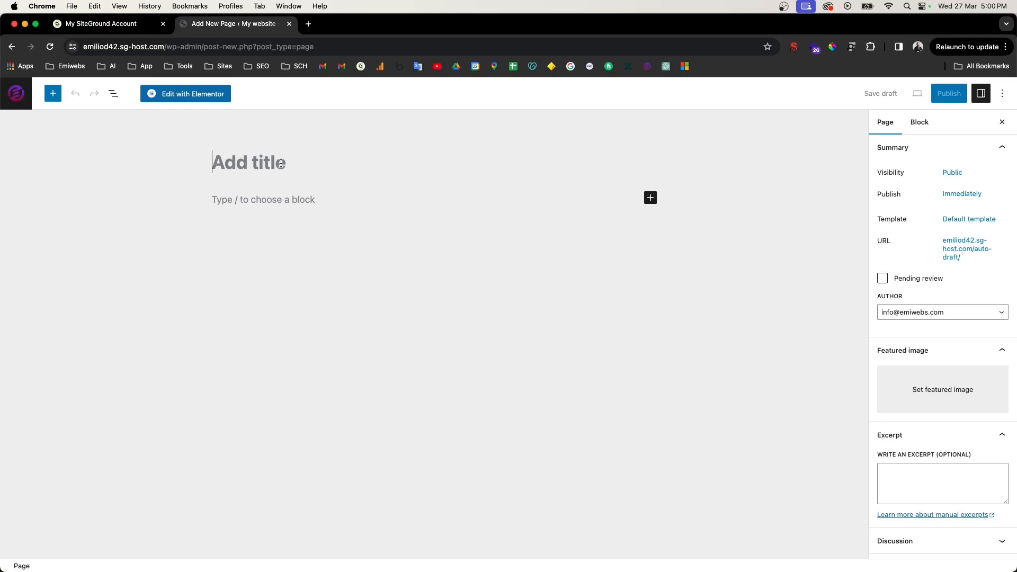
text(New a)
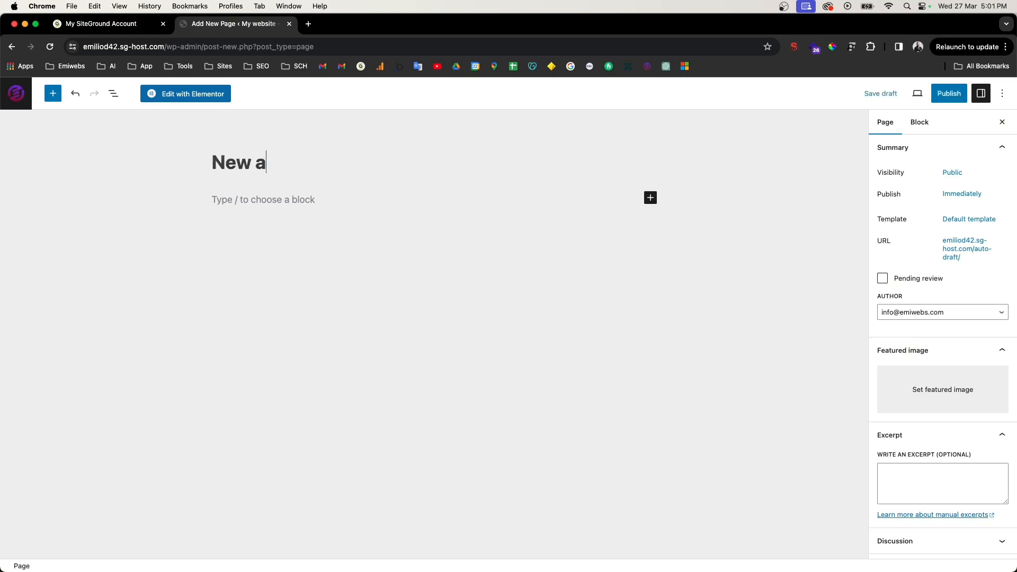
key(BackSpace)
text(page)
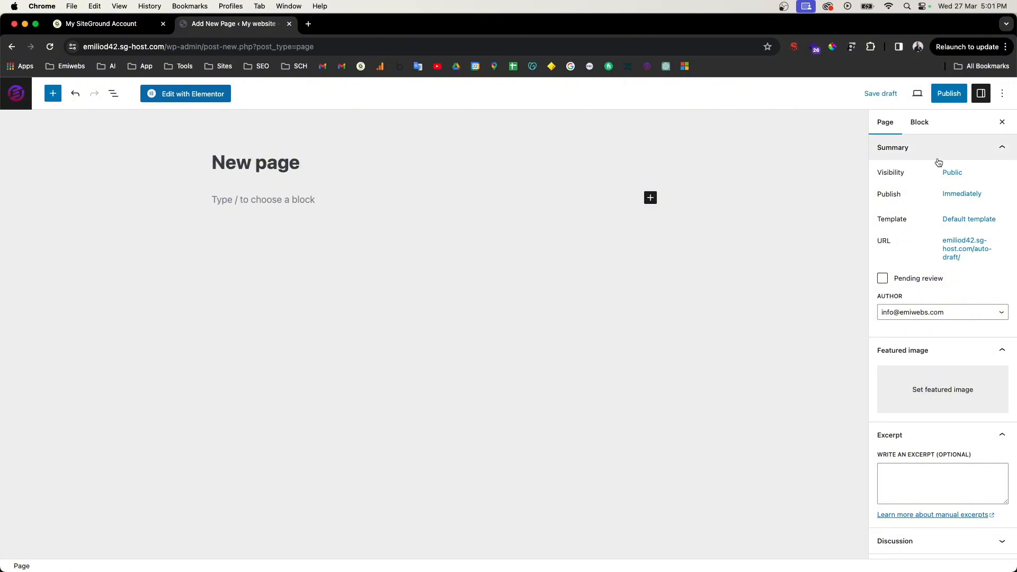
Review the new page's settings, expand Page Attributes and look at the available parent pages
scroll(936, 207, down, 1)
scroll(935, 204, up, 1)
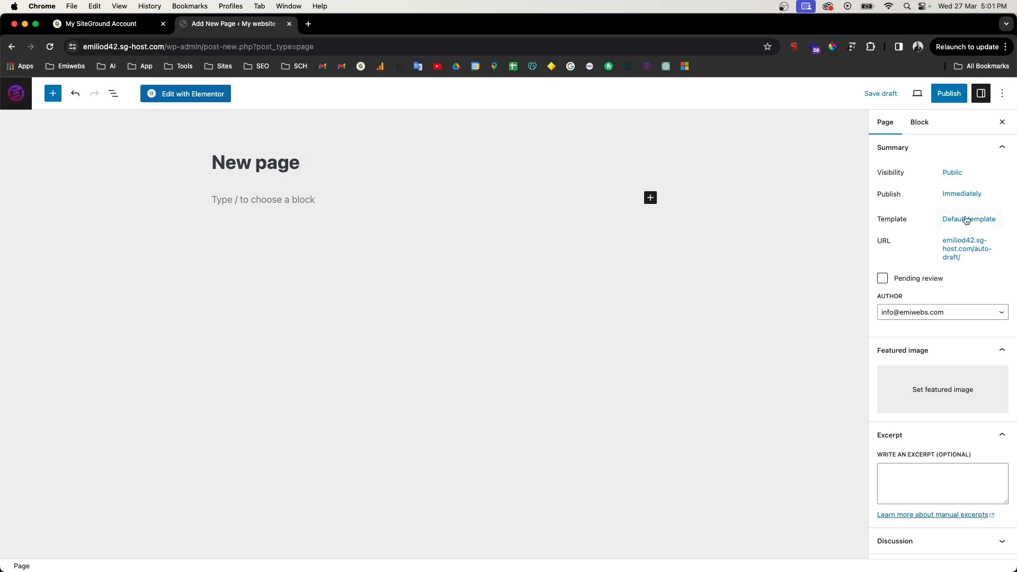
scroll(929, 191, down, 1)
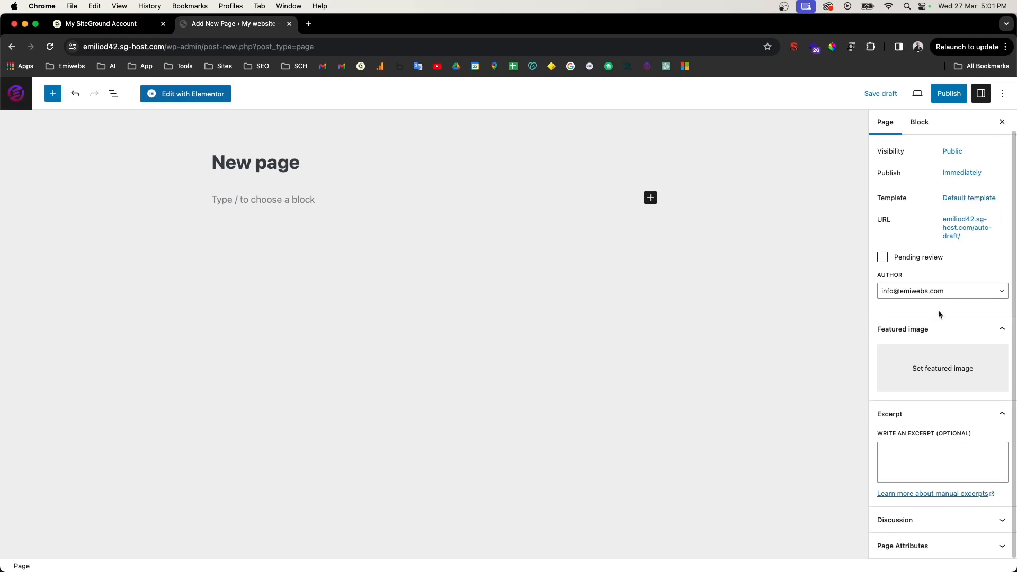
click(920, 555)
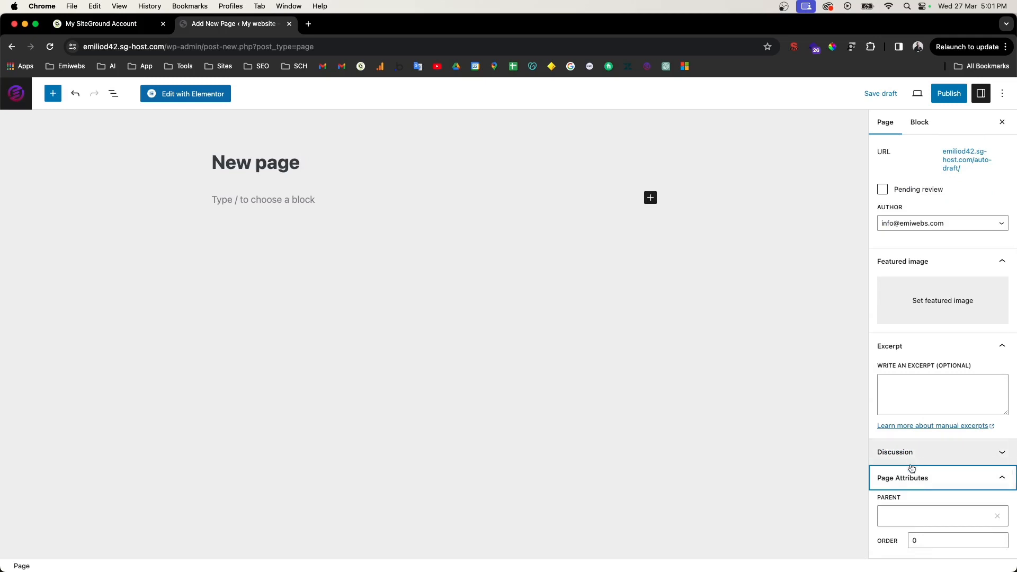
click(916, 516)
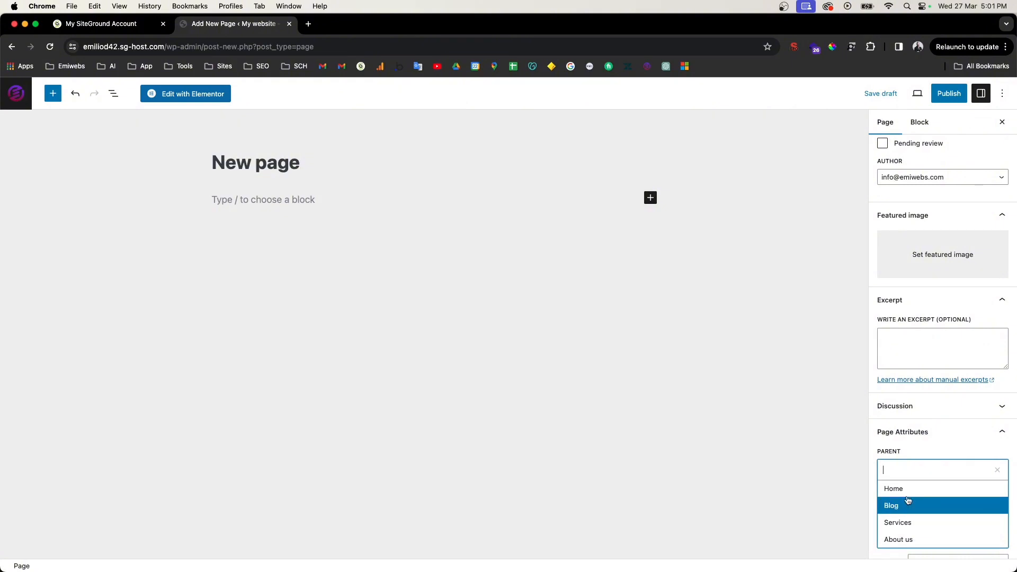
click(946, 443)
scroll(934, 483, up, 3)
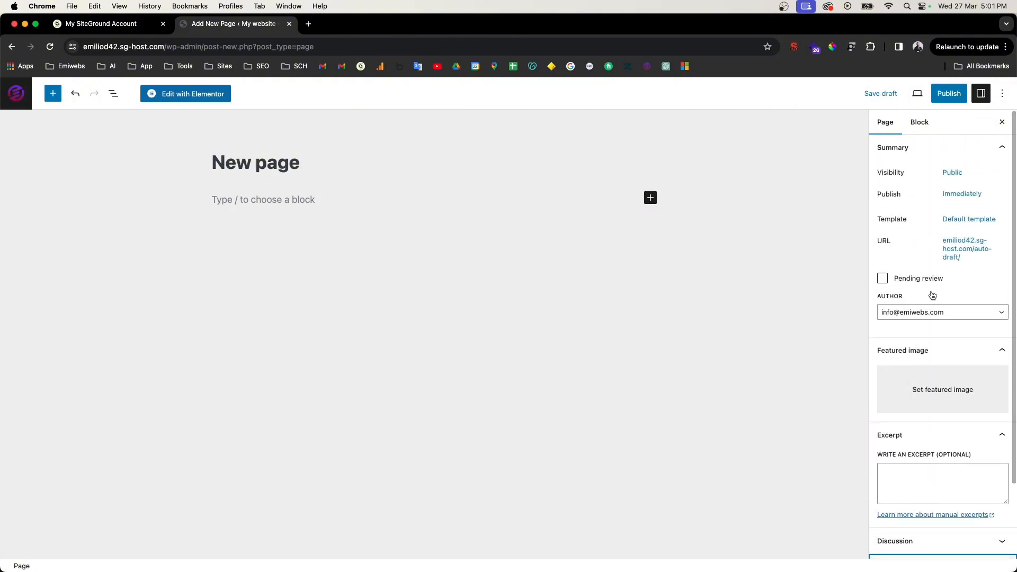
Show the block settings and add a Paragraph block to the page body from the quick block choices
click(918, 121)
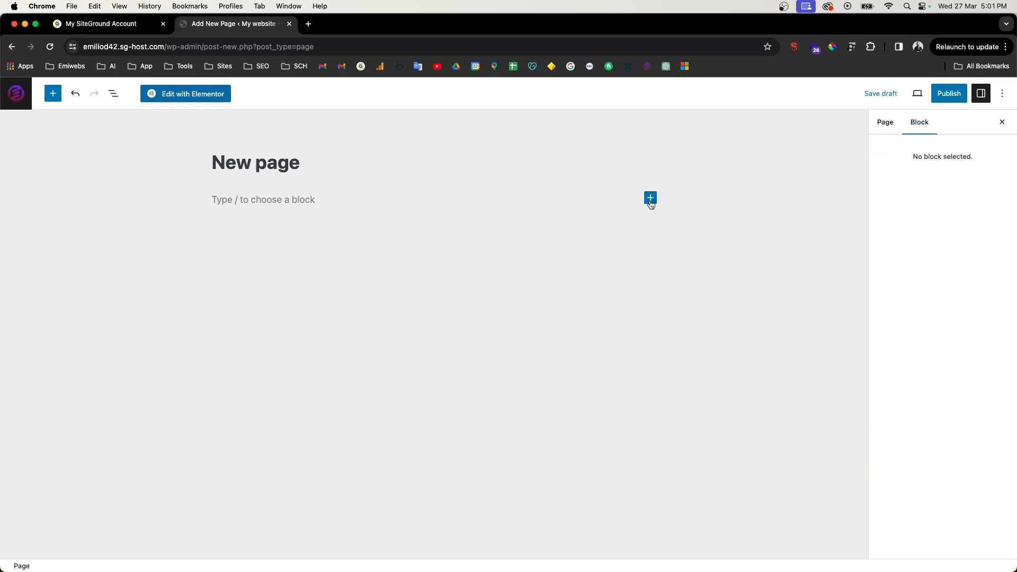
click(651, 198)
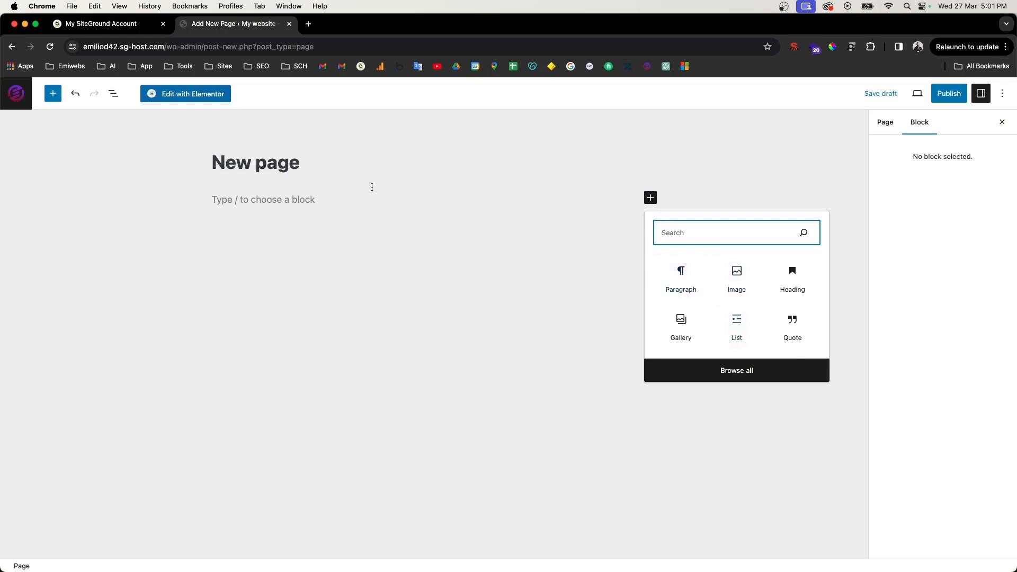
click(231, 101)
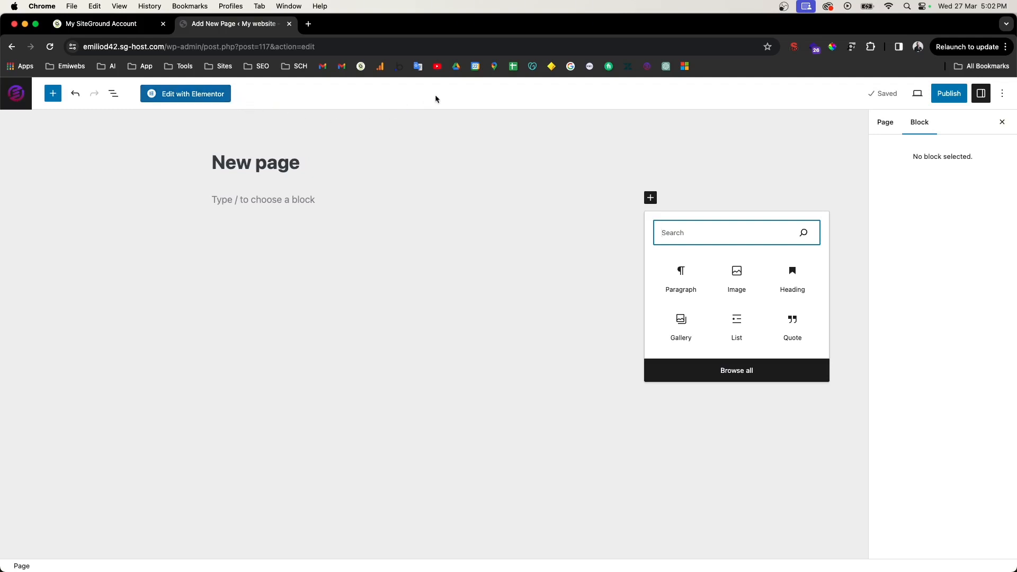
click(691, 287)
click(650, 199)
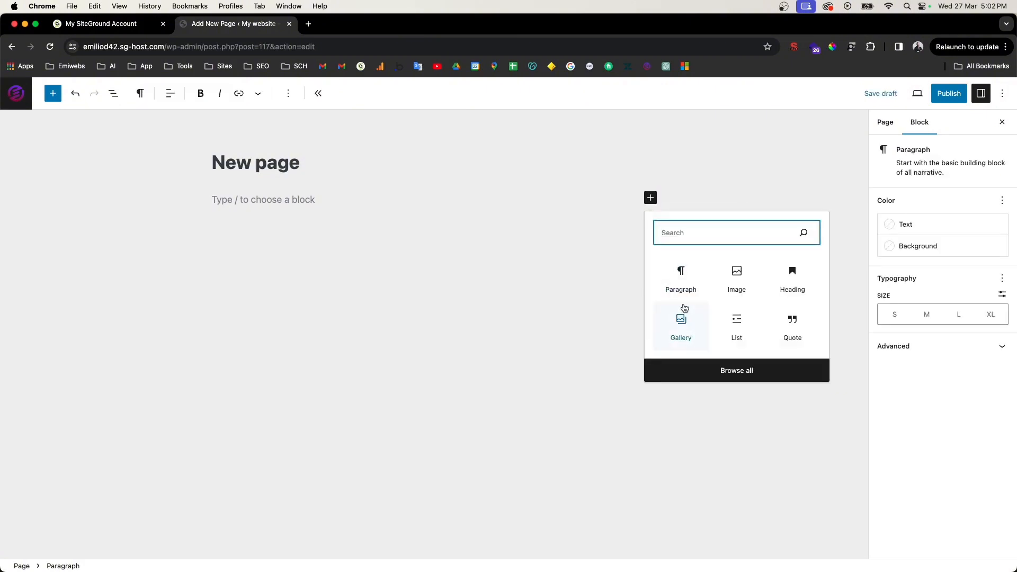
Browse the full block library, examining the Text, Media, Design and Widgets blocks
click(740, 378)
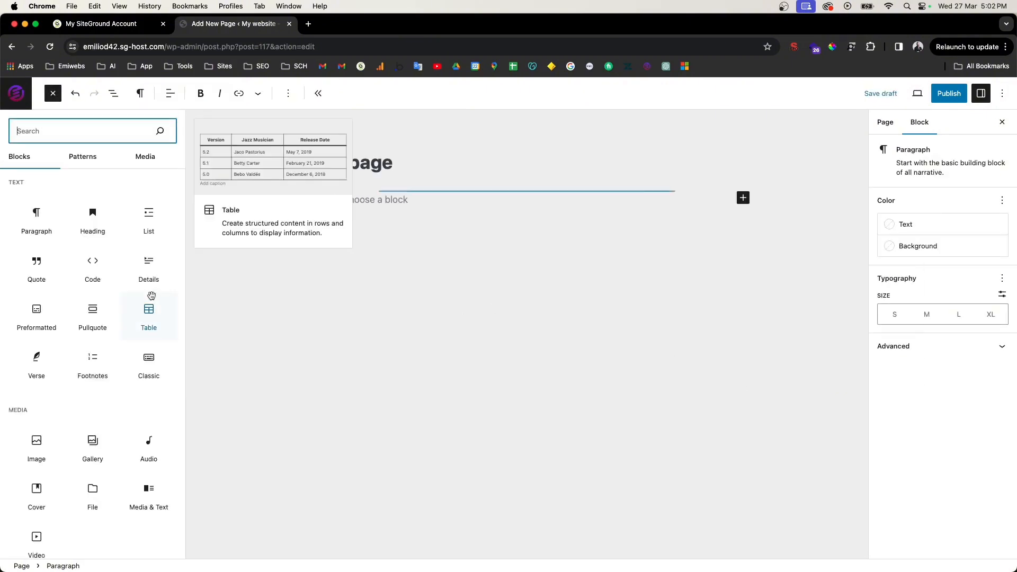
scroll(52, 275, down, 3)
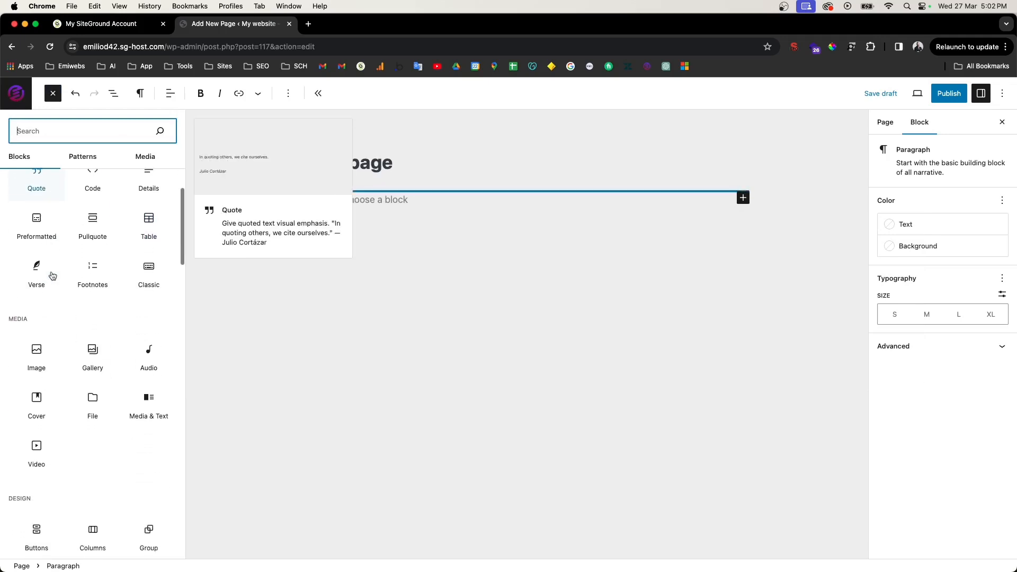
scroll(52, 275, down, 8)
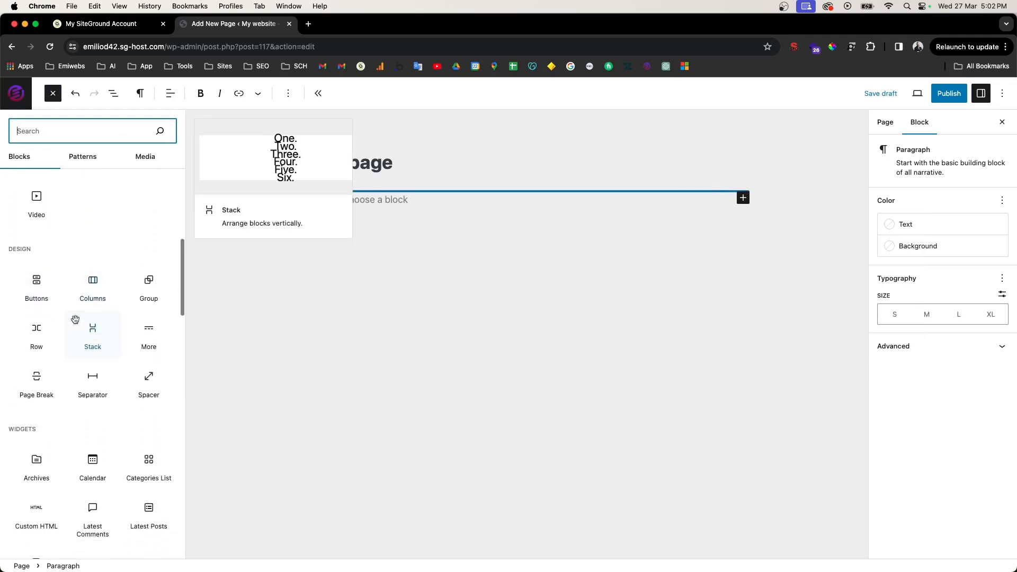
scroll(75, 319, down, 2)
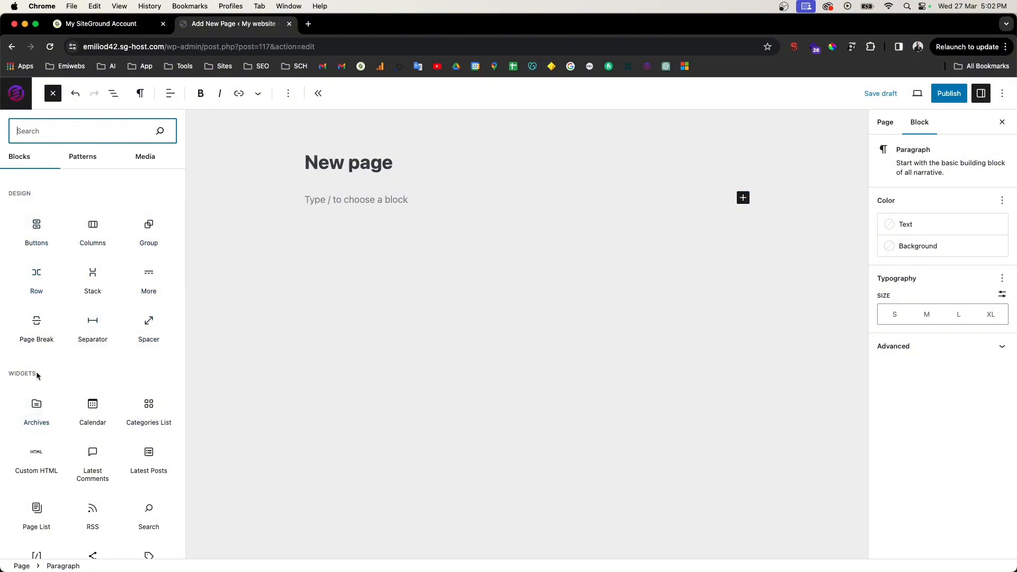
scroll(106, 297, up, 5)
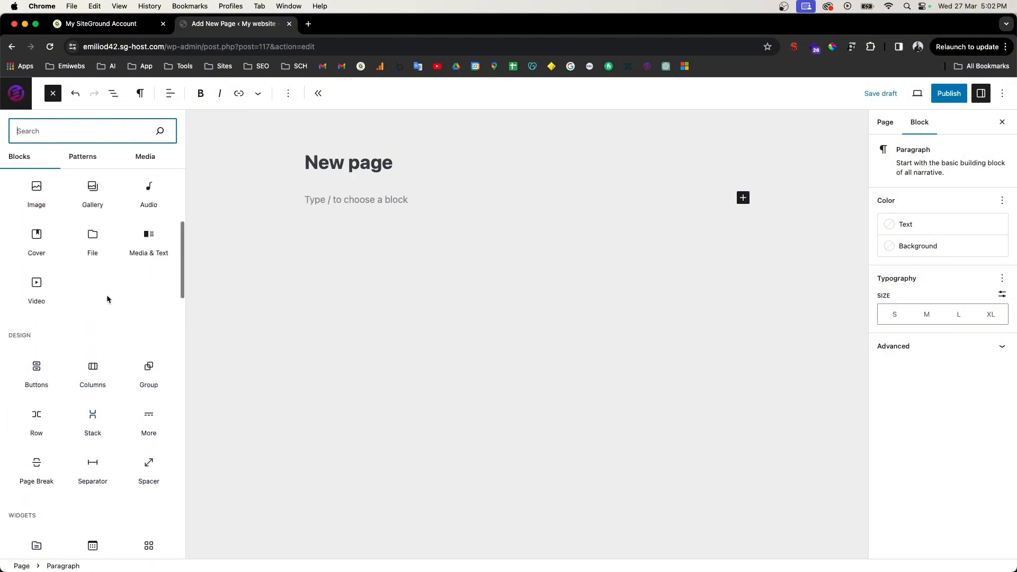
scroll(107, 295, up, 1)
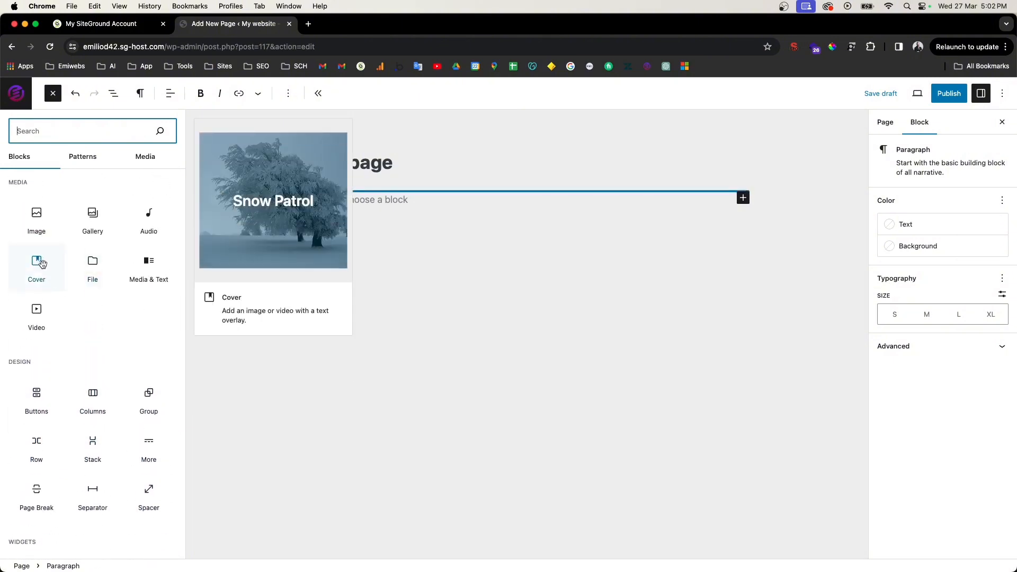
Insert an Image block into the page body and go back to the Text blocks in the library
scroll(41, 263, up, 1)
click(38, 263)
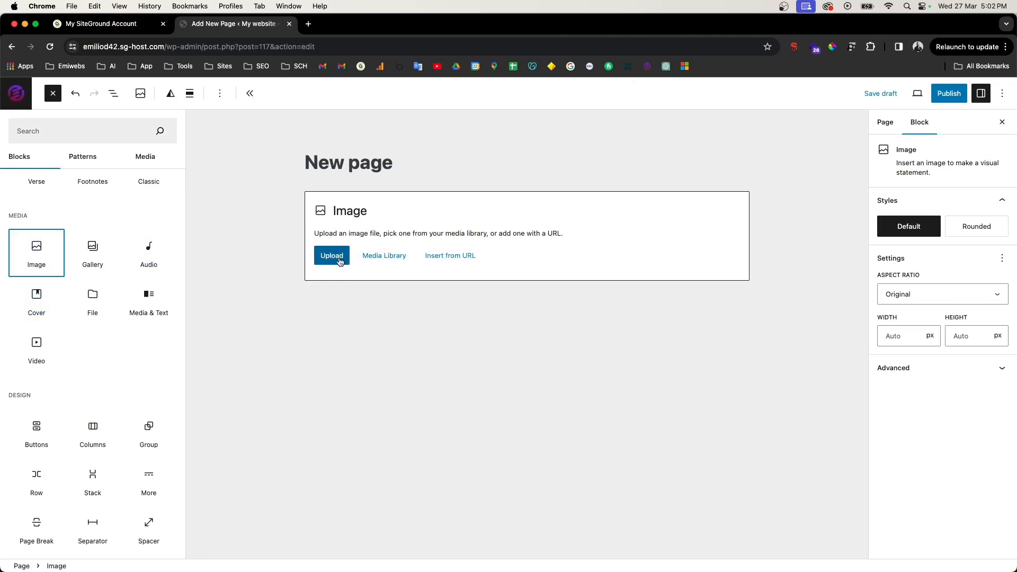
scroll(61, 262, up, 3)
scroll(60, 262, up, 2)
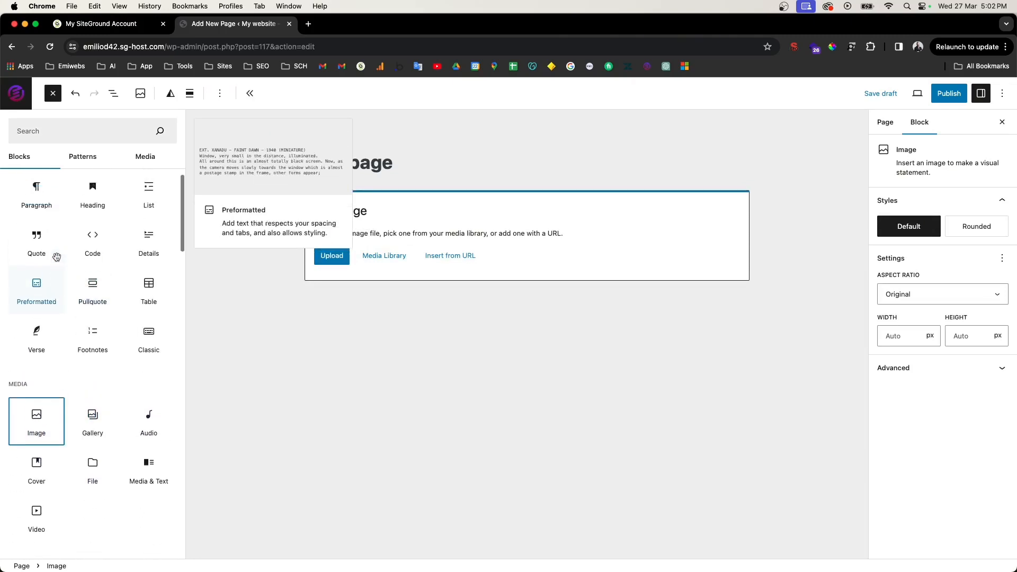
Add a Paragraph block above the empty image block in the page body
click(36, 217)
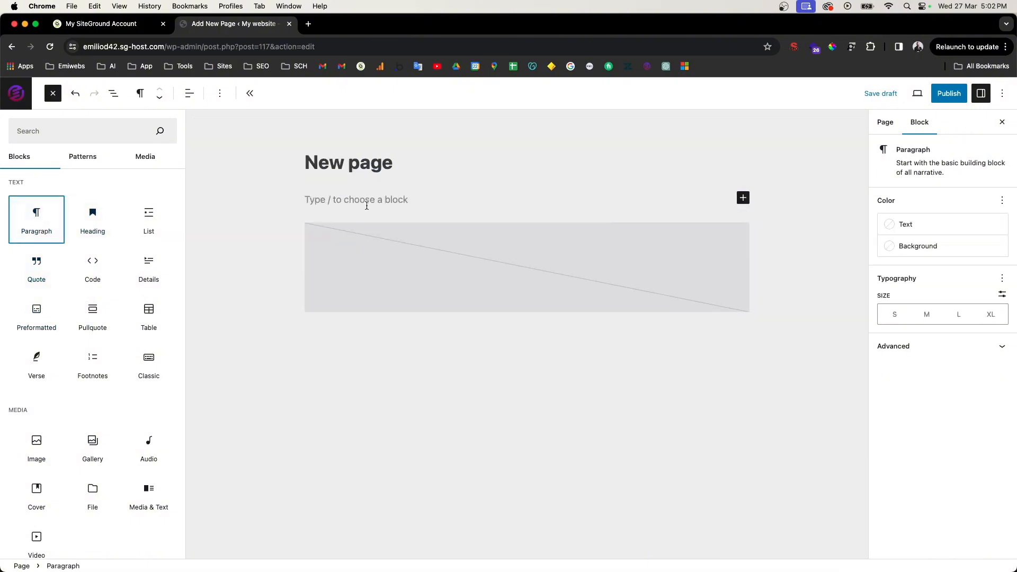
click(360, 233)
click(259, 207)
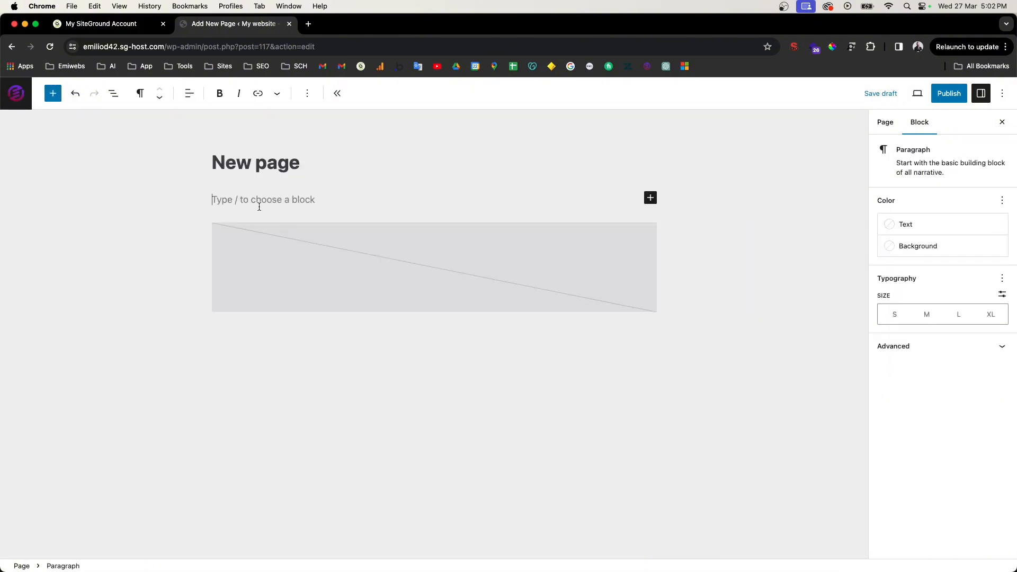
click(654, 198)
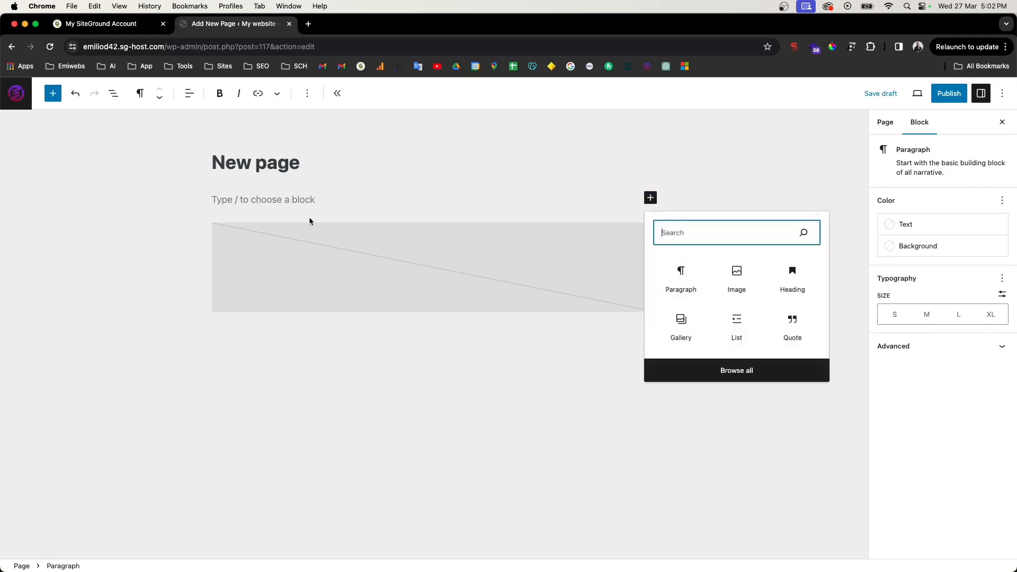
click(682, 276)
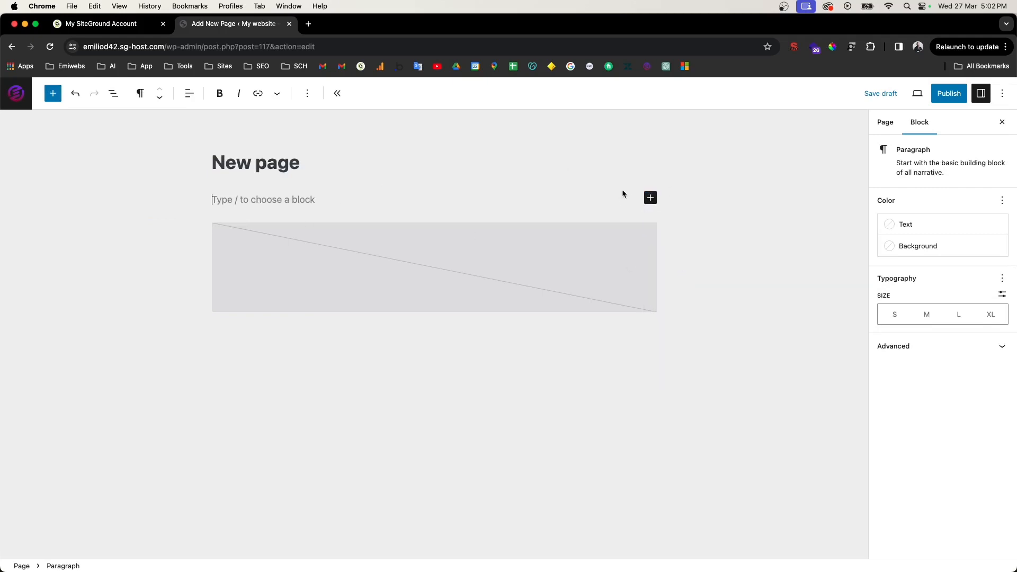
click(650, 198)
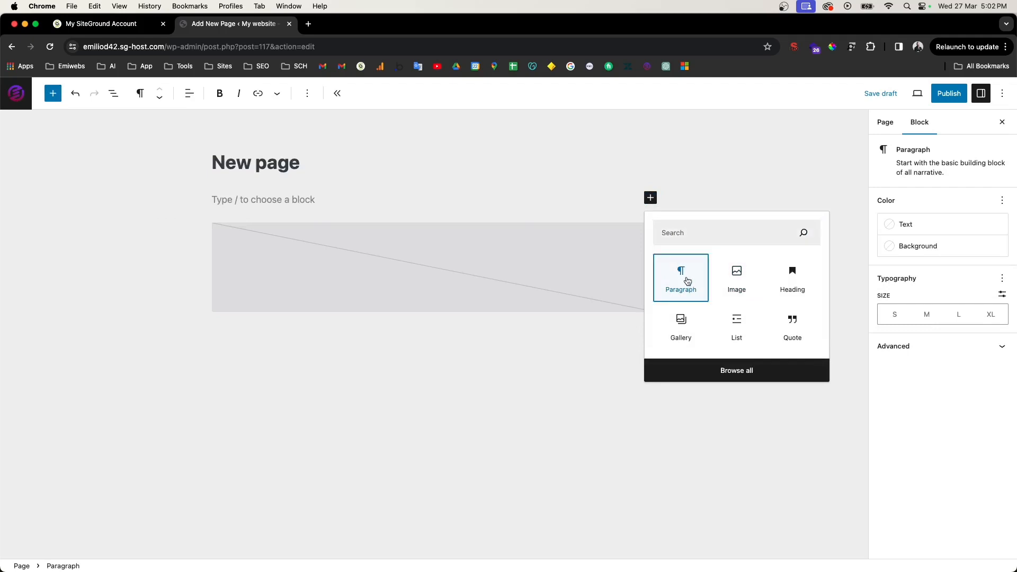
click(687, 281)
Enter "New content for this webpage" as the text of the paragraph
text(fgf)
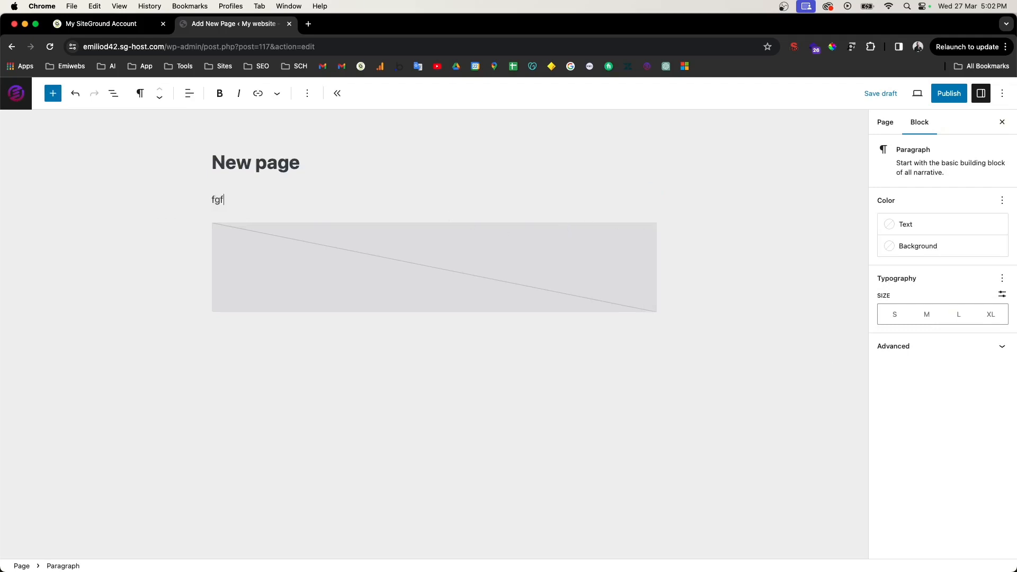
key(BackSpace)
key(BackSpace)
text(New content for this we)
key(BackSpace)
key(BackSpace)
text(pa)
key(BackSpace)
key(BackSpace)
text(webpage)
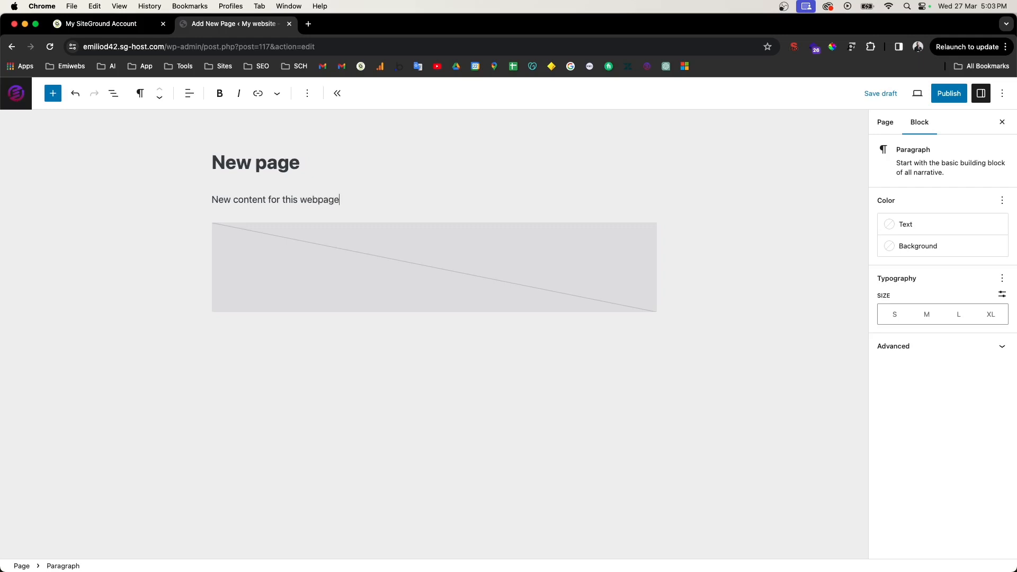
Publish the page and open its live version to check the title and paragraph text
click(952, 97)
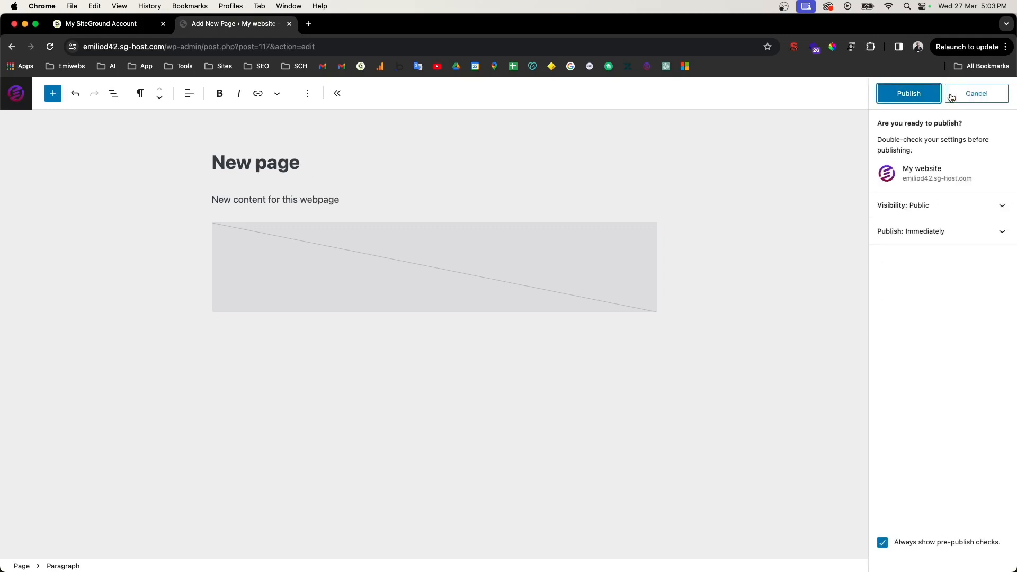
click(921, 97)
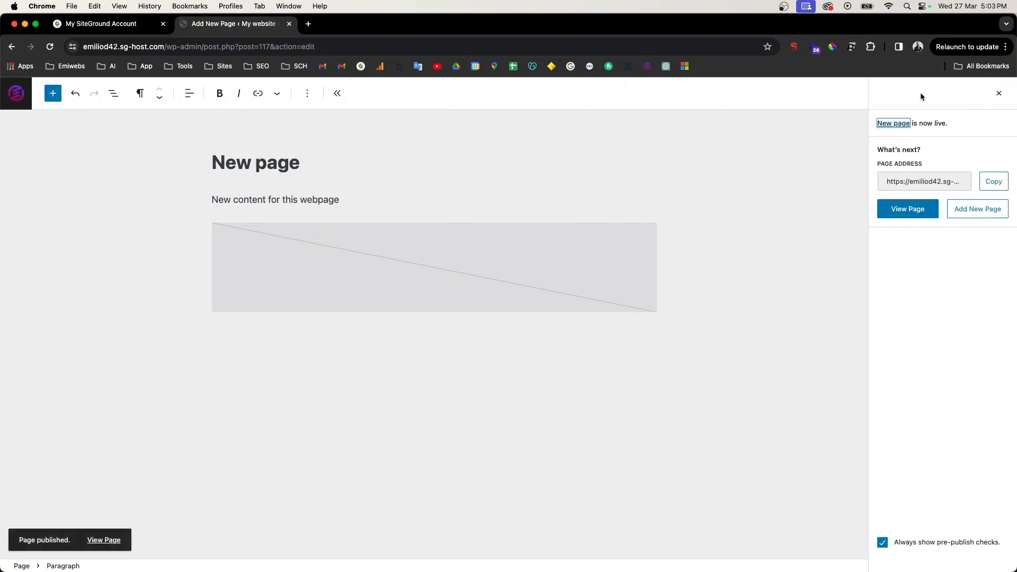
click(918, 213)
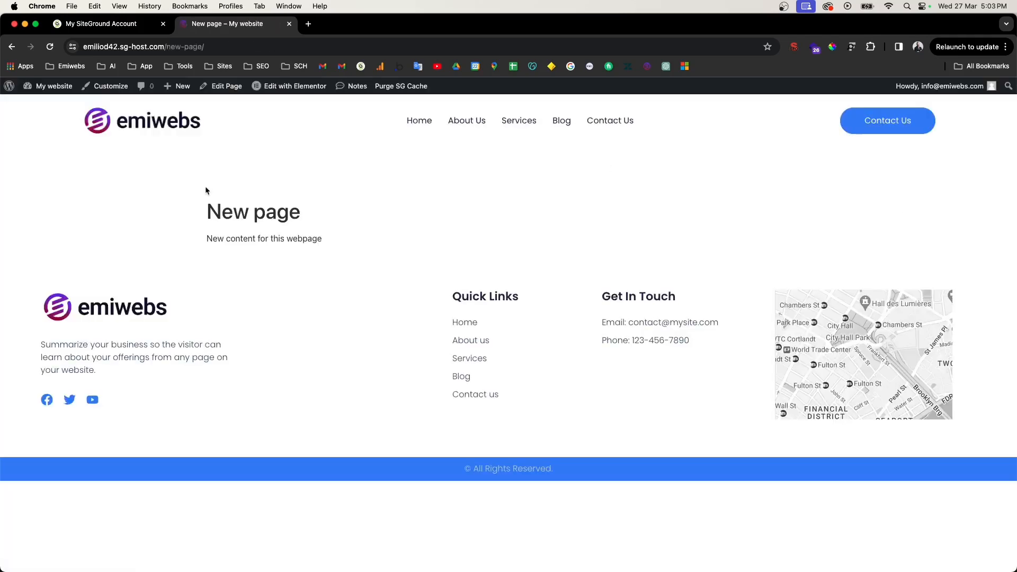
drag(207, 214, 312, 222)
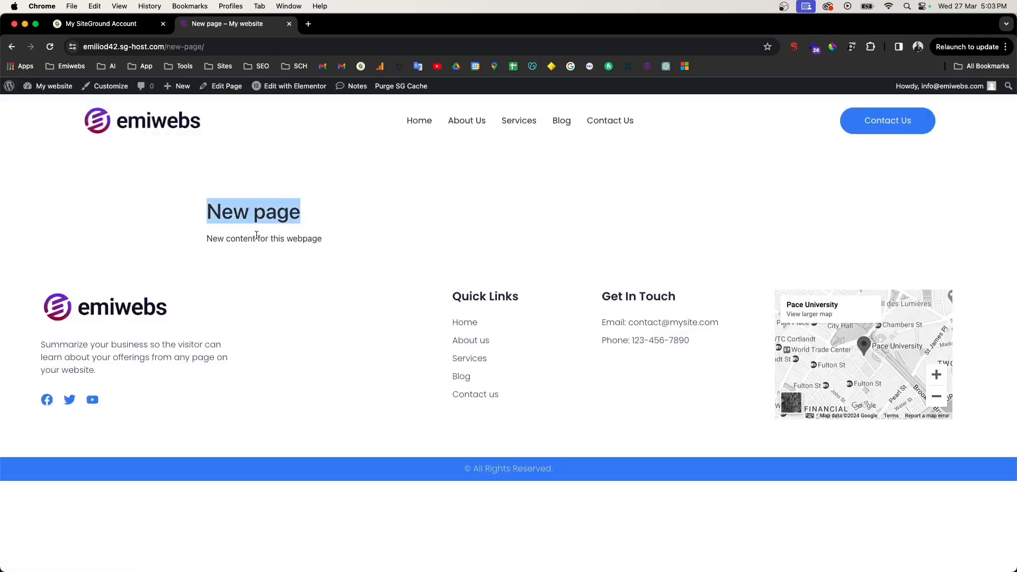
click(208, 242)
drag(208, 242, 337, 253)
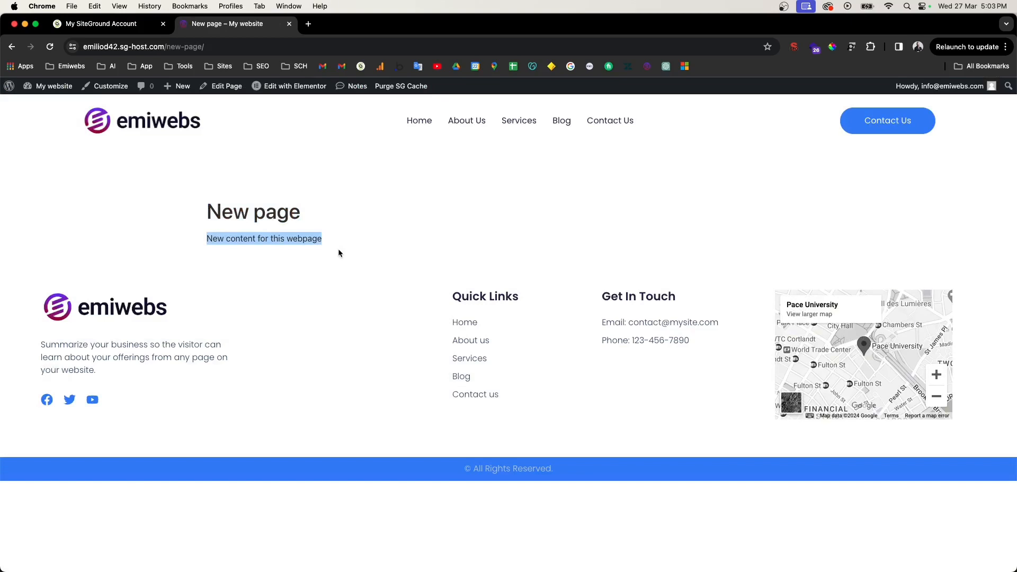
Go back to the list of all pages, open the Comments section and look over the Posts and Elementor options
click(12, 48)
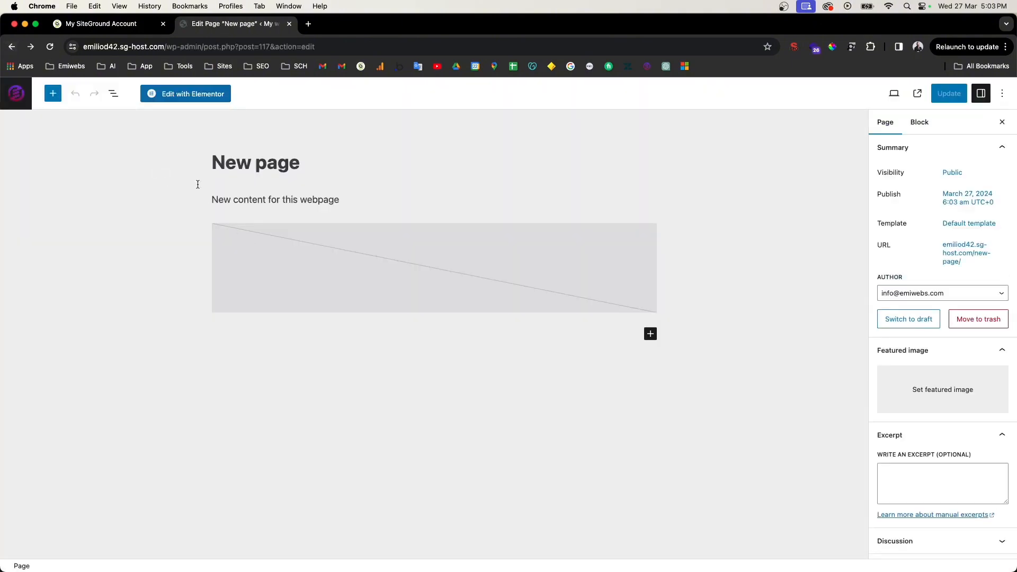
click(11, 48)
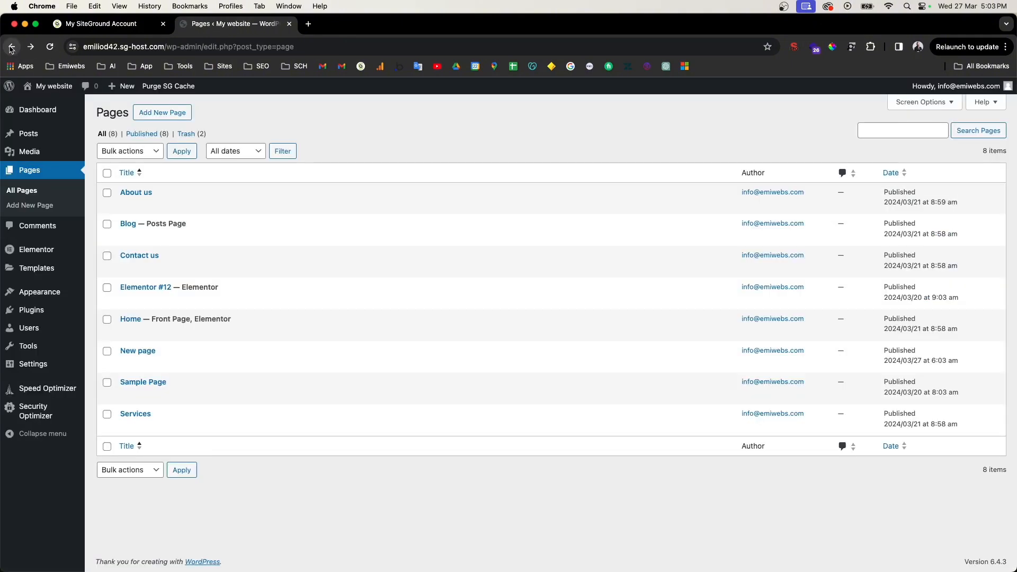
click(48, 228)
mouse_move(37, 137)
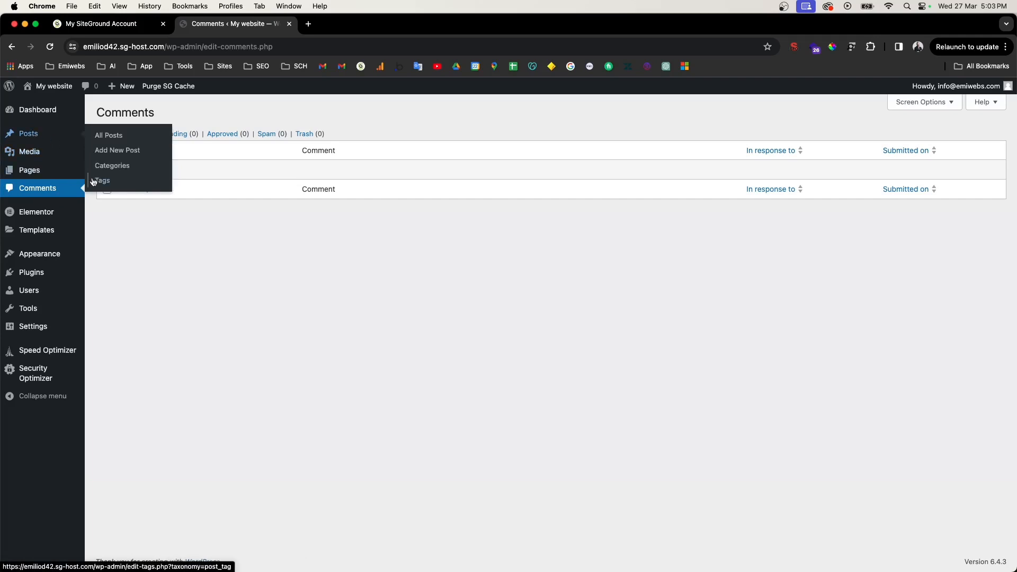
mouse_move(67, 209)
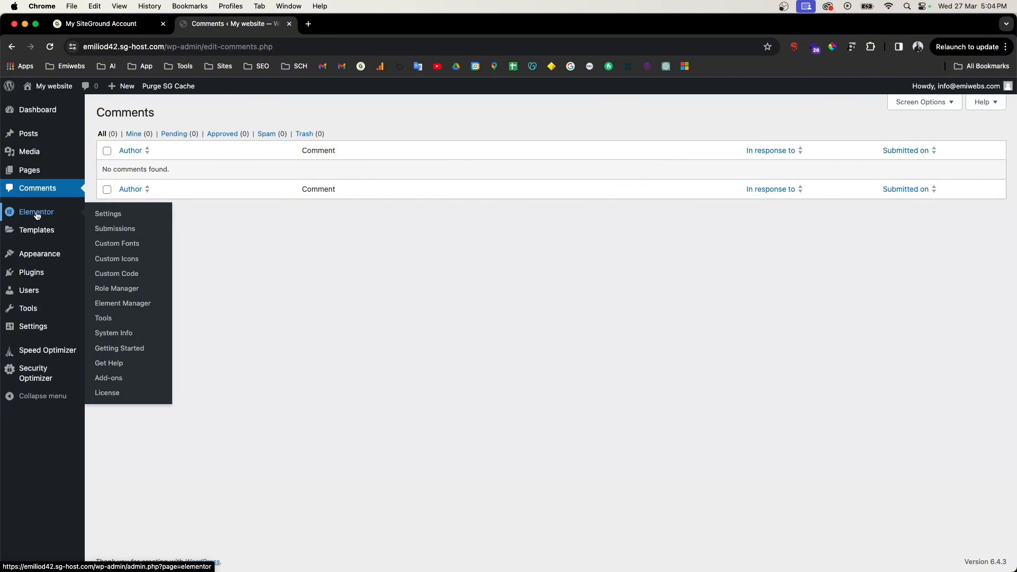
Review the installed plugins, go to adding a new plugin and search the plugin directory for "SEO"
click(44, 278)
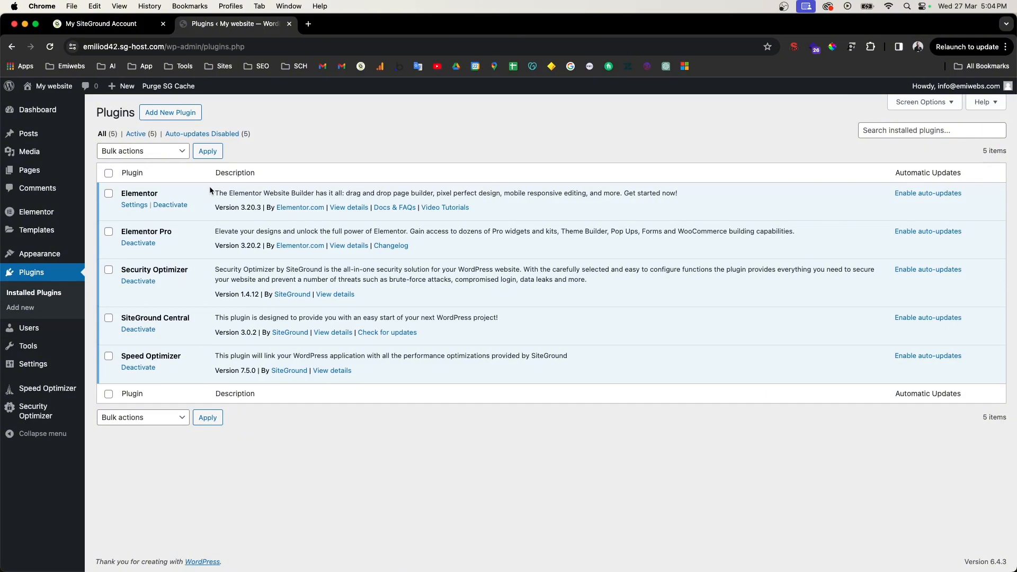
click(185, 116)
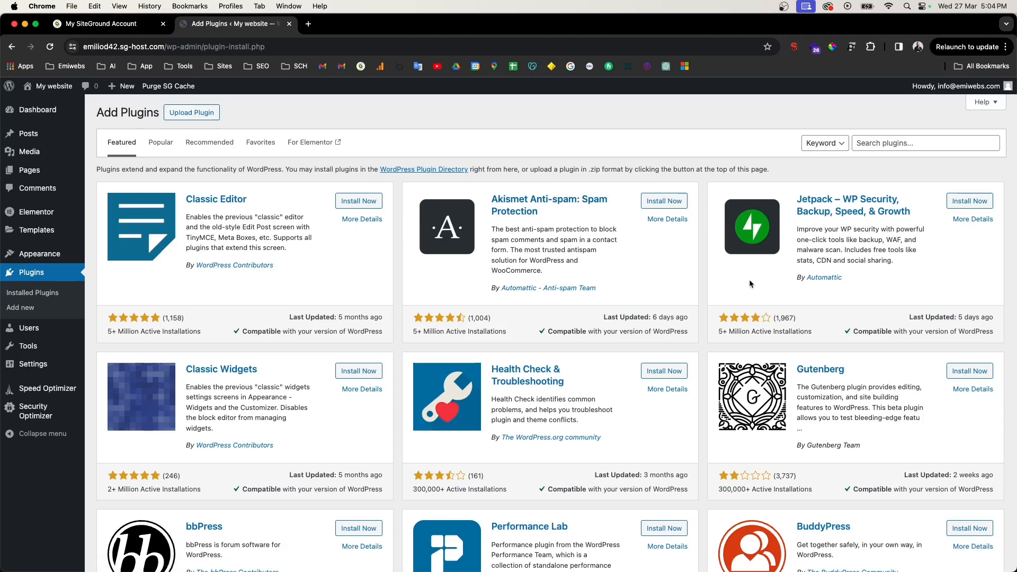
click(868, 144)
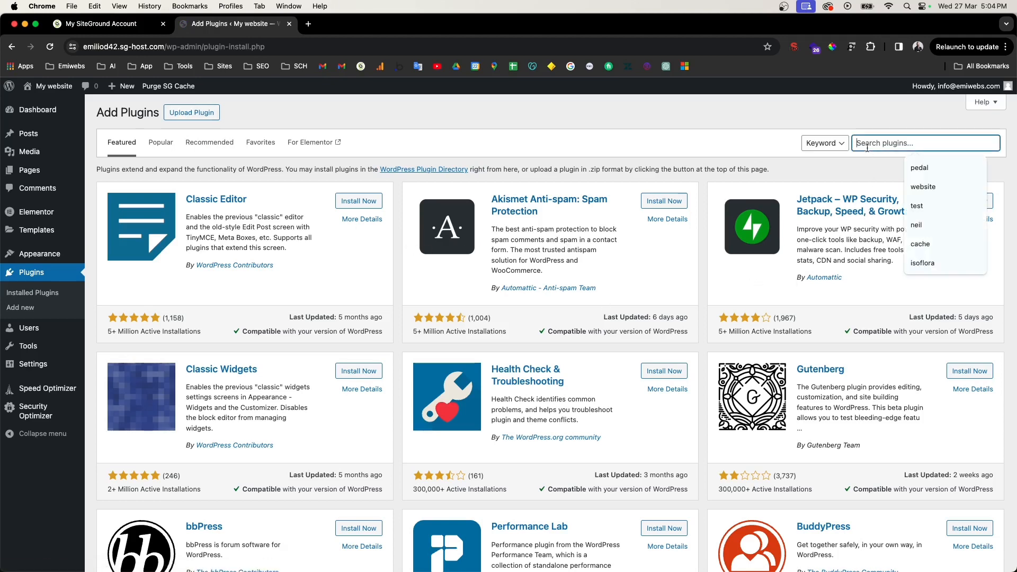
text(SEO)
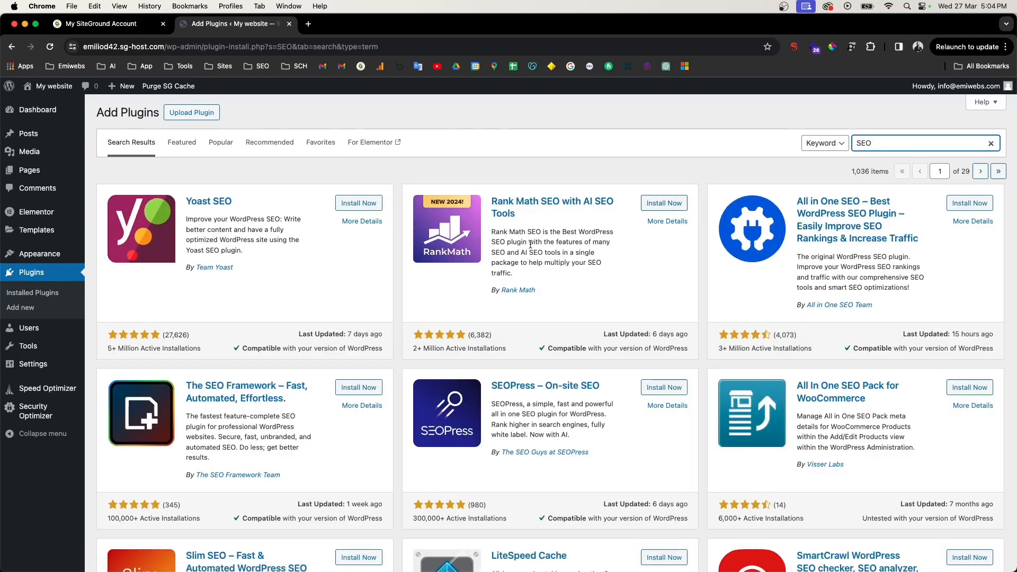
scroll(554, 254, down, 3)
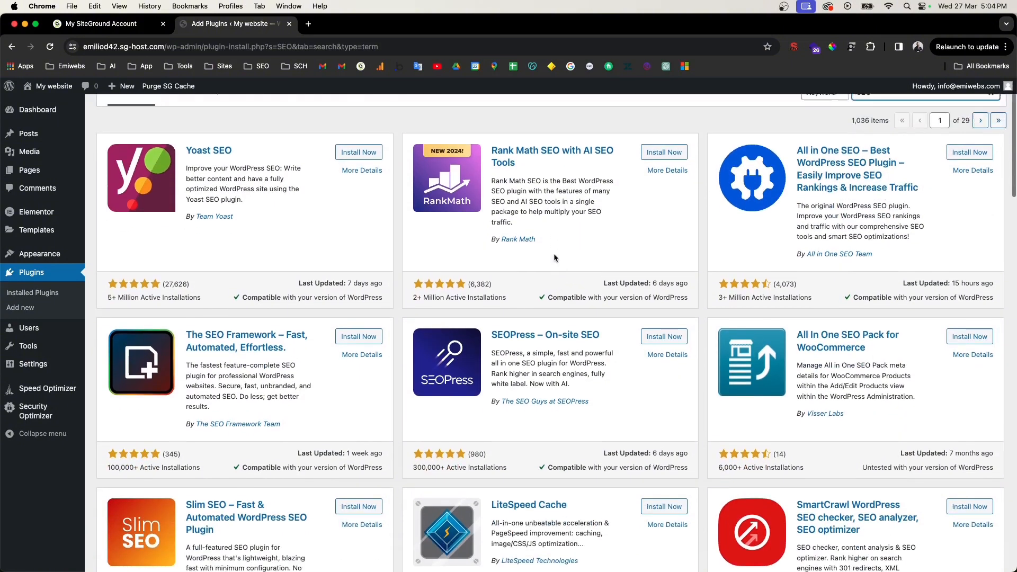
scroll(554, 254, up, 3)
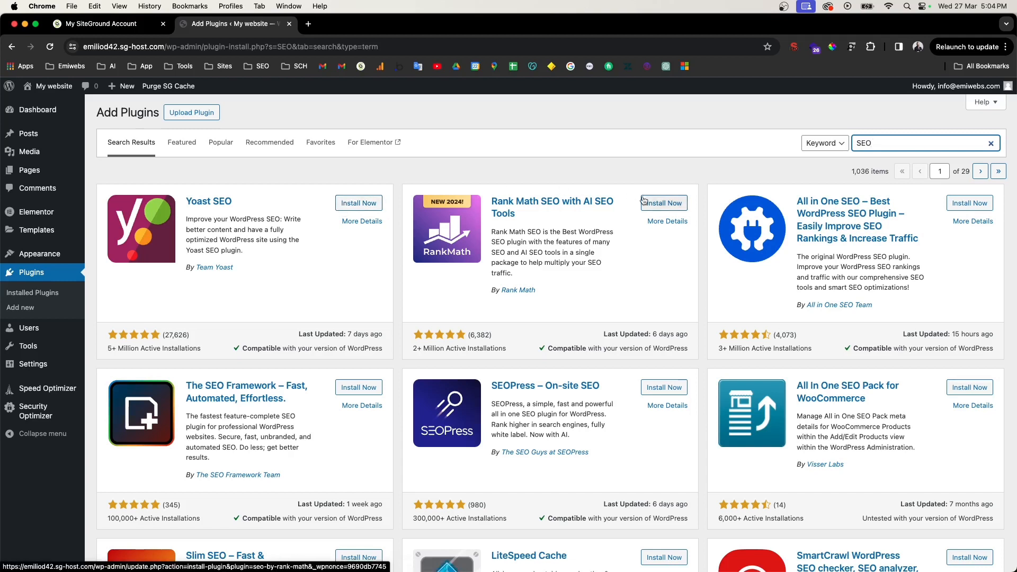
Install and activate the Rank Math SEO with AI SEO Tools plugin, skipping the account connection
click(676, 206)
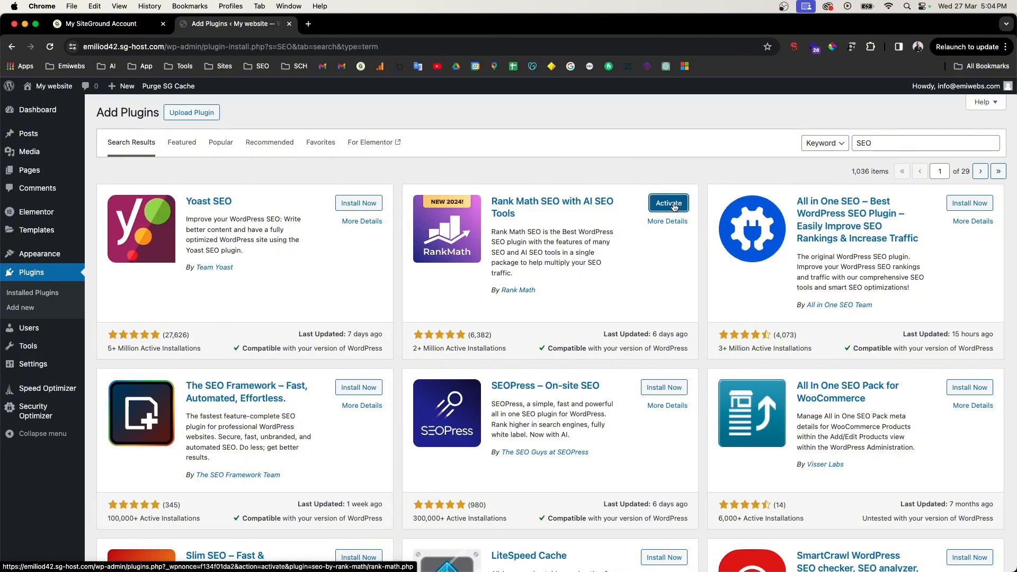
click(675, 207)
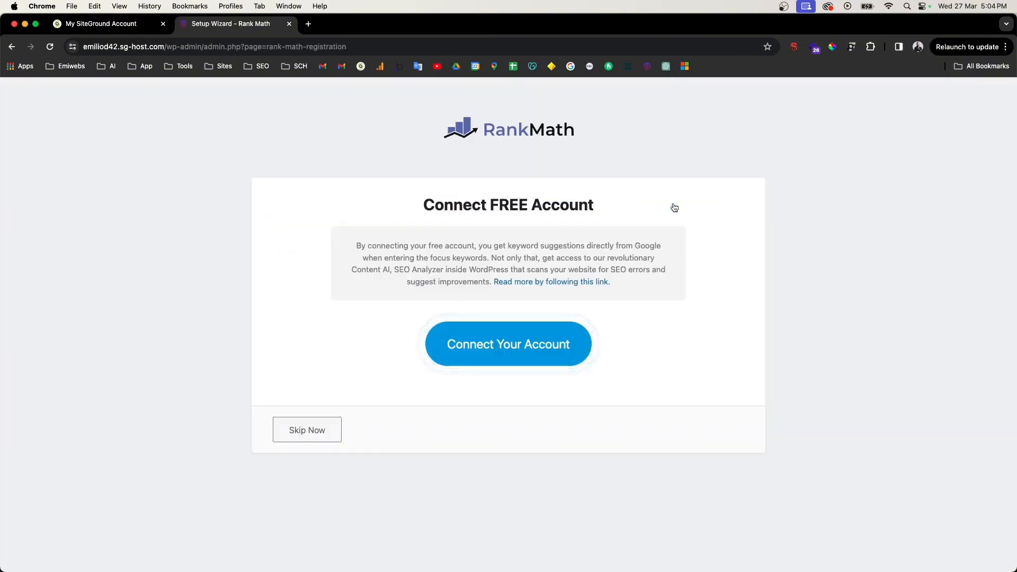
click(335, 432)
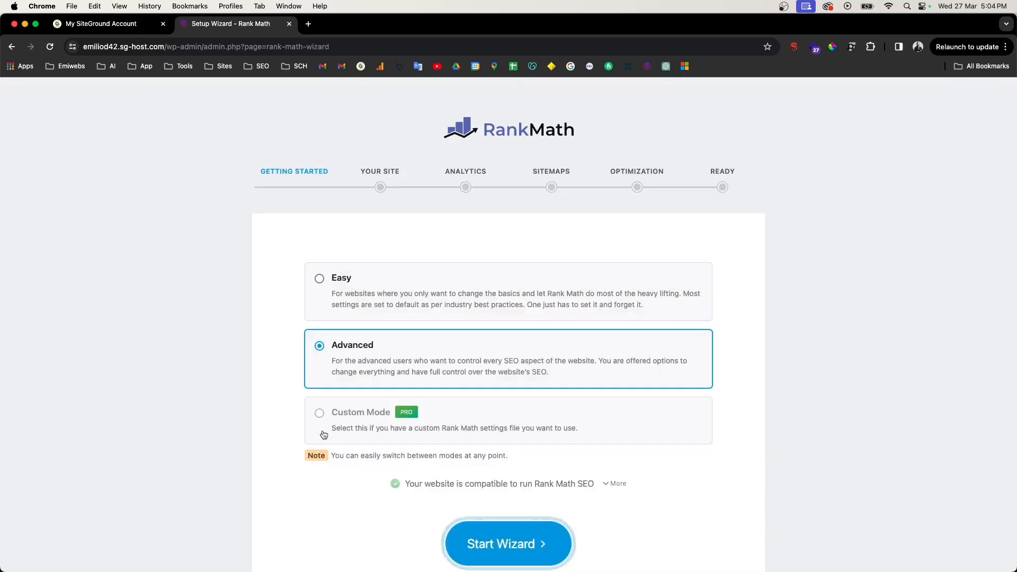
Leave the Rank Math setup wizard, load the site's home page and return to the admin dashboard
click(11, 46)
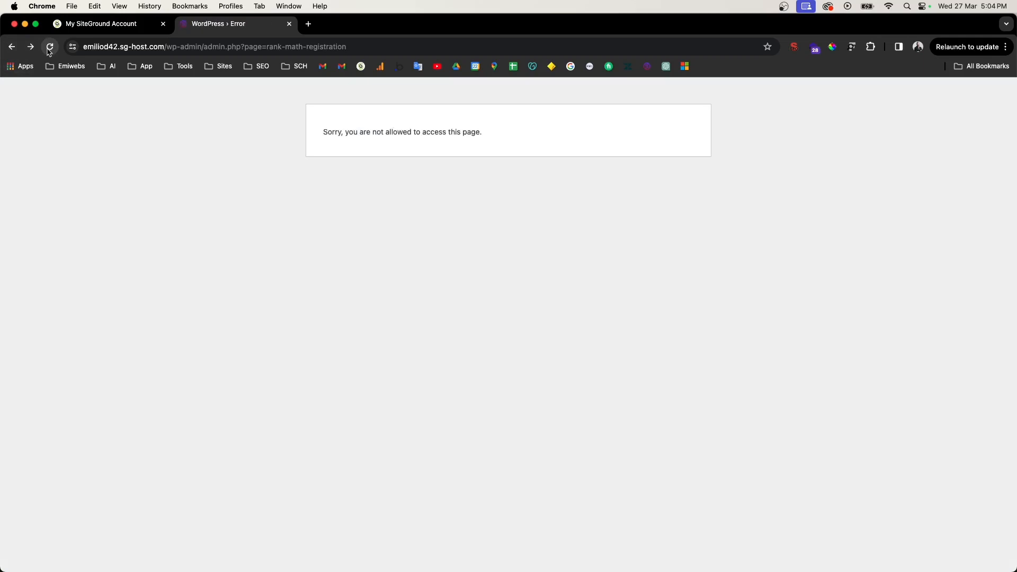
drag(166, 47, 256, 100)
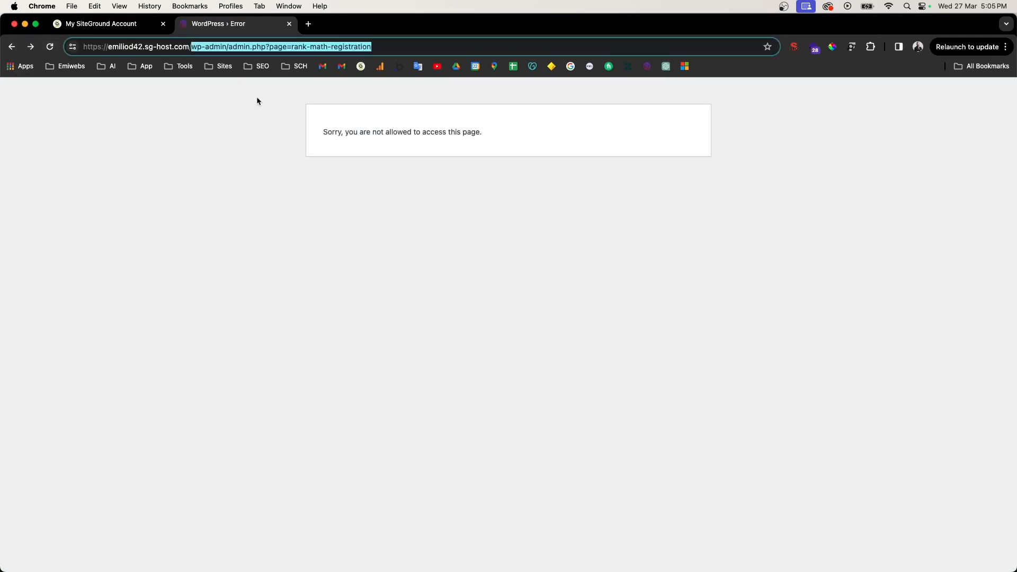
key(BackSpace)
key(Return)
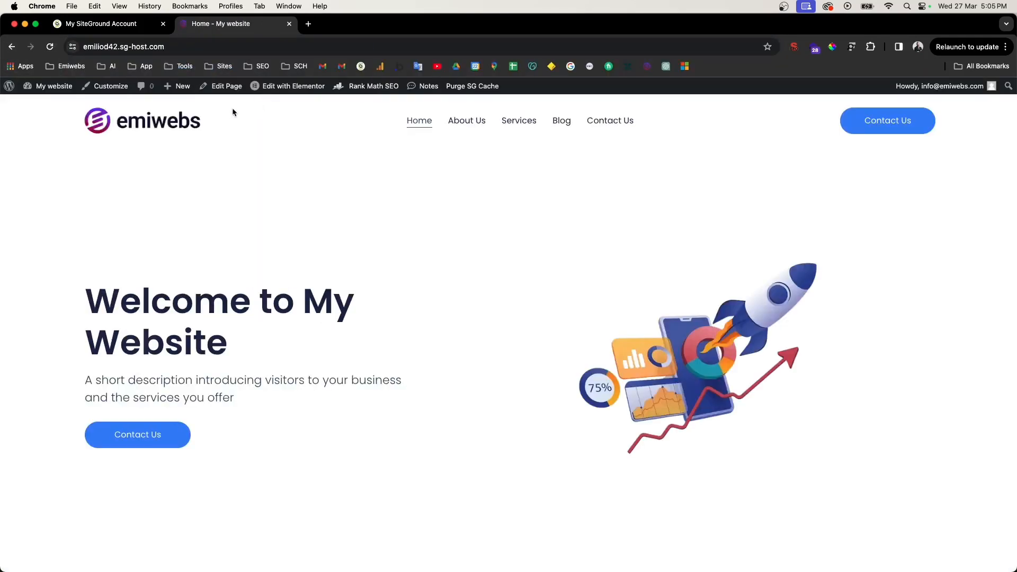
click(51, 86)
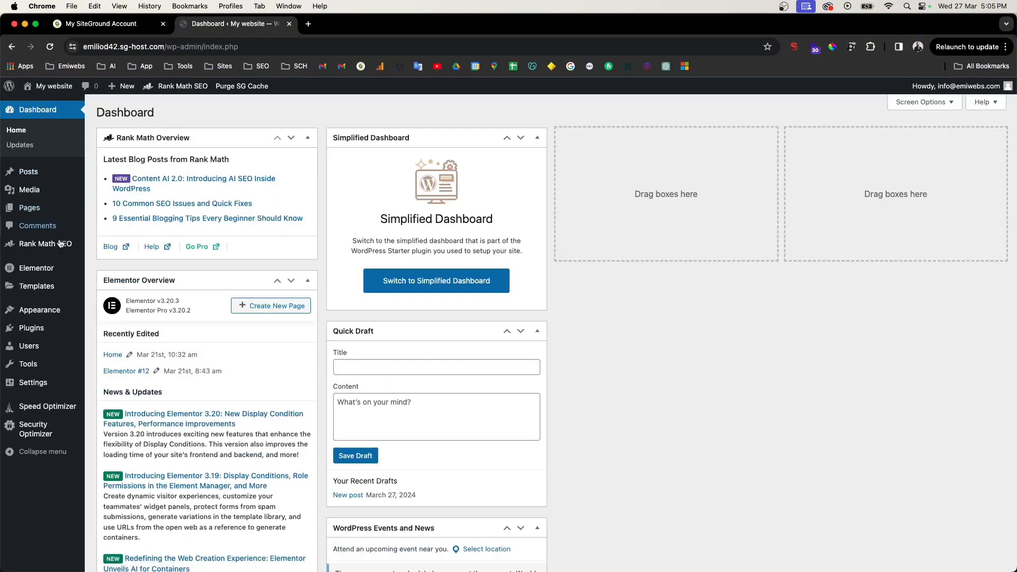
Look over the Rank Math SEO and Appearance options, and examine the installed themes
mouse_move(61, 244)
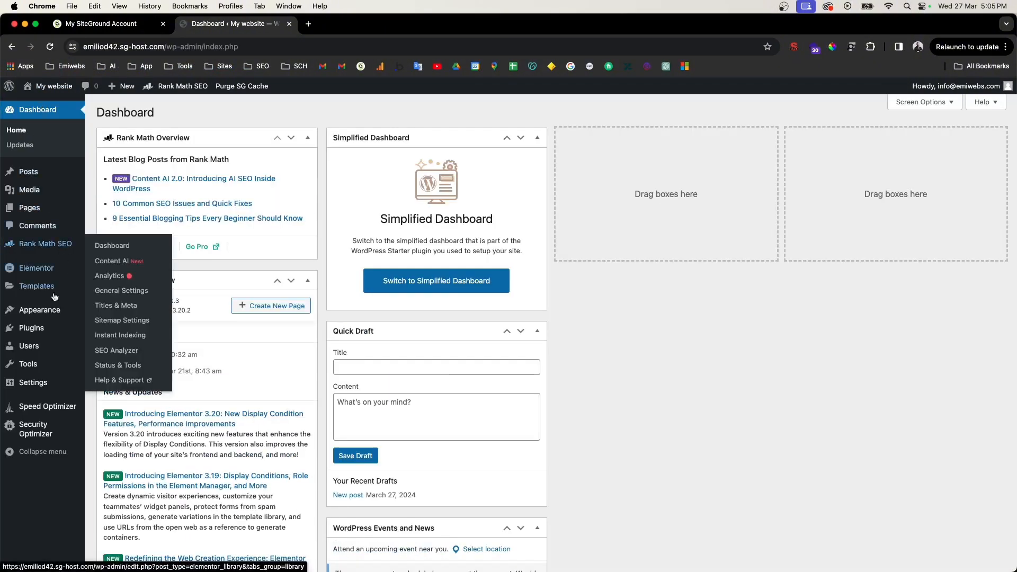
mouse_move(37, 317)
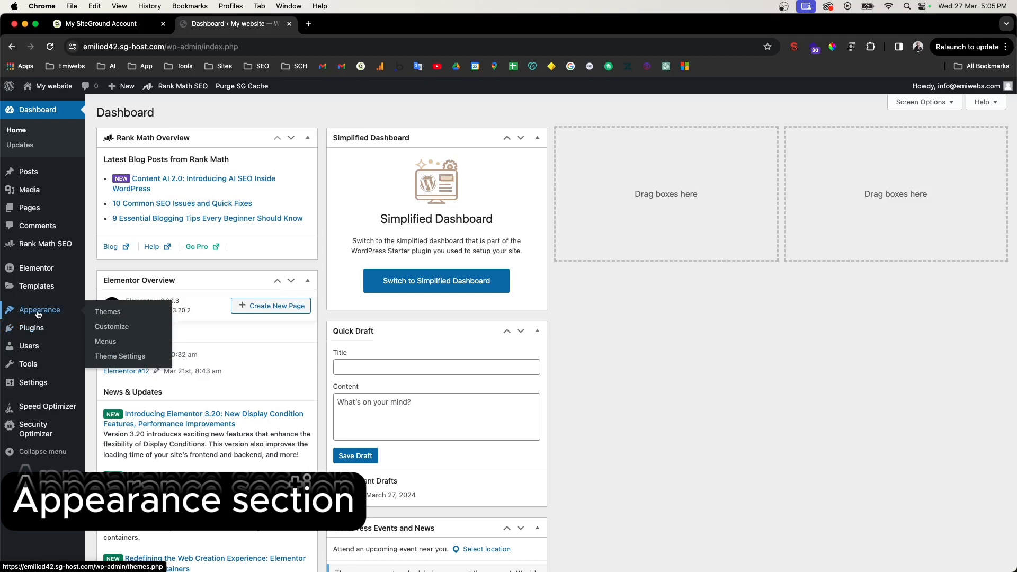
click(126, 316)
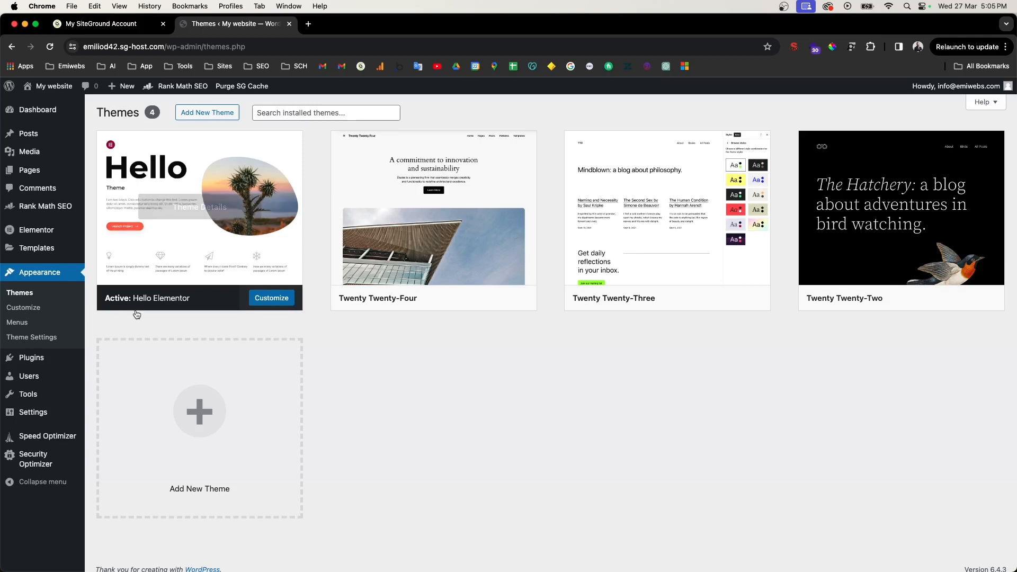
mouse_move(455, 279)
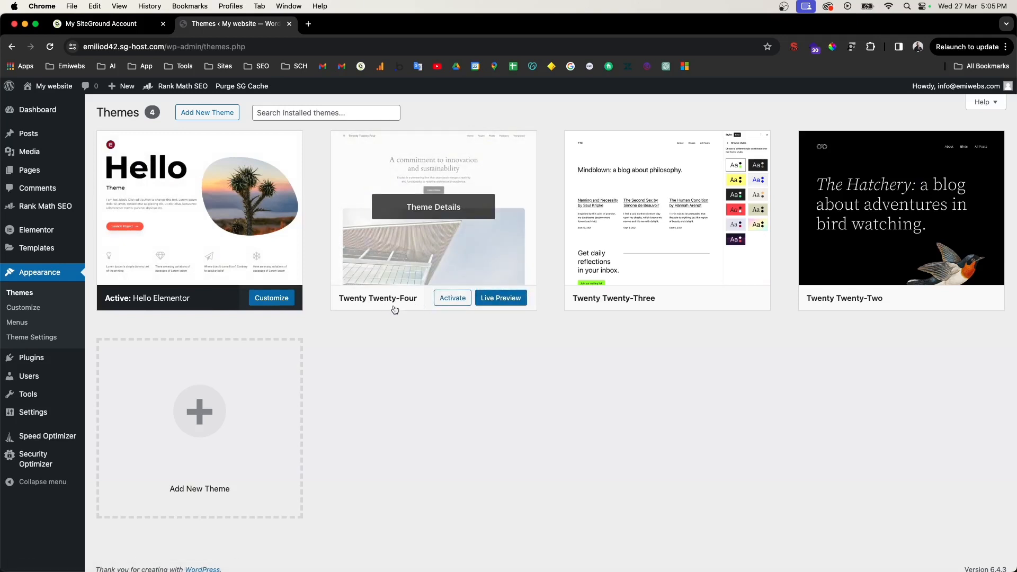
mouse_move(633, 307)
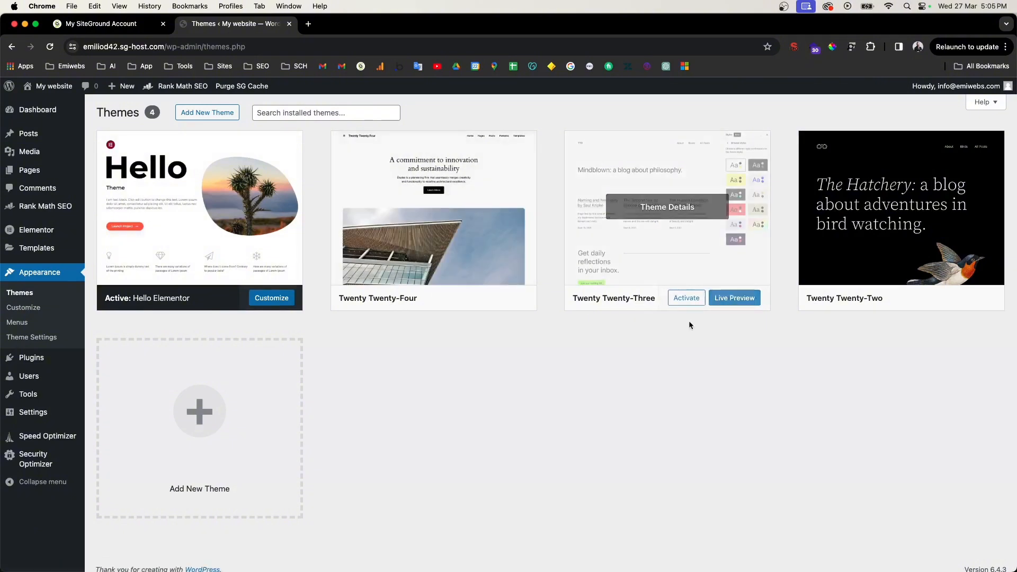
mouse_move(394, 288)
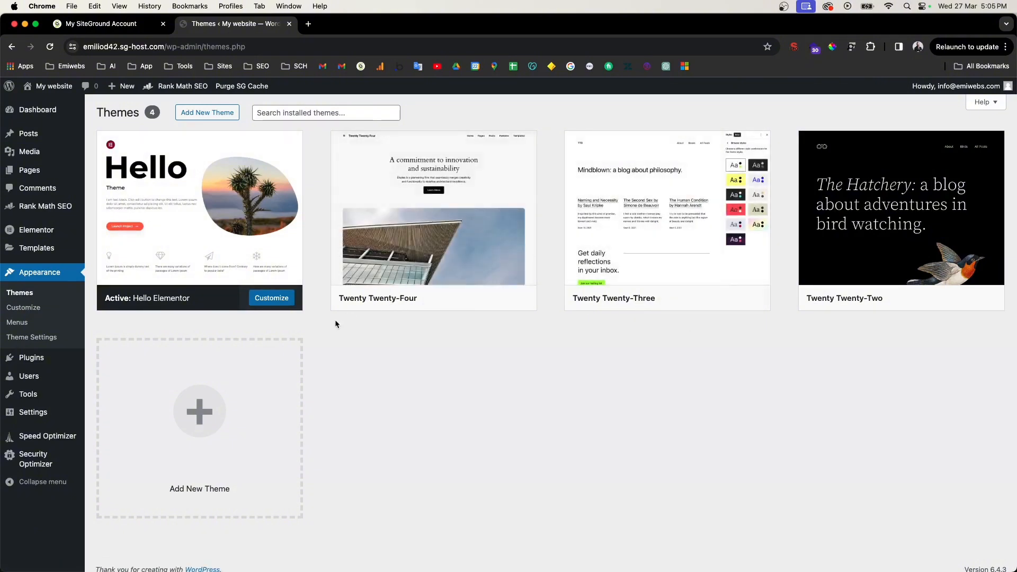
View the Hello Elementor theme's details, start customizing it and check its Menus settings
mouse_move(215, 171)
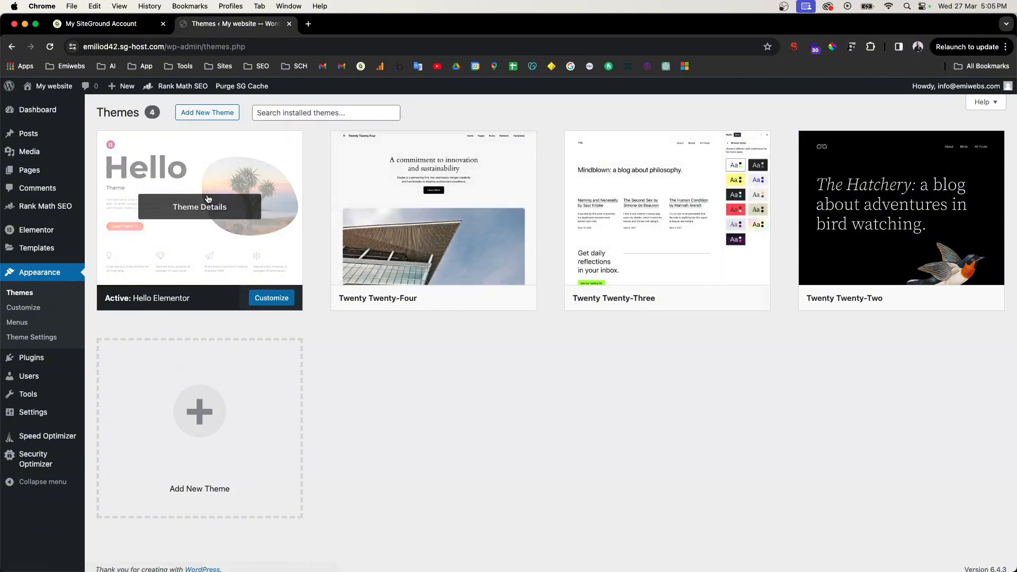
click(213, 169)
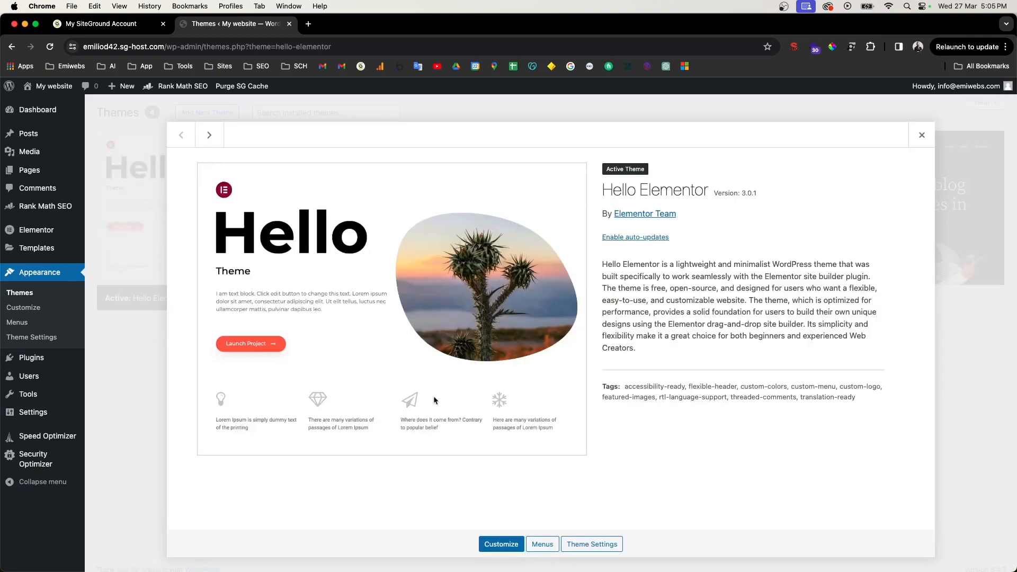
click(510, 548)
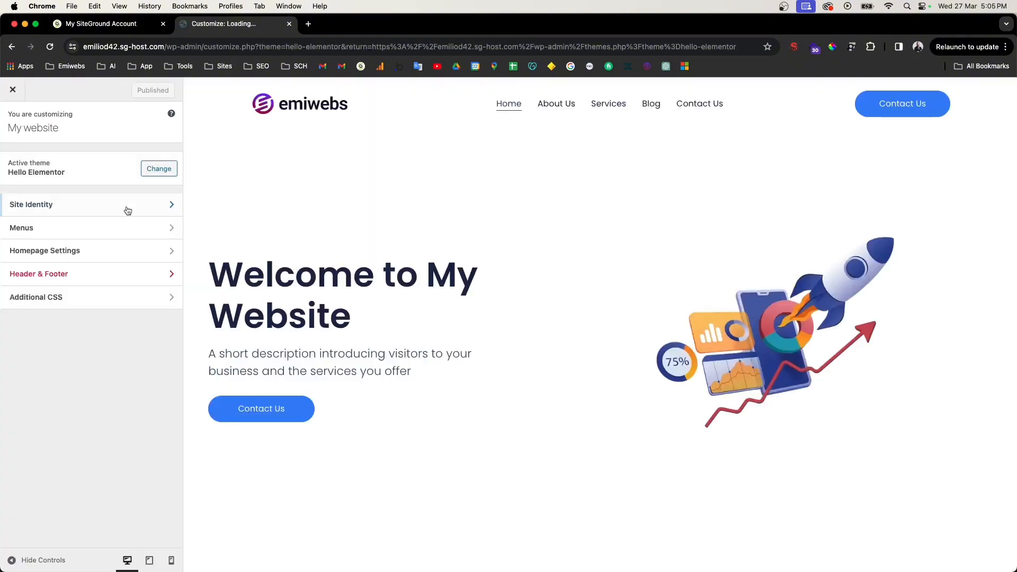
click(105, 234)
mouse_move(8, 141)
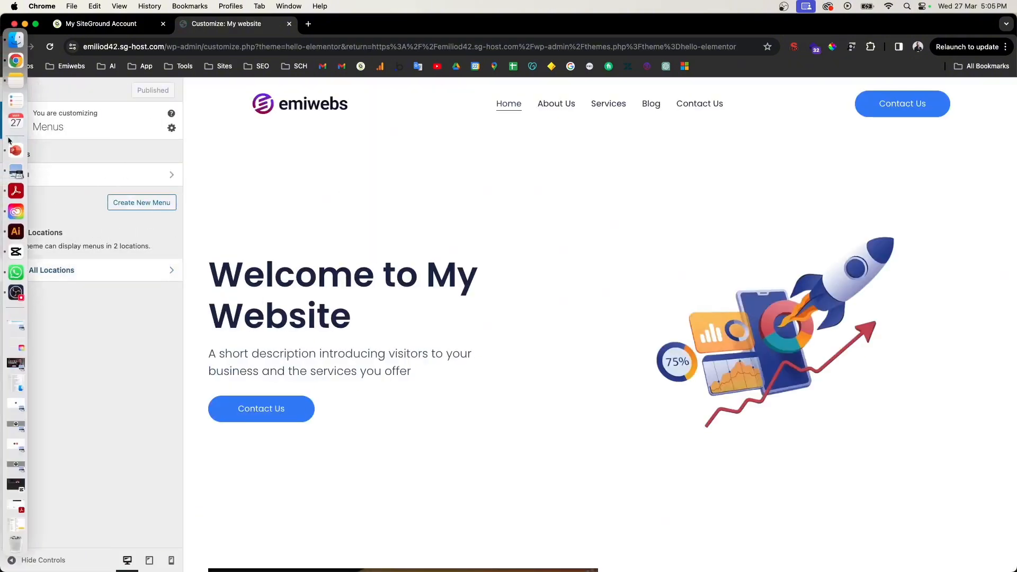
click(14, 121)
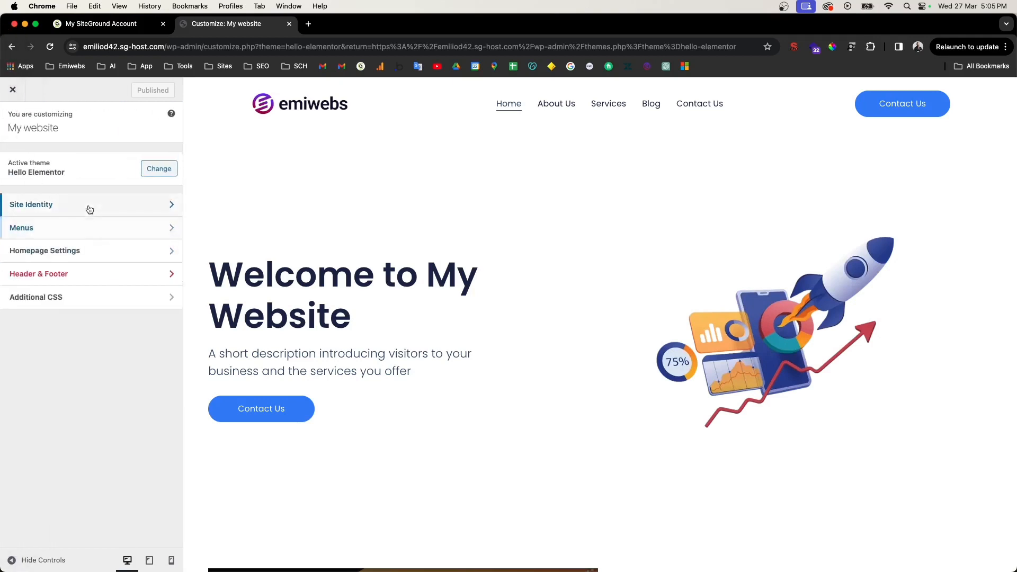
Examine the theme's Site Identity settings, including the logo, site title, tagline and site icon
click(90, 209)
click(8, 118)
click(90, 206)
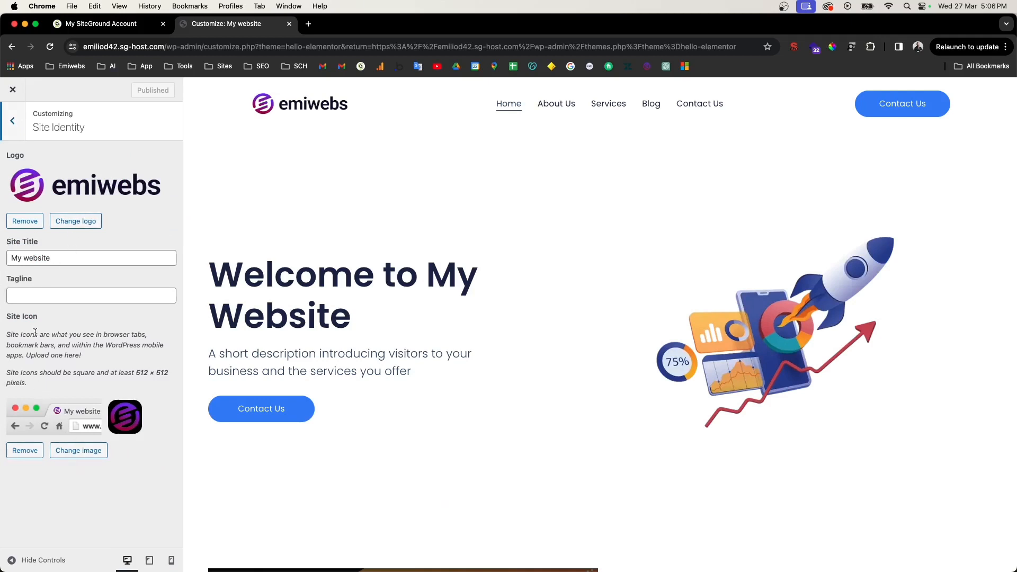
triple_click(9, 317)
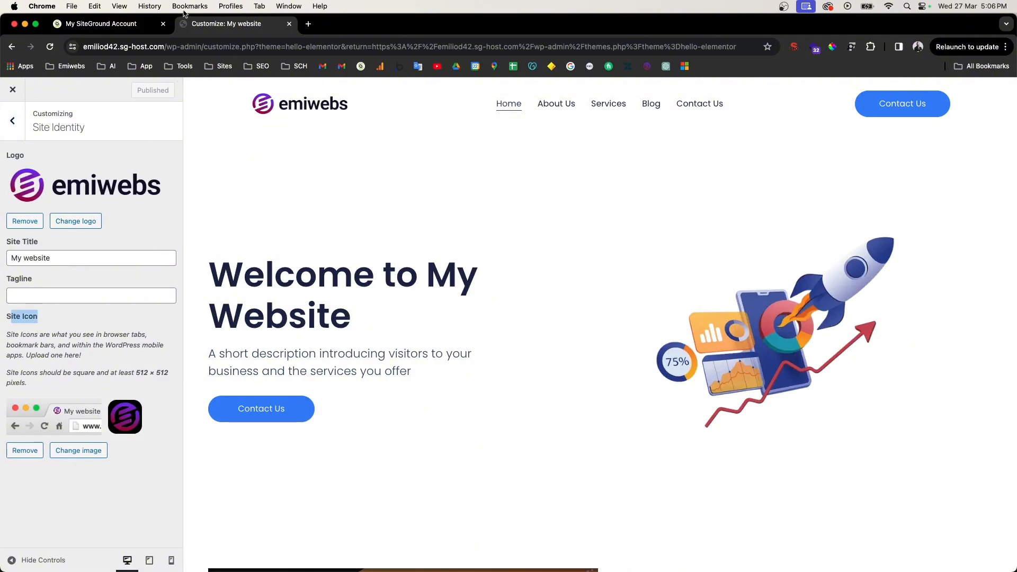
click(12, 122)
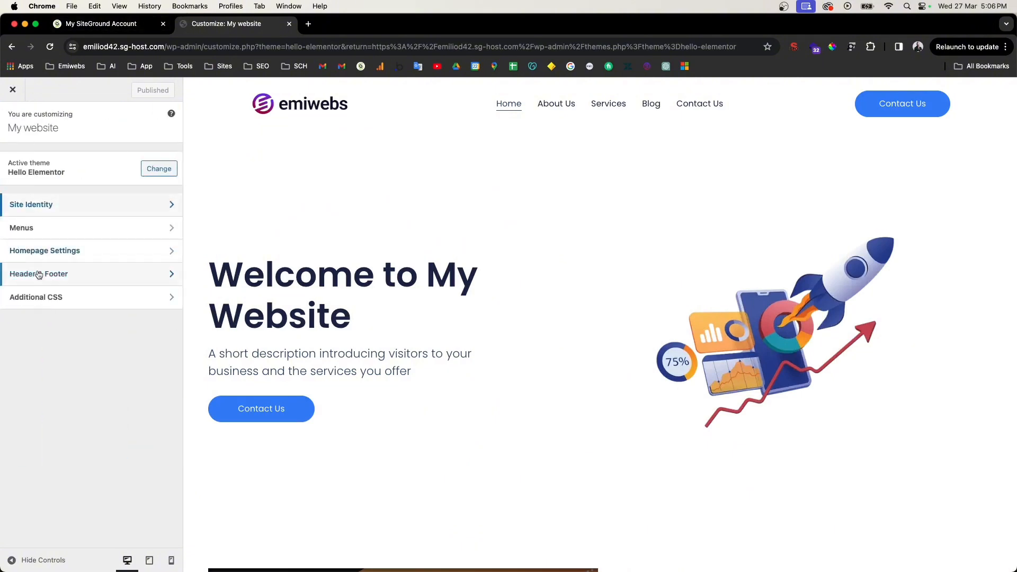
Review the theme's Homepage Settings and look through the whole home page preview
click(37, 260)
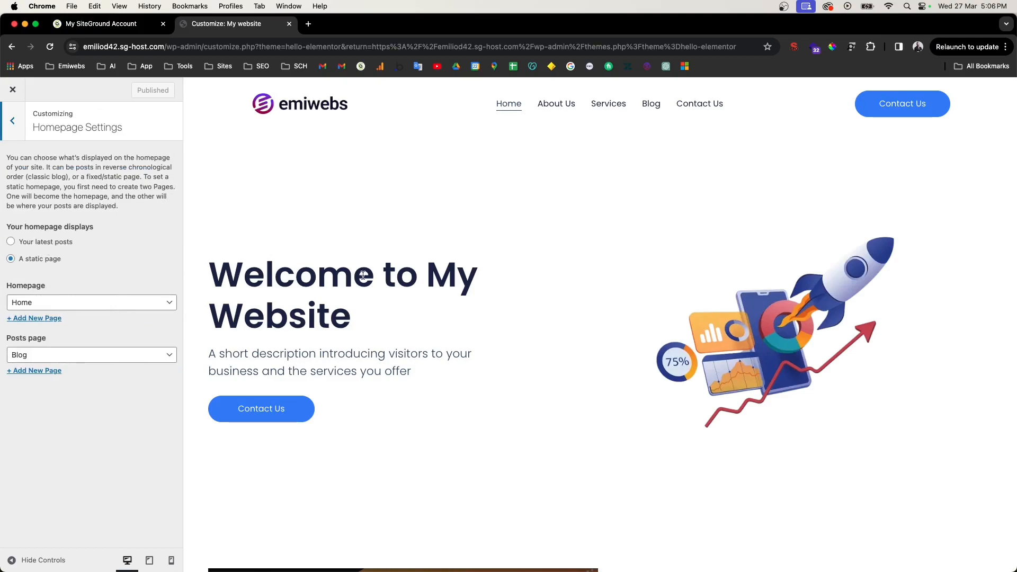
scroll(609, 358, down, 20)
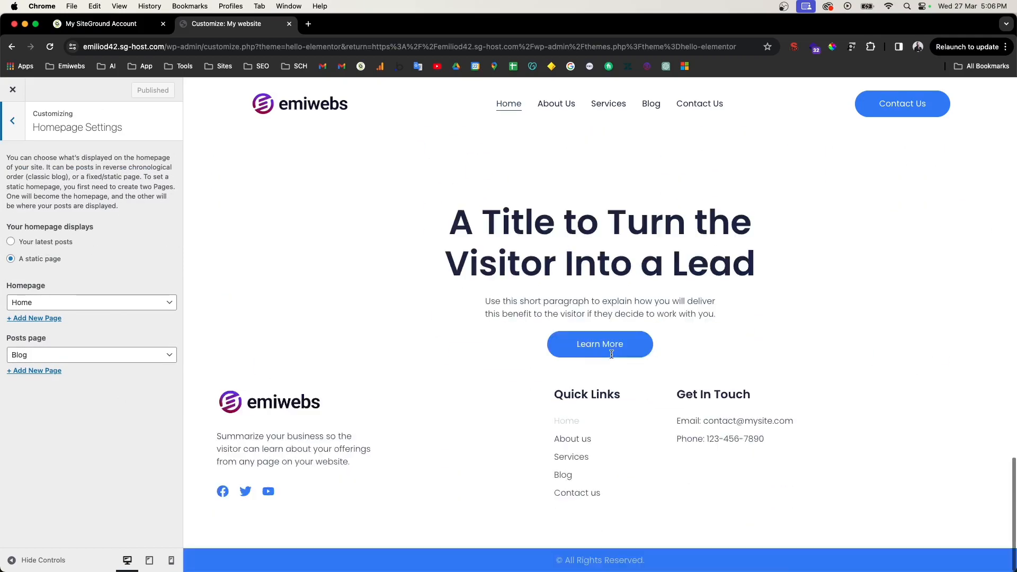
scroll(612, 358, up, 15)
scroll(612, 359, up, 5)
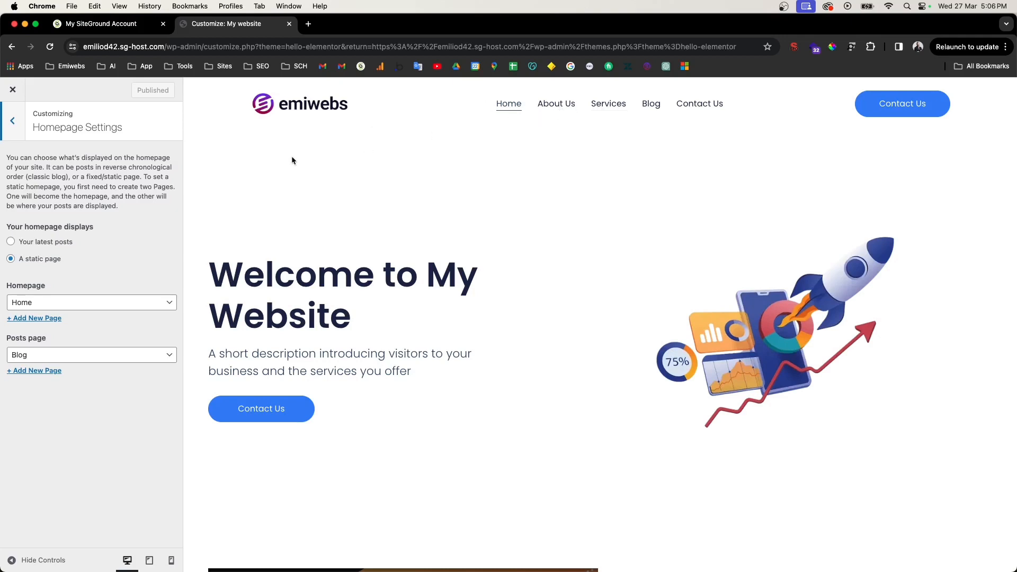
click(20, 122)
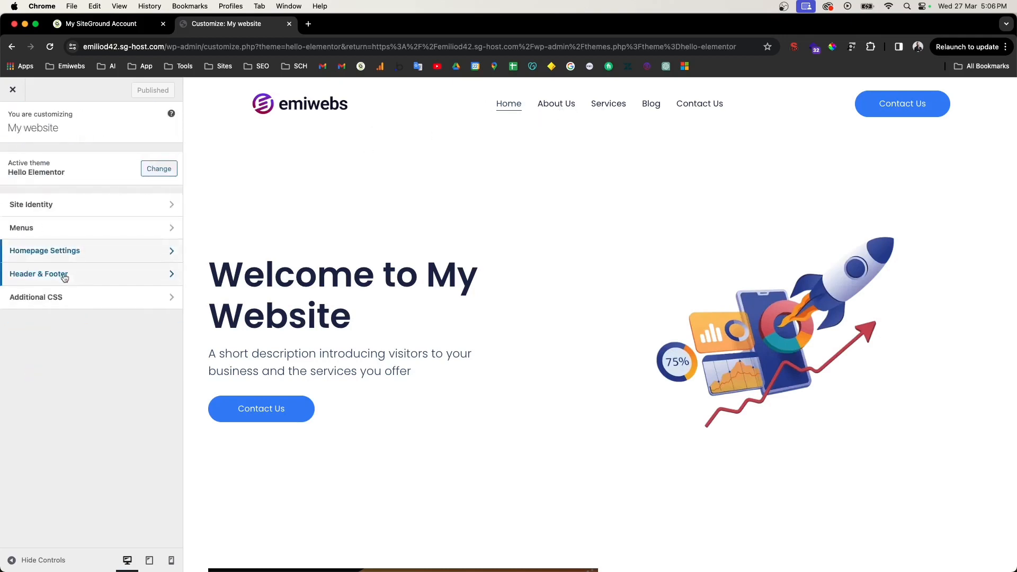
Look at the Additional CSS section, then leave the customizer and return to the installed themes list
click(79, 300)
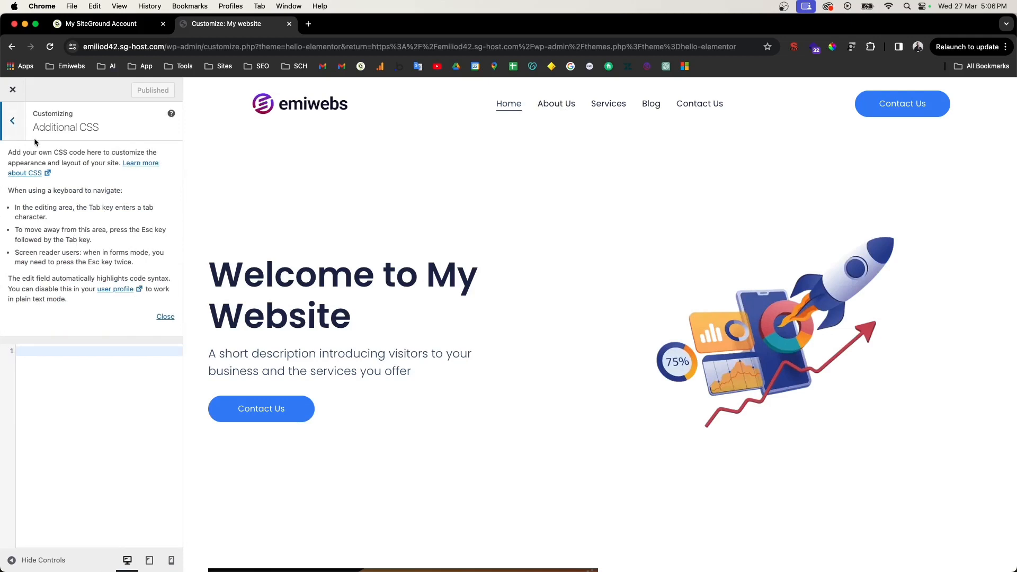
click(12, 120)
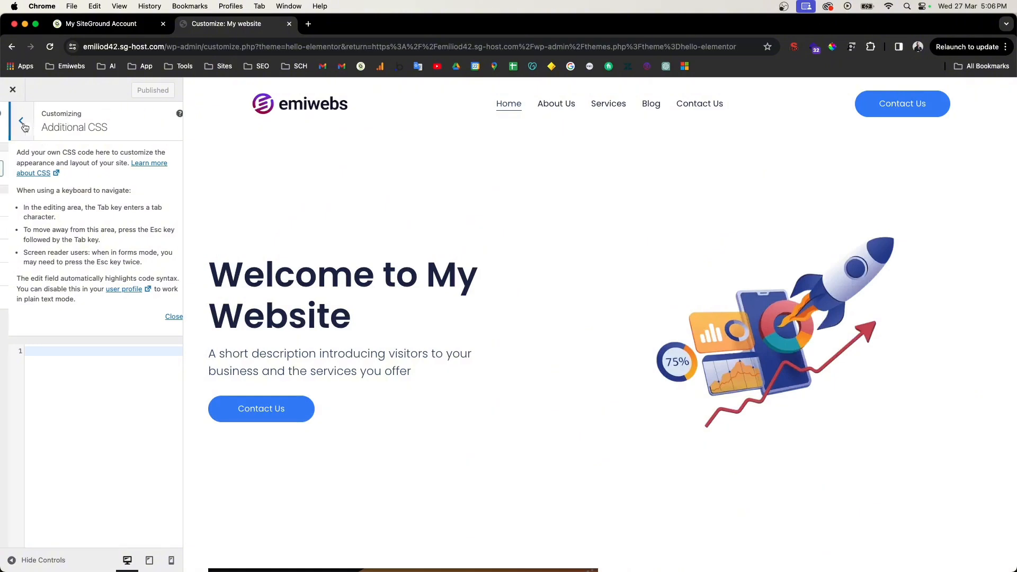
click(13, 90)
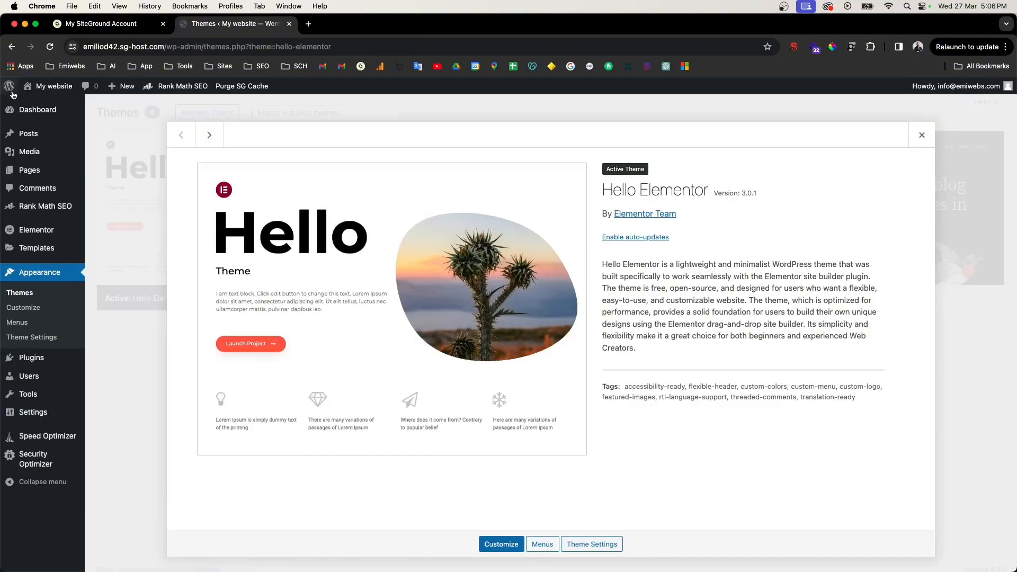
click(922, 135)
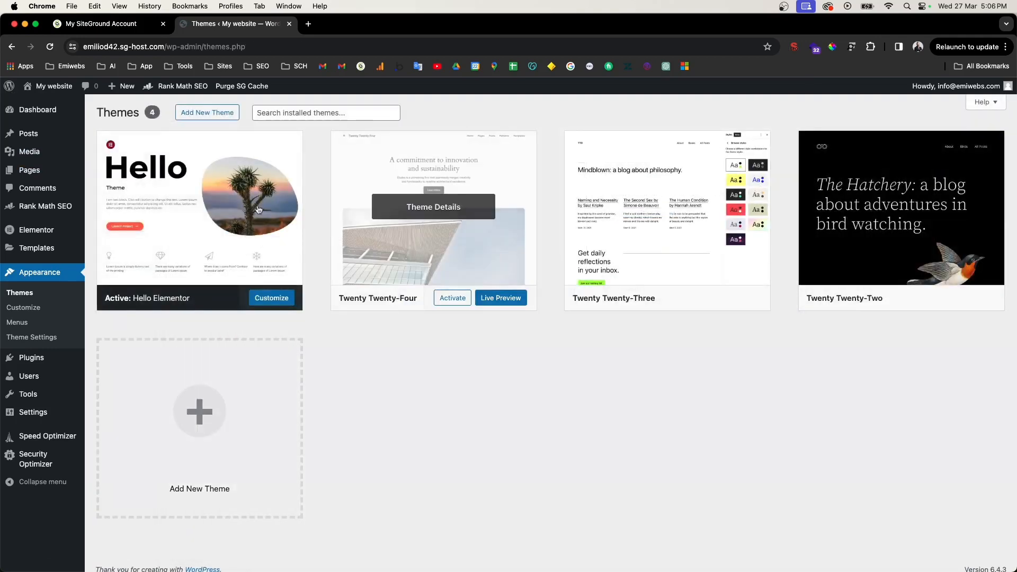
click(36, 309)
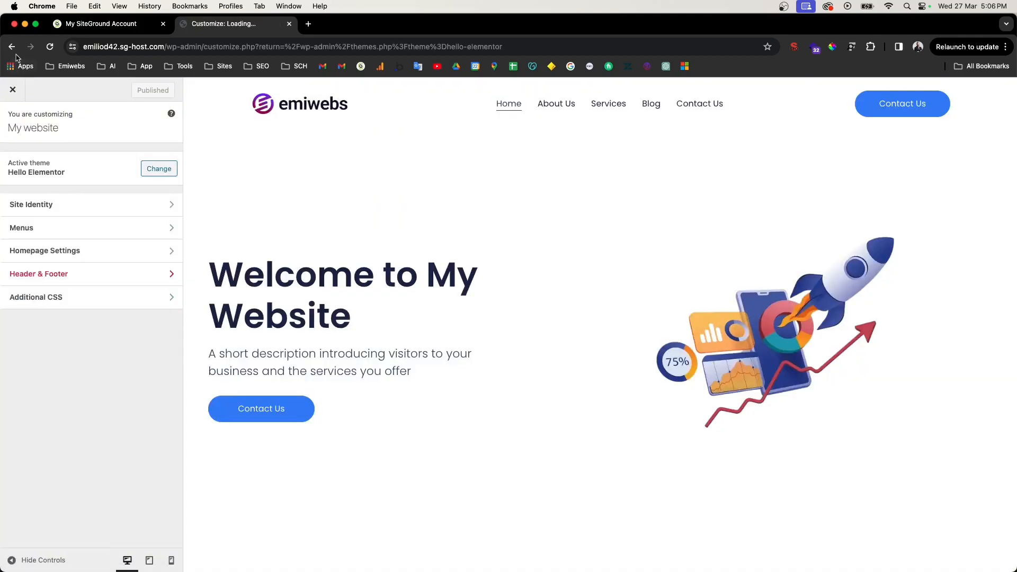
click(11, 47)
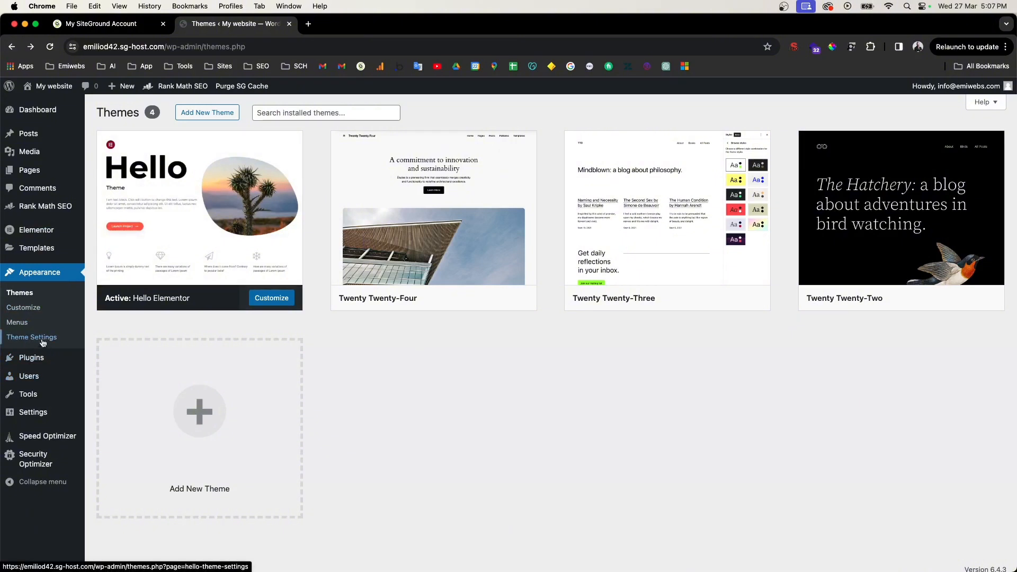
Review the installed plugins, including Rank Math SEO, and look at the page for adding new plugins
mouse_move(34, 360)
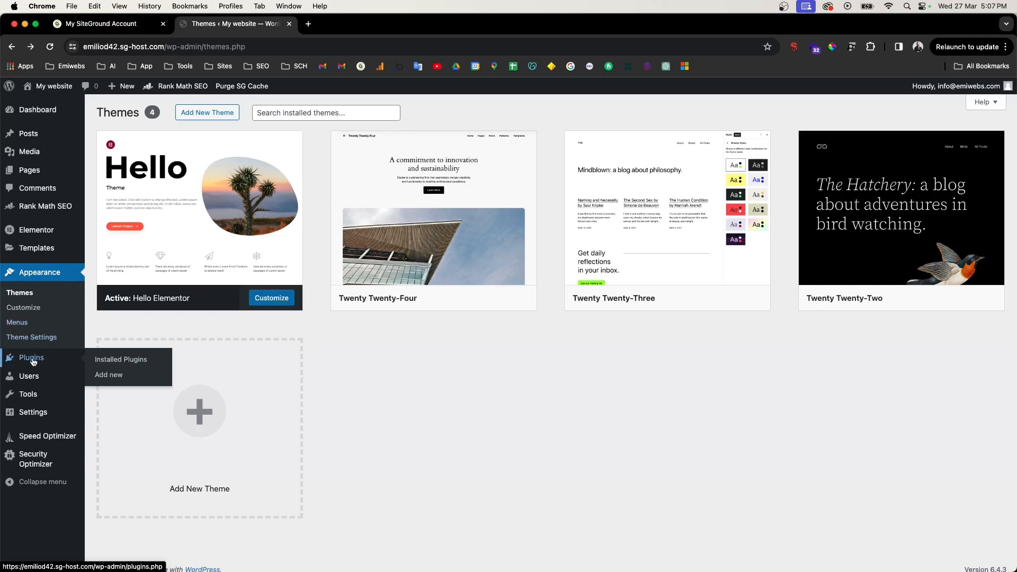
click(141, 361)
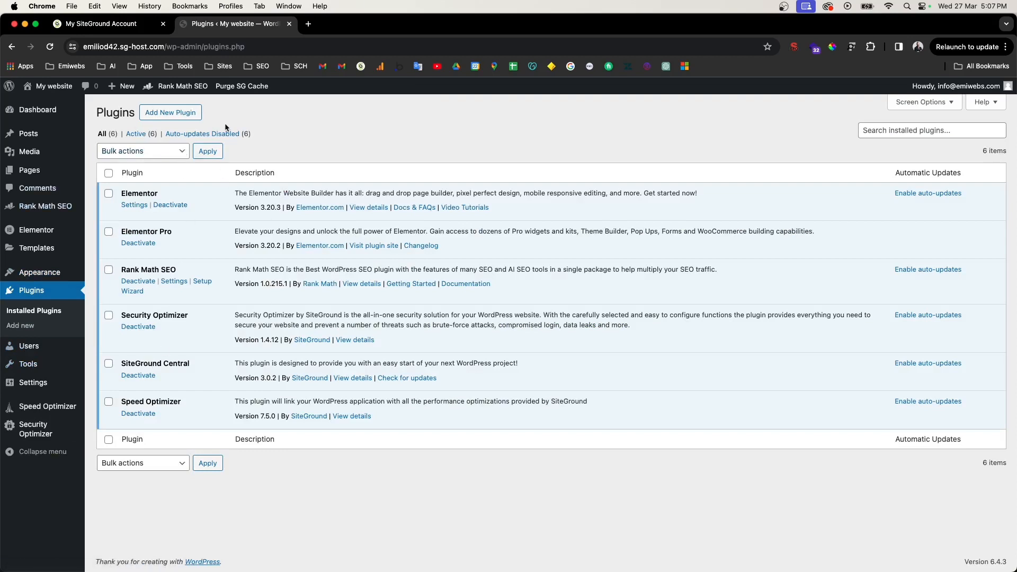
drag(125, 269, 177, 271)
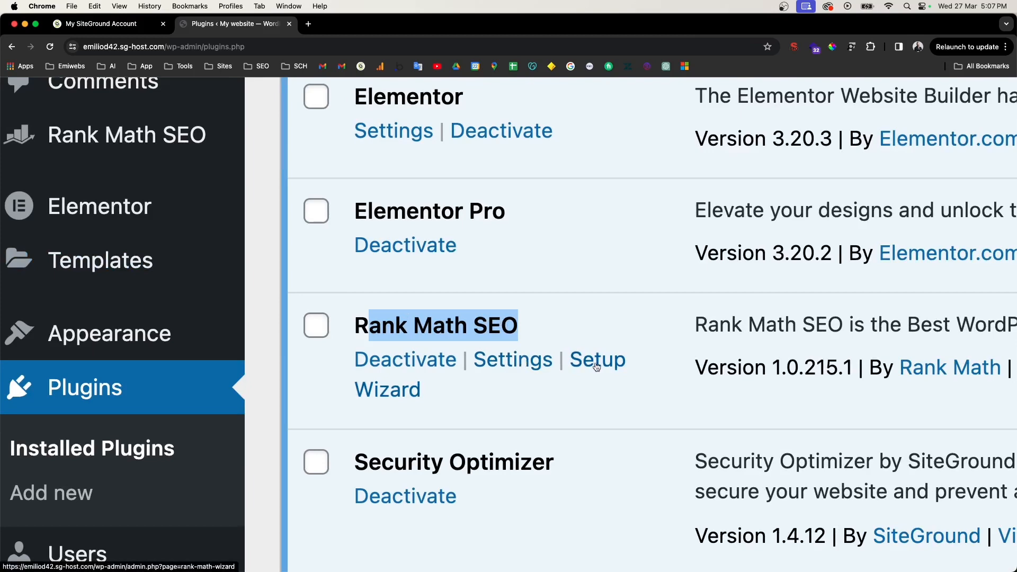
scroll(597, 365, down, 5)
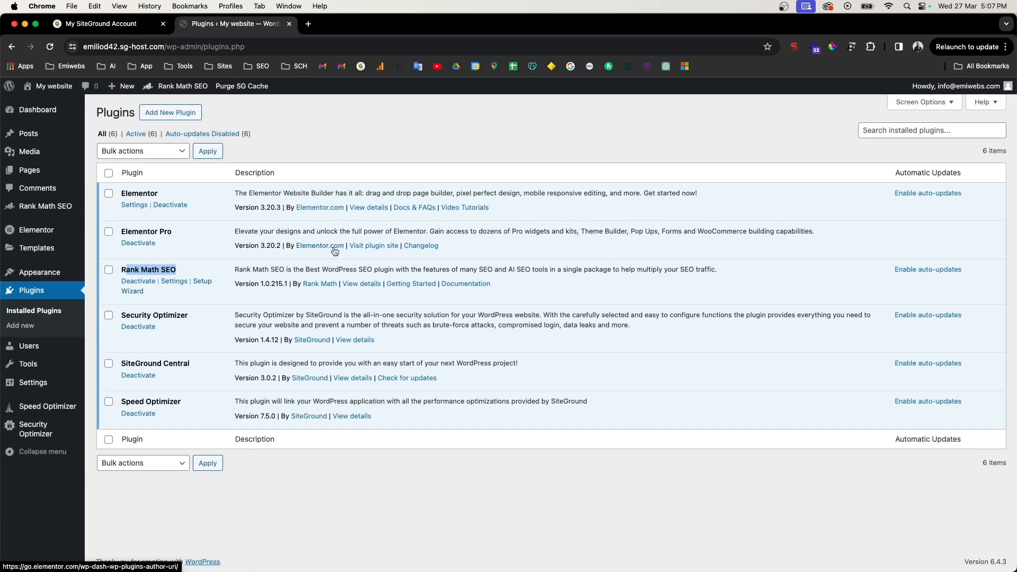
click(172, 118)
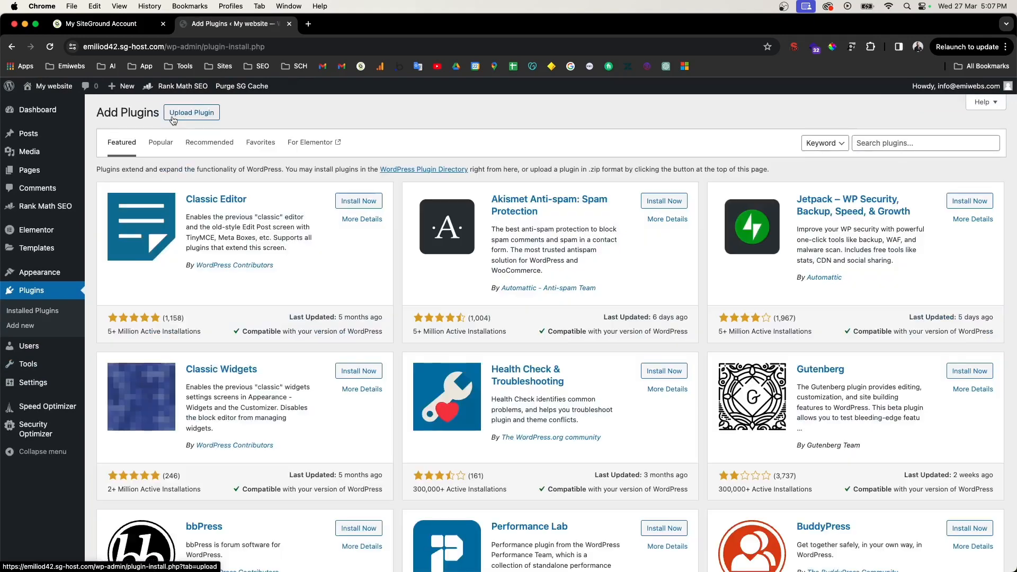
click(32, 312)
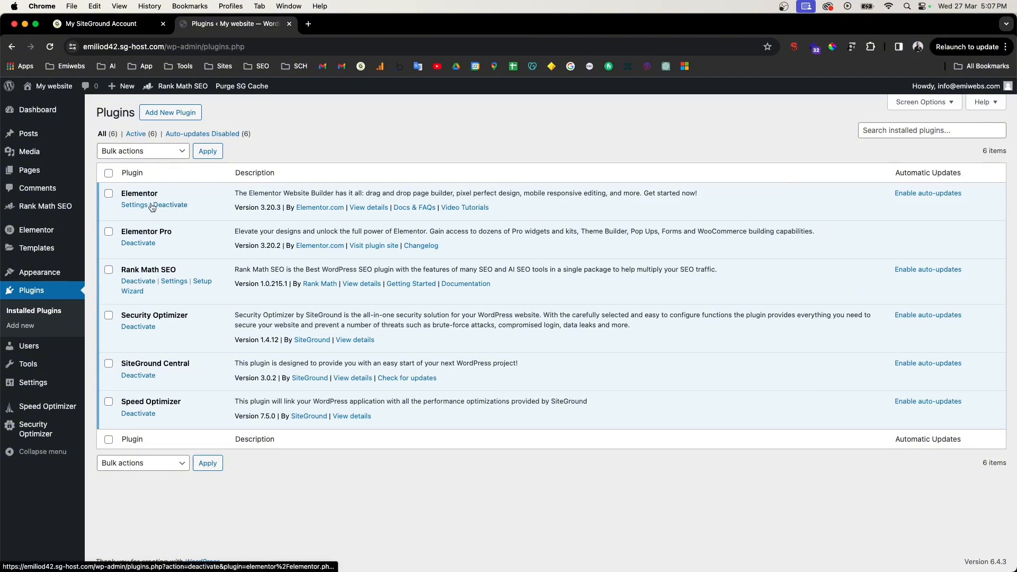
Examine the site's user list and the fields of the form for adding a new user
click(35, 351)
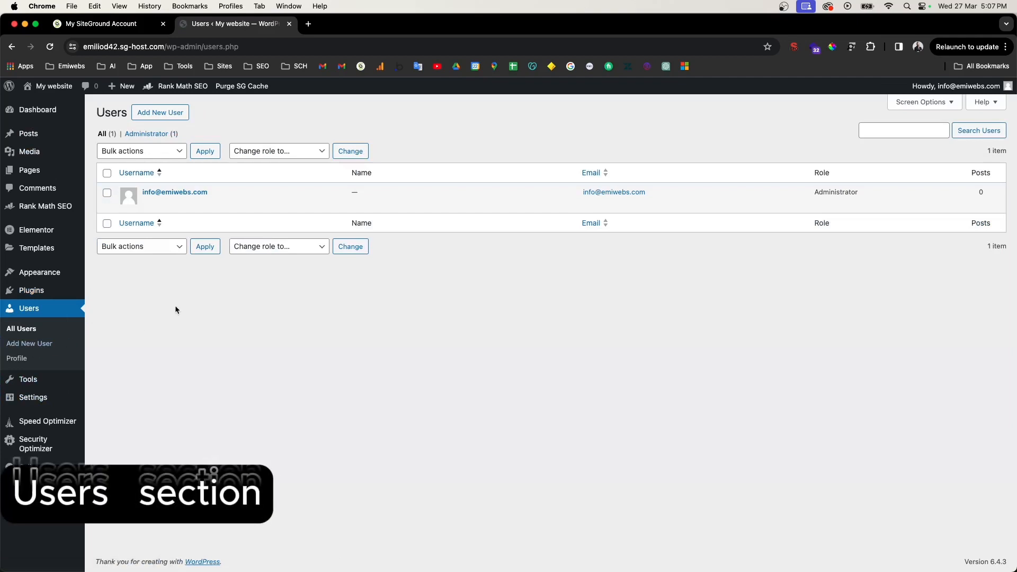
mouse_move(186, 196)
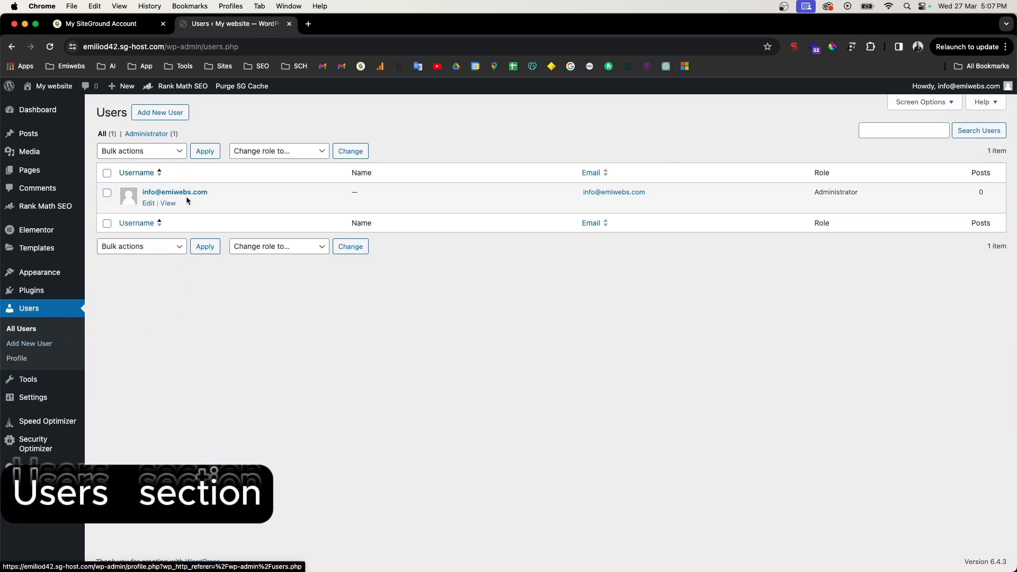
click(168, 119)
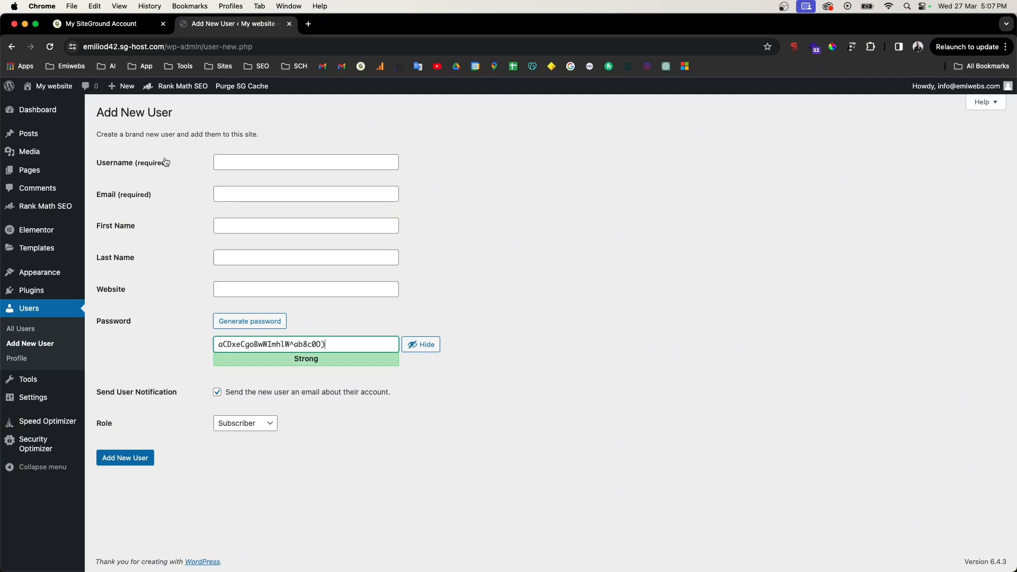
drag(122, 112, 184, 115)
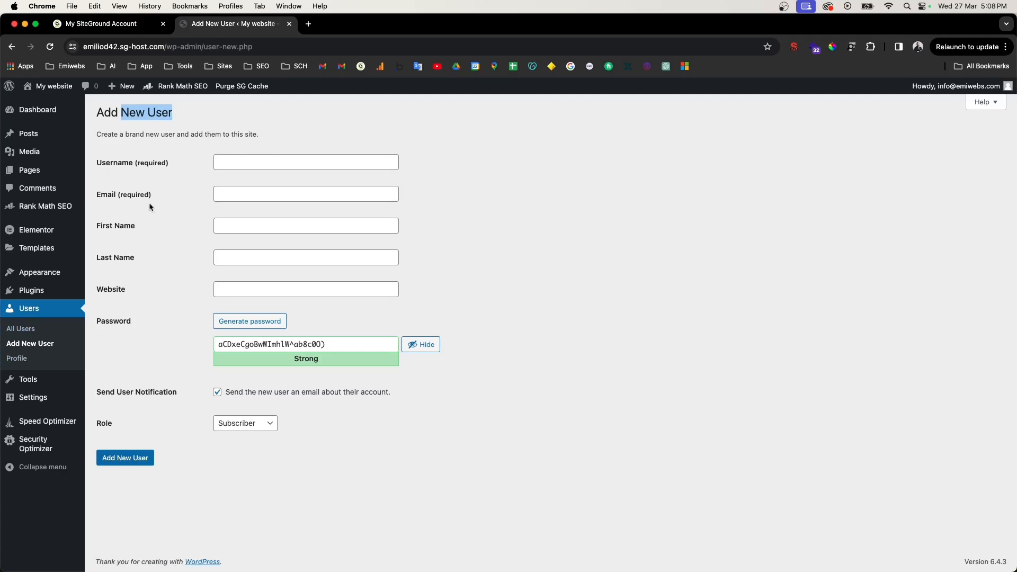
click(258, 195)
click(163, 249)
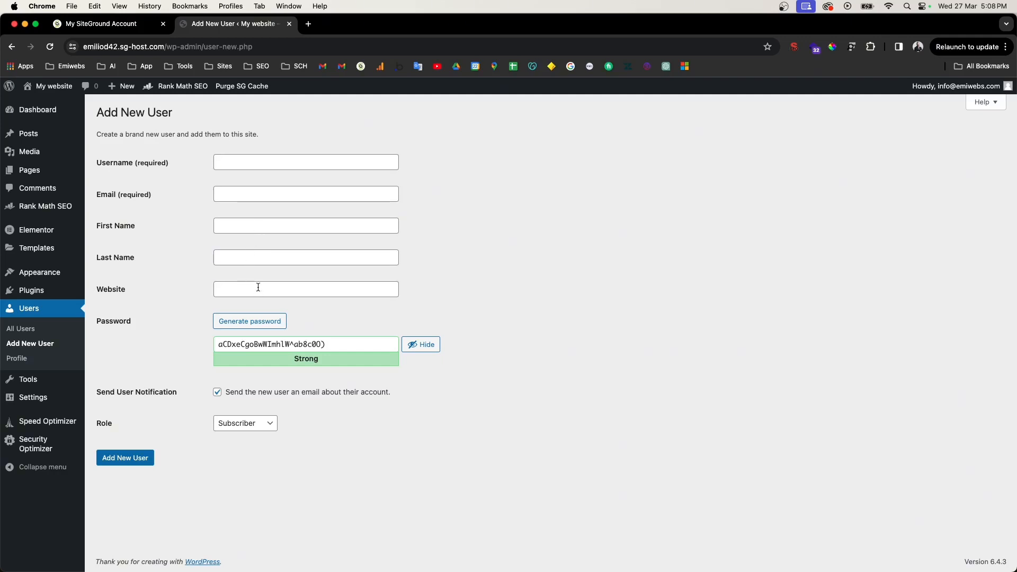
Look through the current user's profile settings and return to the list of all users
click(29, 365)
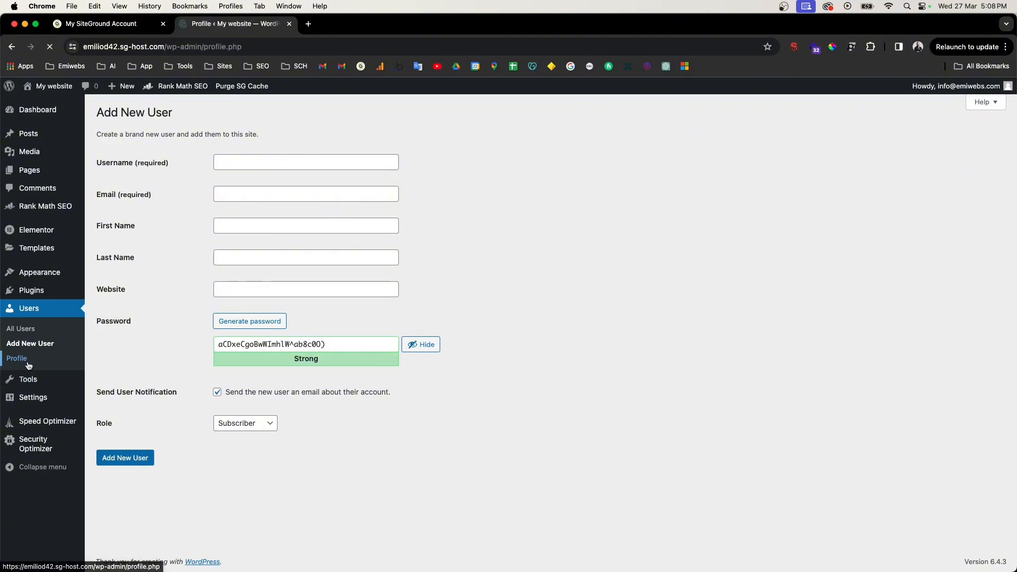
scroll(148, 309, down, 2)
scroll(148, 309, down, 20)
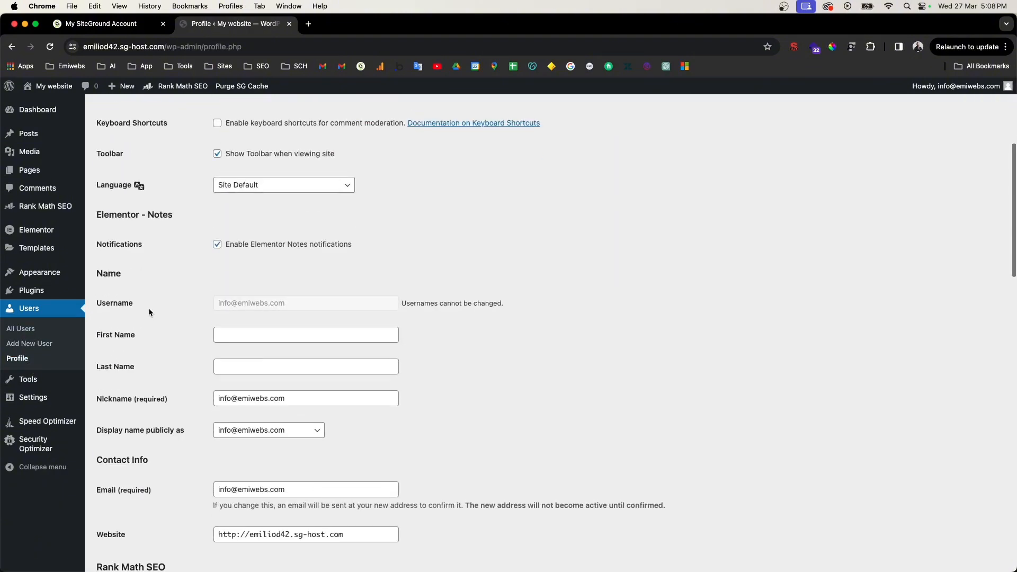
scroll(149, 309, up, 20)
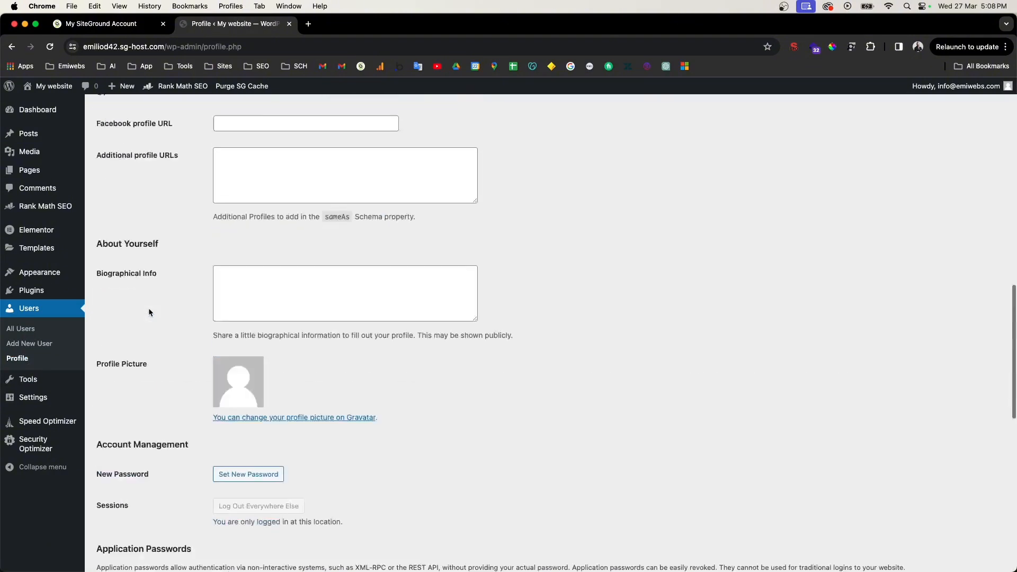
click(31, 329)
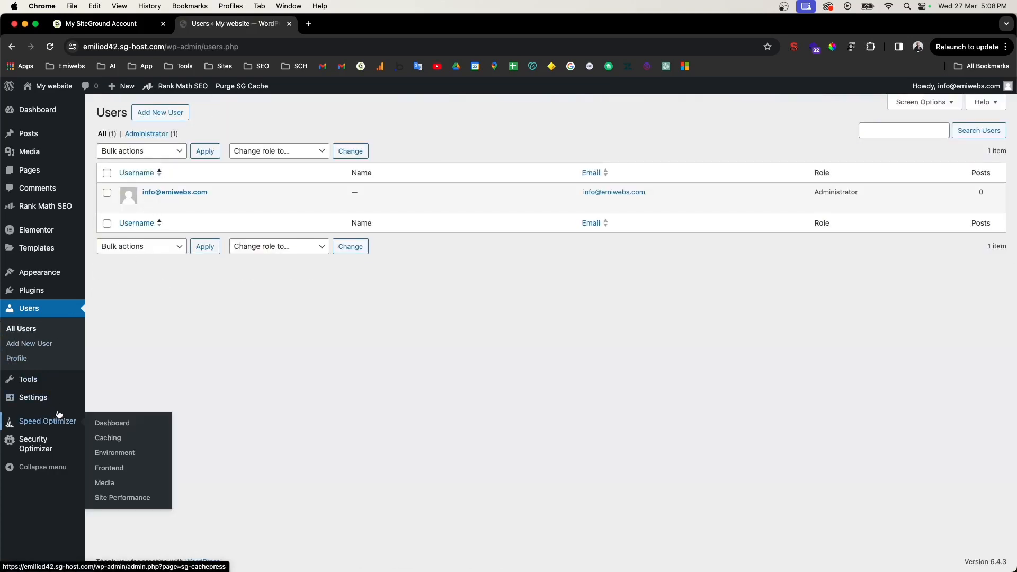
Go to the Tools section and view the available import systems
click(42, 381)
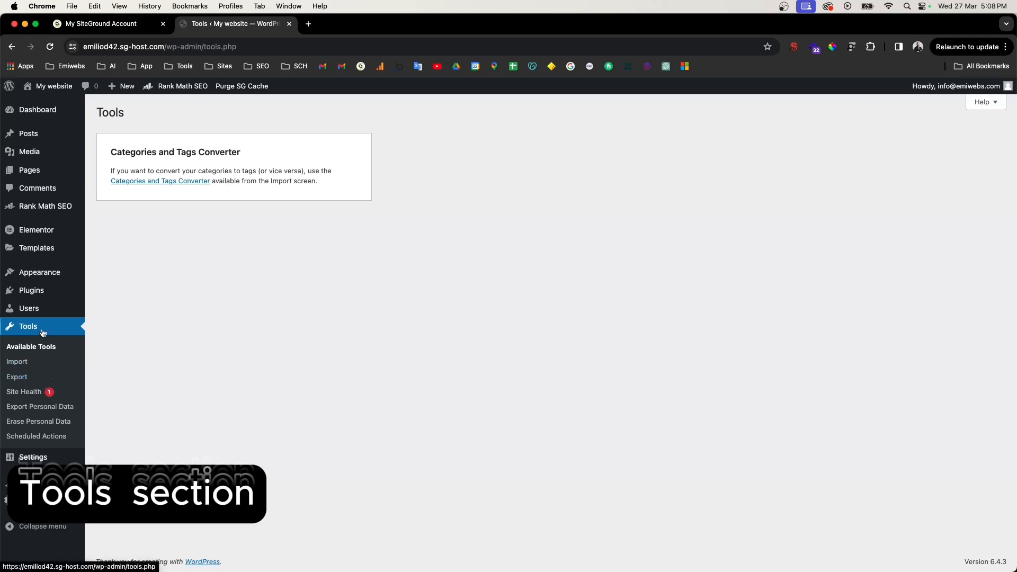
click(23, 367)
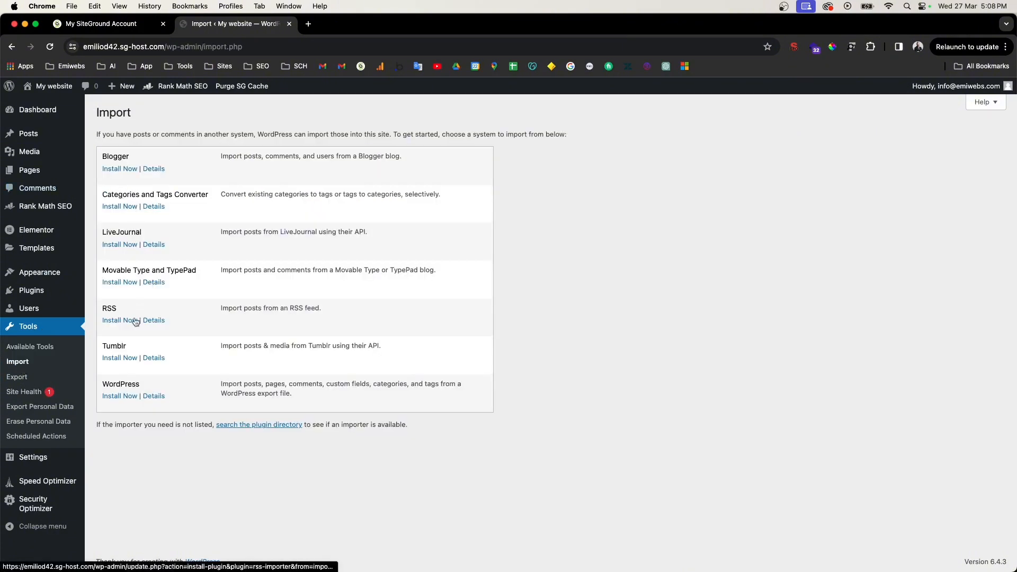
Look through the Export options, the Site Health status and the list of scheduled actions
click(40, 376)
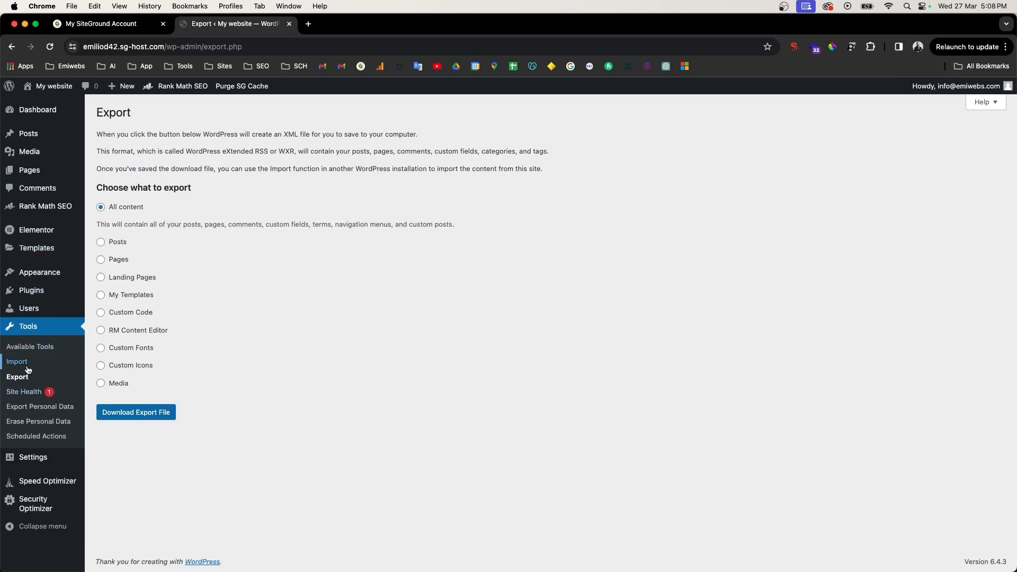
click(26, 392)
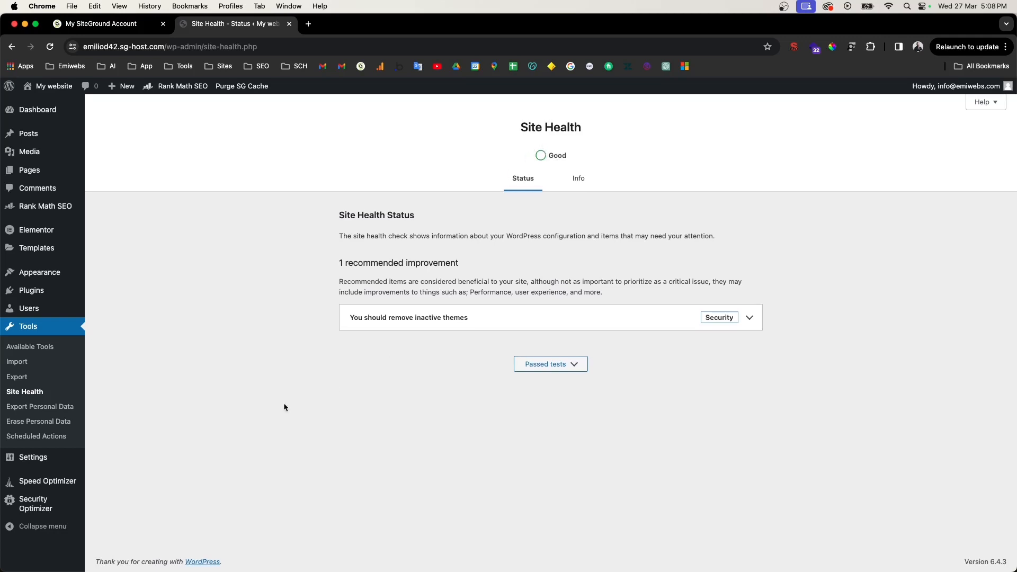
click(29, 441)
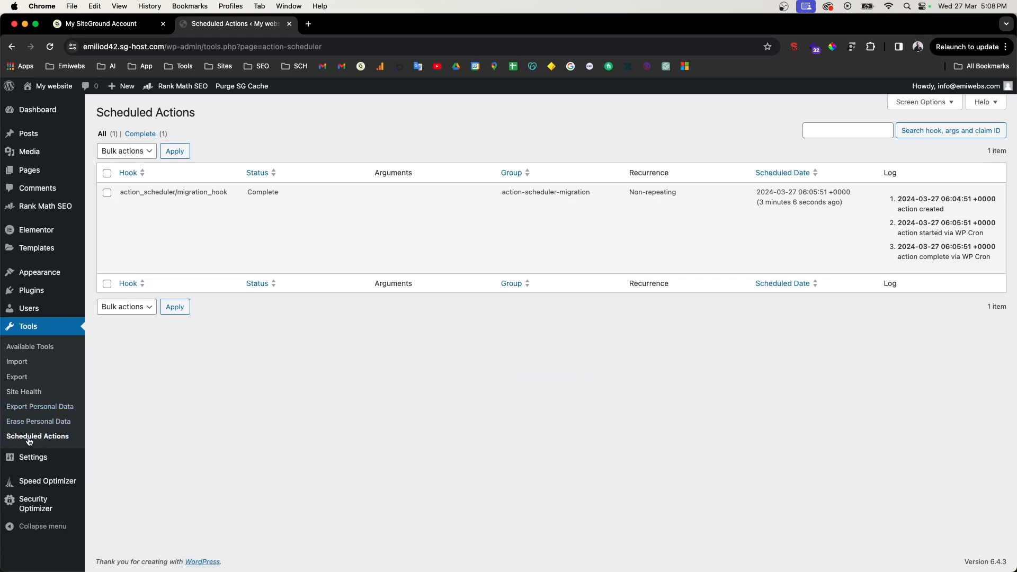
mouse_move(4, 232)
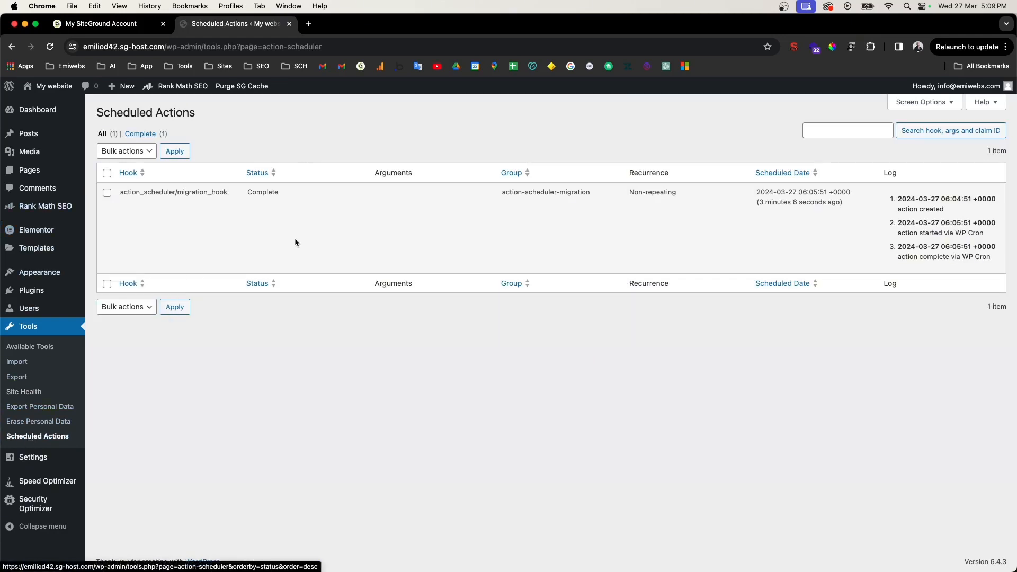
Review the General Settings, from the site title and tagline through membership, language and timezone to the date and time formats
click(29, 457)
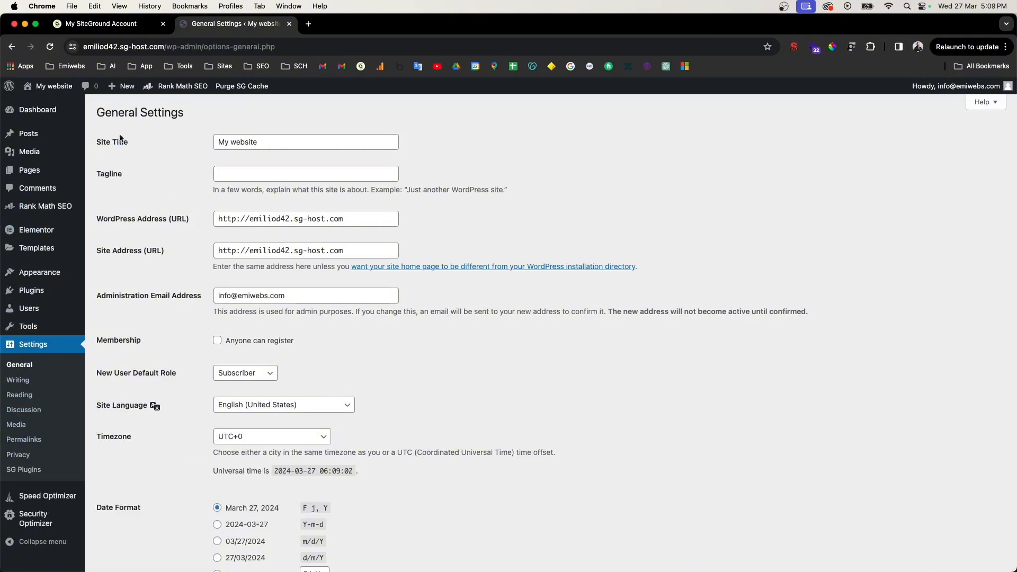
click(278, 174)
click(199, 166)
scroll(236, 266, down, 5)
scroll(236, 266, up, 5)
scroll(170, 285, down, 3)
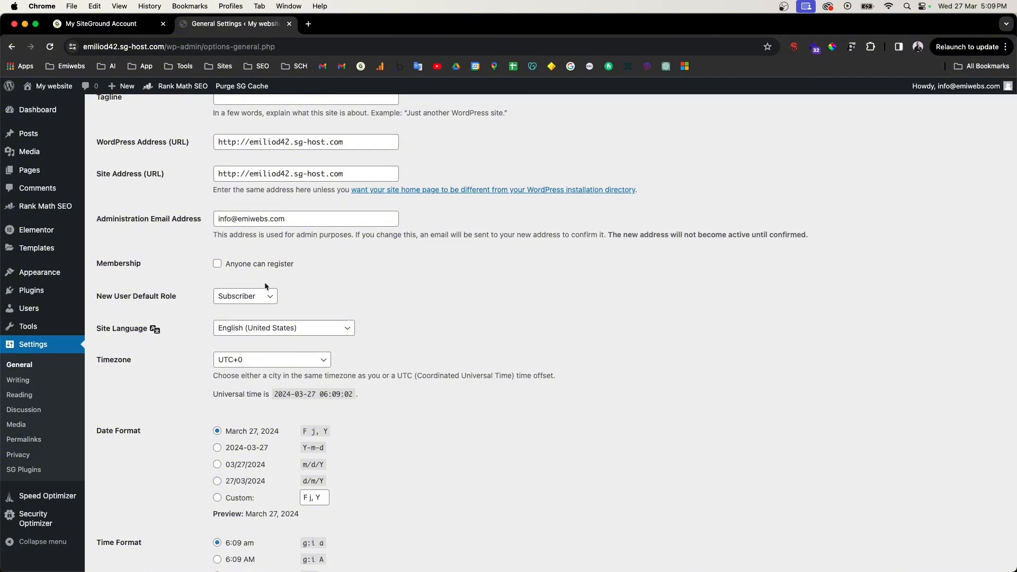
scroll(267, 297, down, 1)
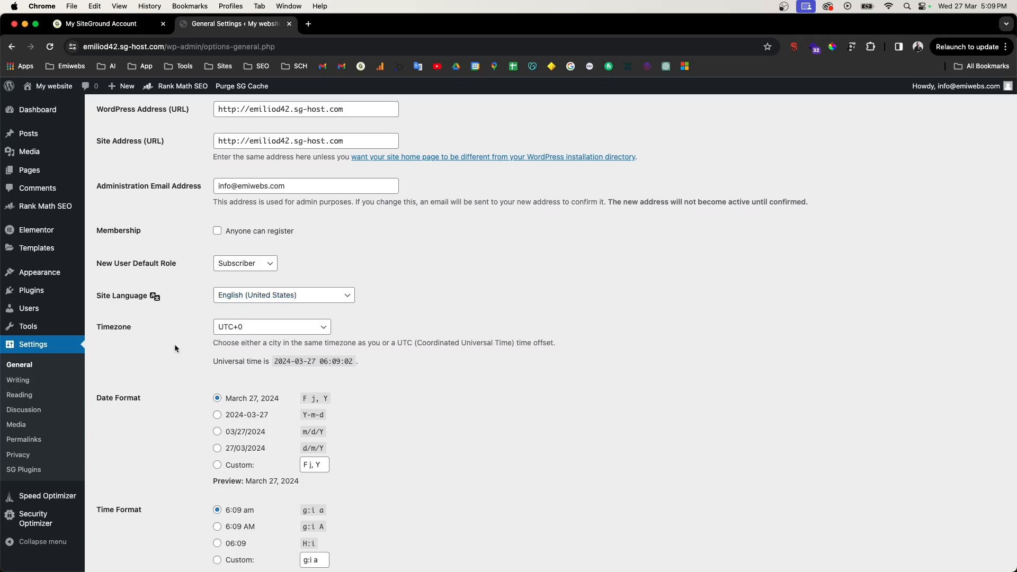
scroll(172, 328, down, 4)
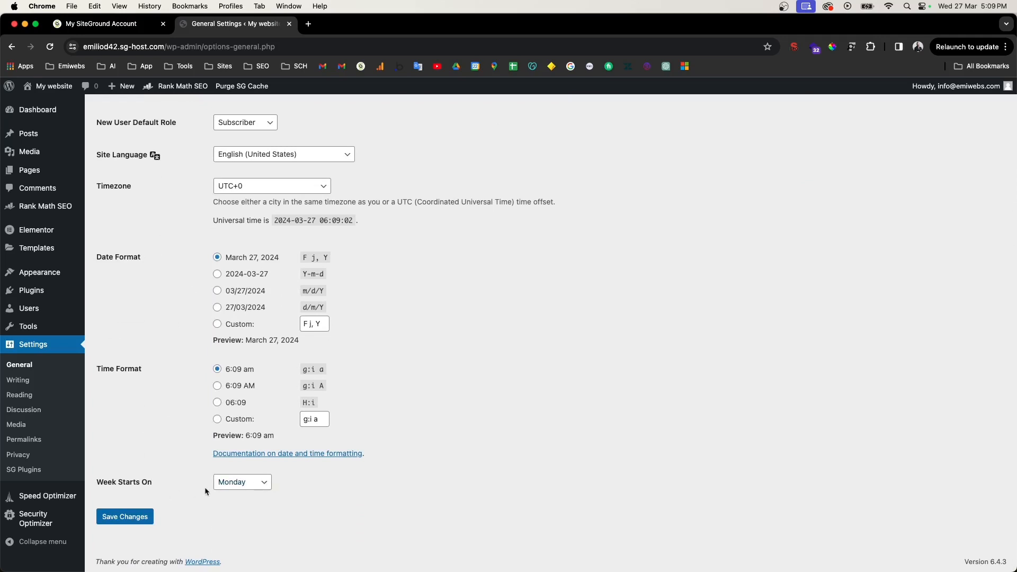
View the days available for the Week Starts On setting without choosing a different one
click(246, 483)
click(226, 482)
click(246, 484)
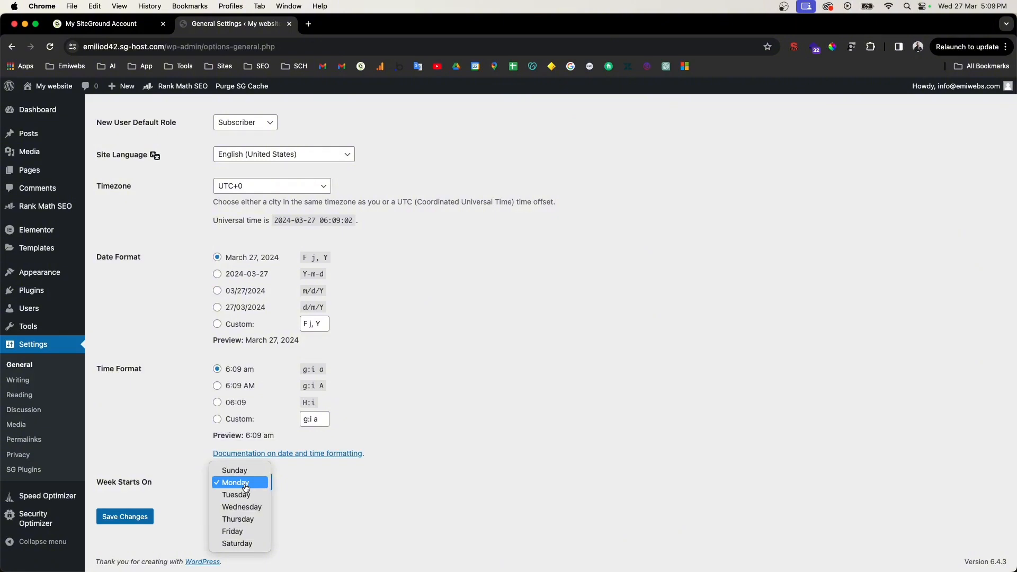
click(193, 471)
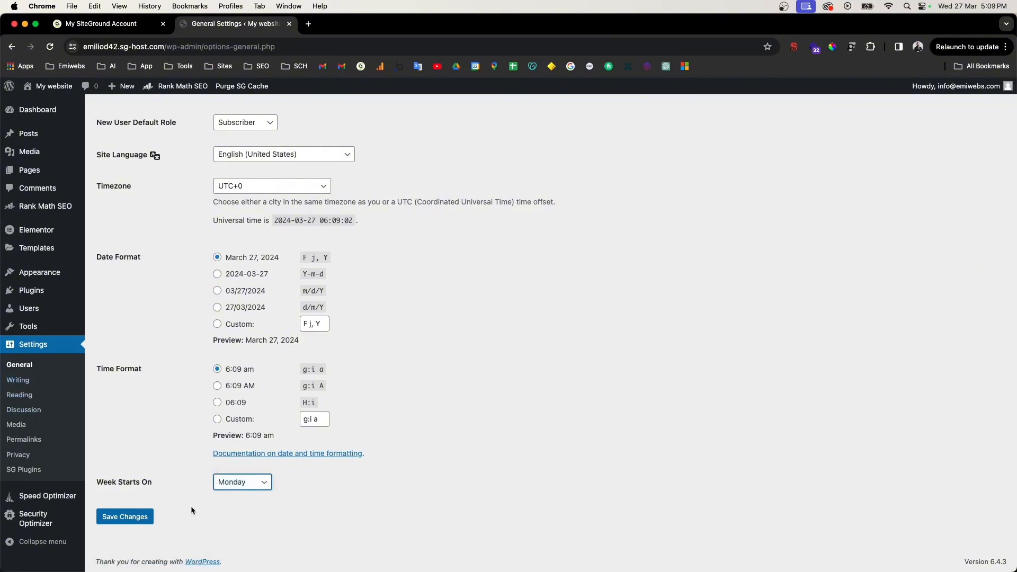
Examine the Writing Settings, including the choices for default post category and default post format
click(21, 381)
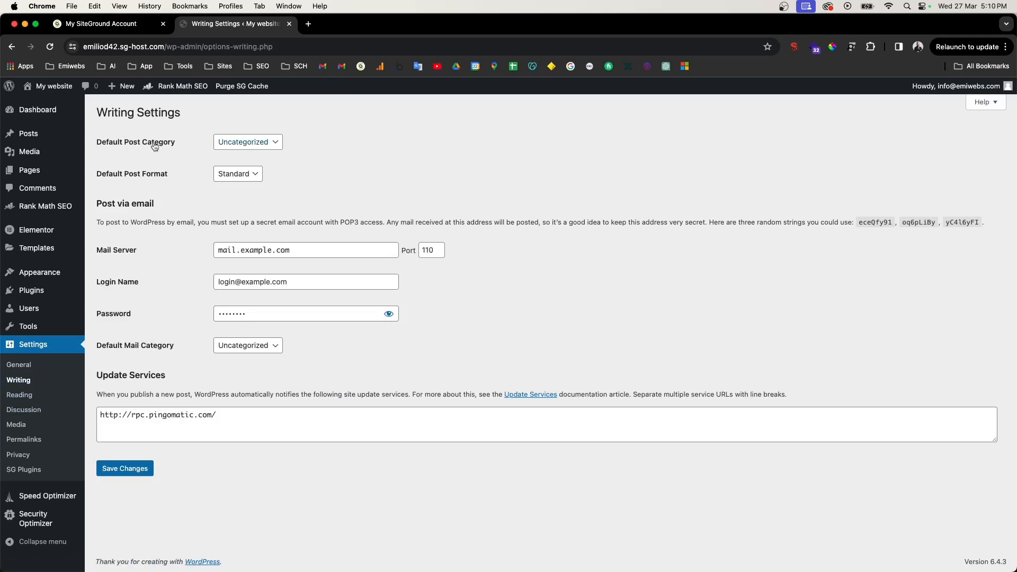
click(275, 147)
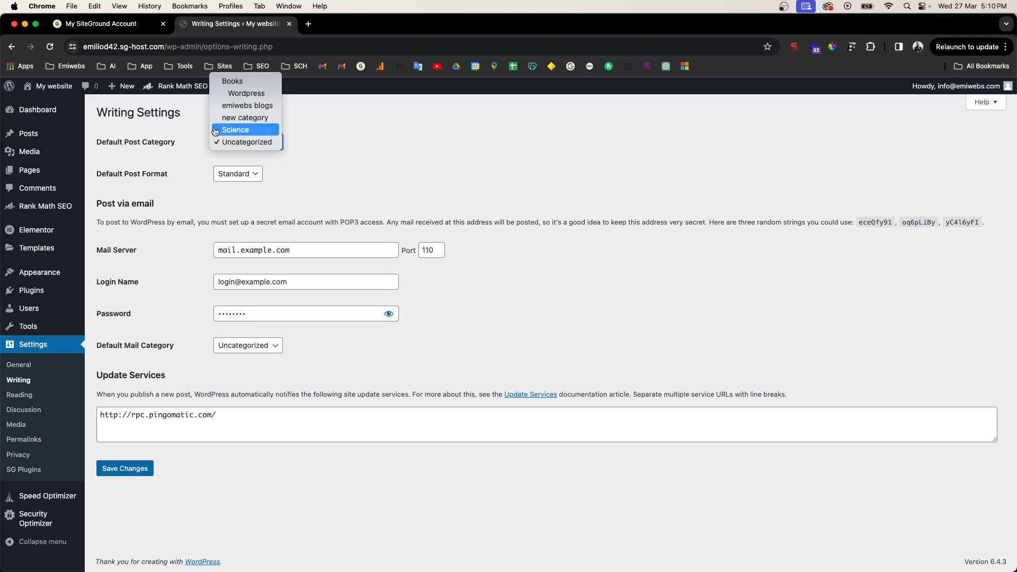
click(187, 164)
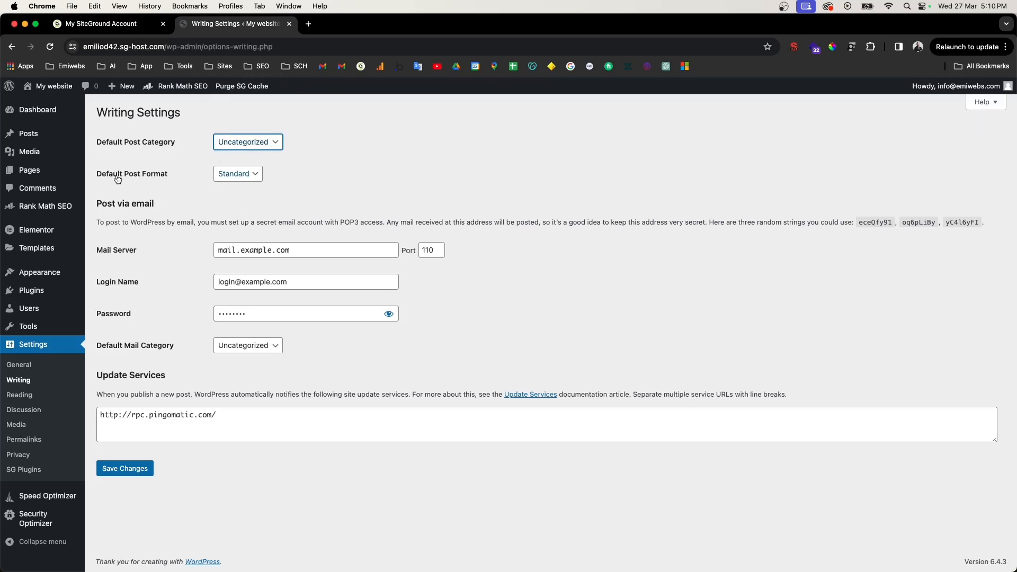
click(254, 174)
click(236, 173)
Examine the Reading Settings, focusing on the search engine visibility option that discourages indexing of the site
click(19, 395)
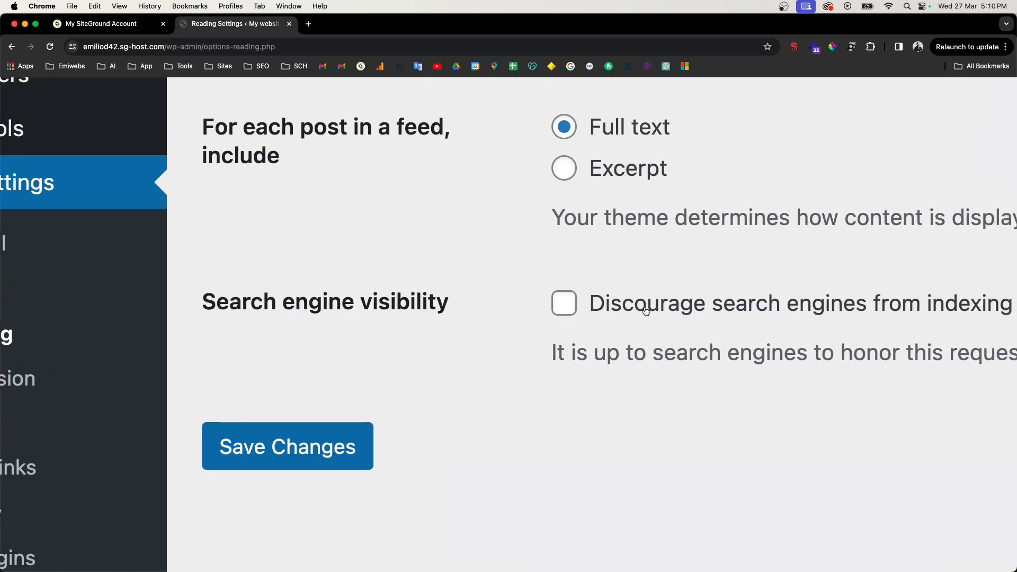
scroll(645, 311, right, 2)
scroll(538, 326, down, 1)
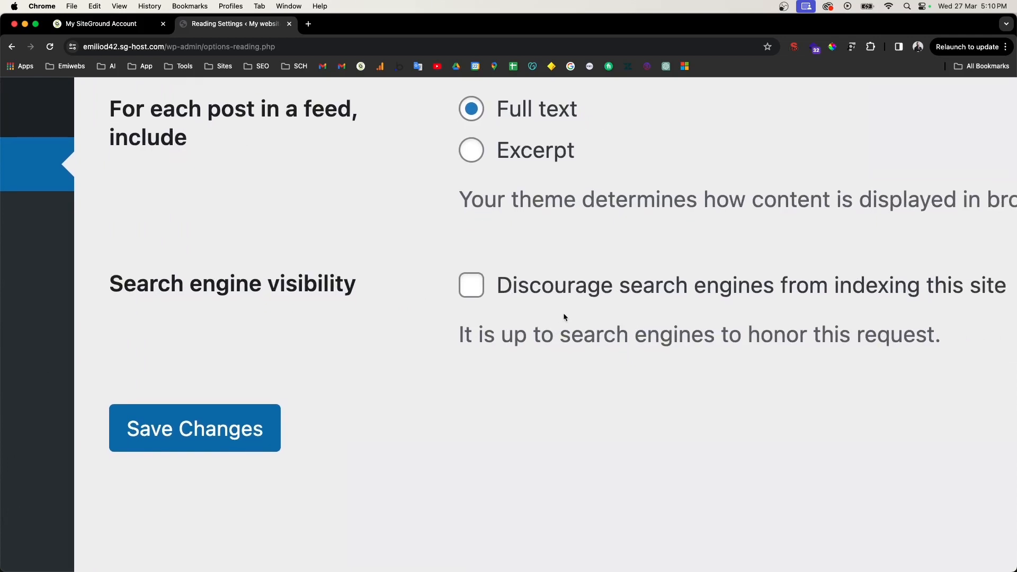
scroll(557, 313, right, 5)
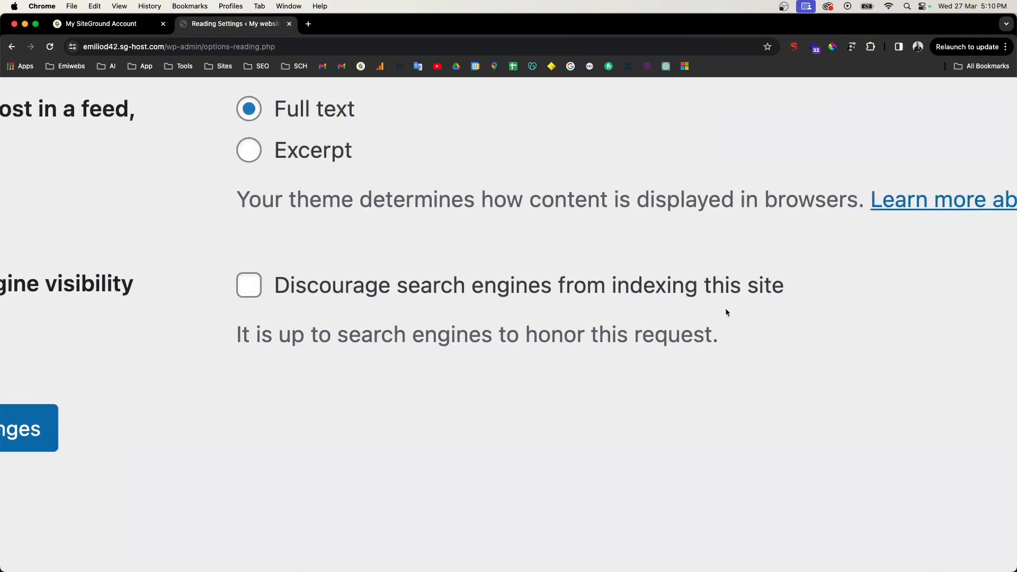
scroll(471, 323, down, 1)
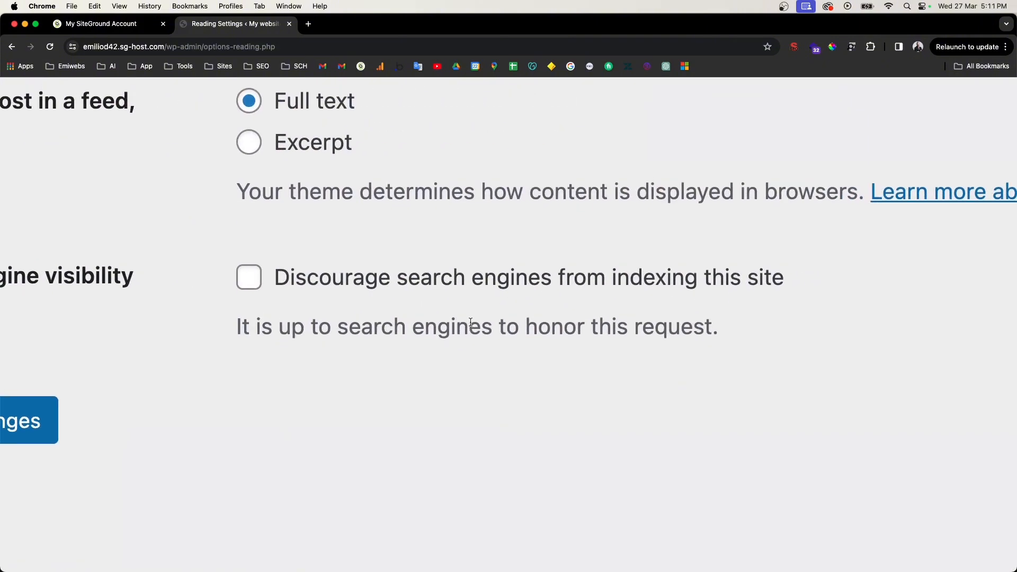
scroll(470, 322, down, 5)
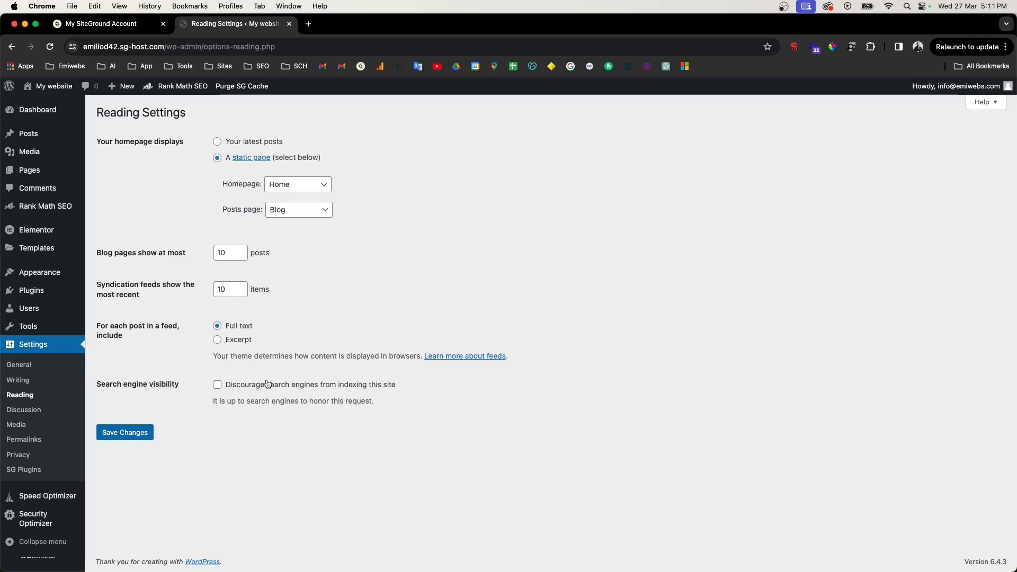
Look at the default post settings and other comment settings in the Discussion Settings
click(27, 411)
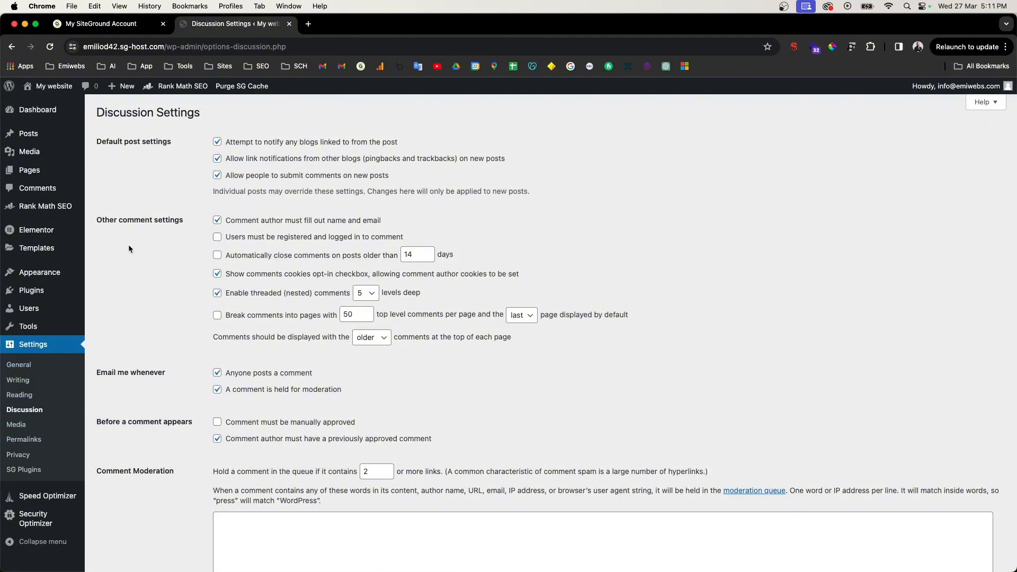
scroll(129, 244, down, 1)
drag(99, 132, 160, 135)
click(178, 210)
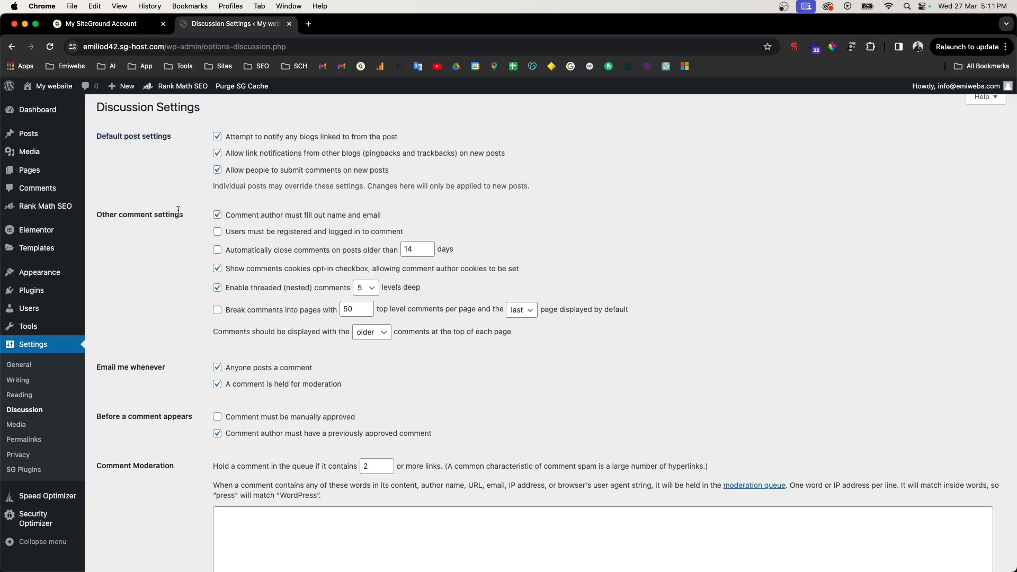
scroll(201, 273, down, 2)
scroll(202, 275, down, 1)
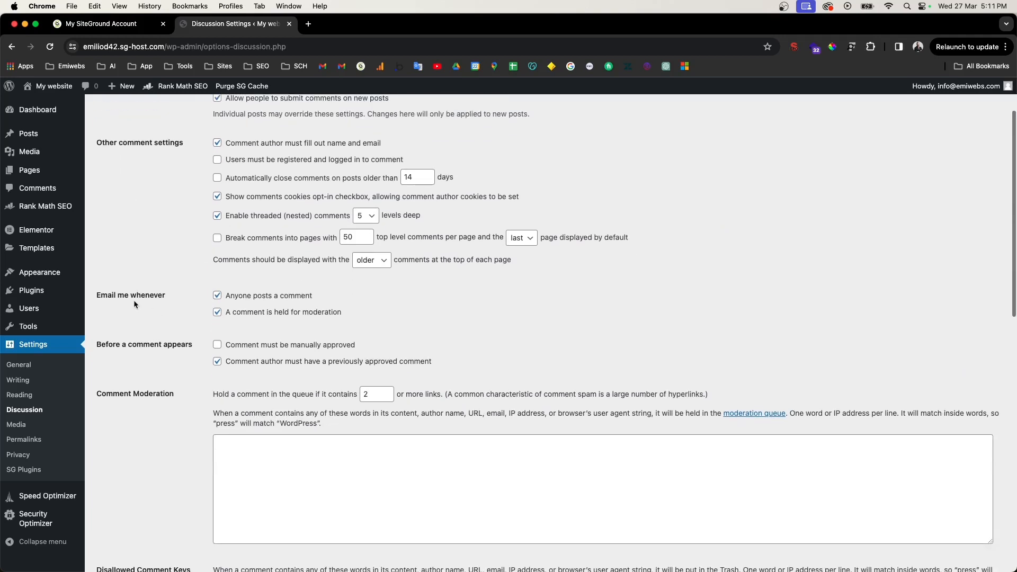
Turn both comment e-mail notifications, for posted comments and comments held for moderation, off and back on
click(281, 316)
click(281, 303)
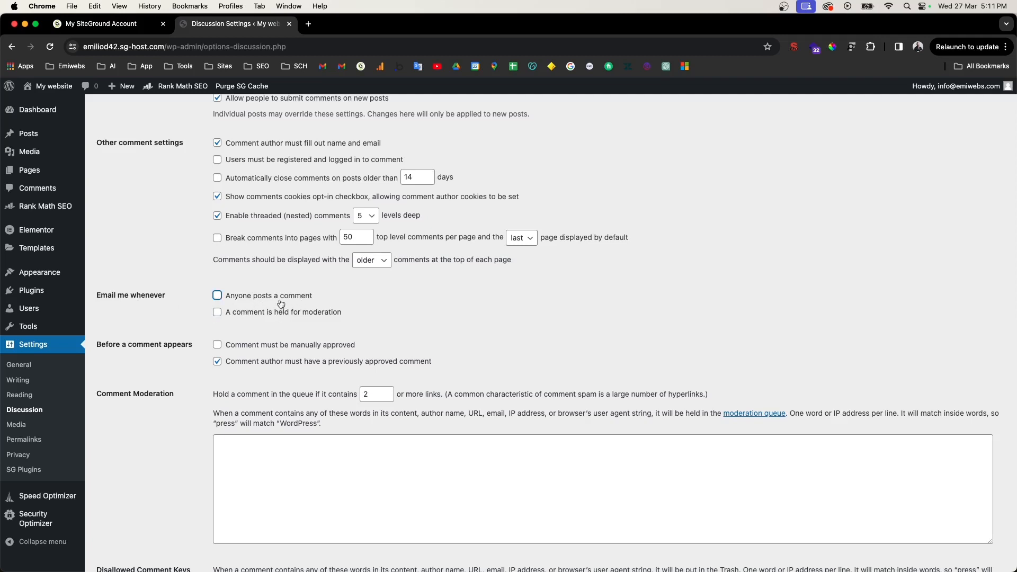
click(272, 310)
click(271, 297)
Look over the comment moderation, disallowed comment keys and avatar options in the Discussion Settings
scroll(264, 309, down, 5)
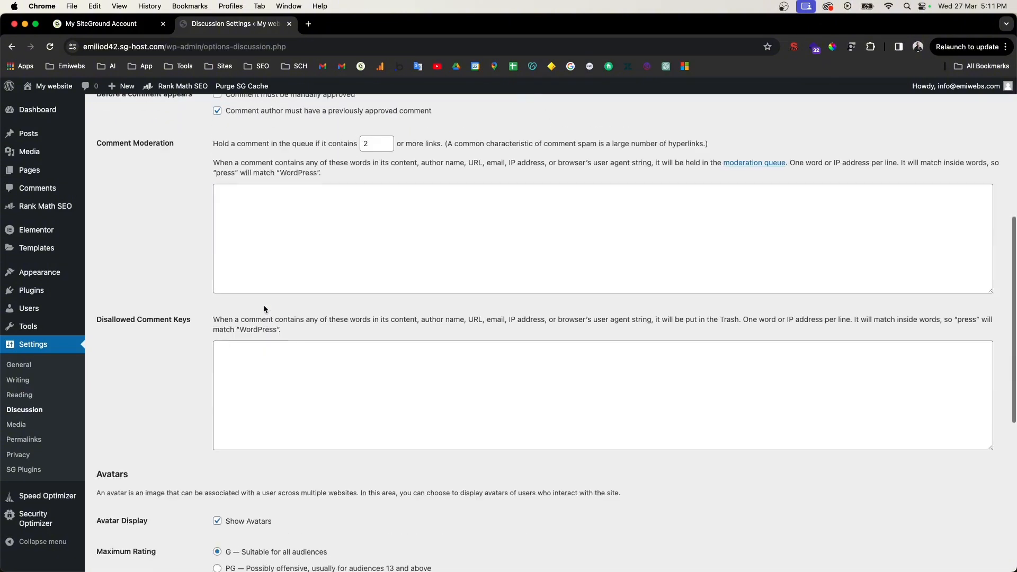
scroll(264, 308, down, 3)
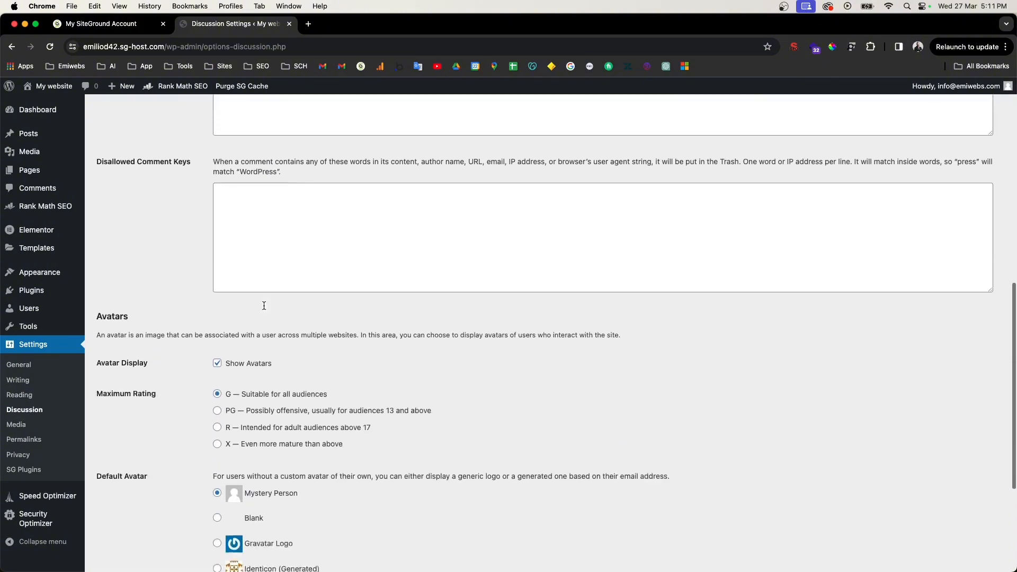
scroll(195, 308, down, 4)
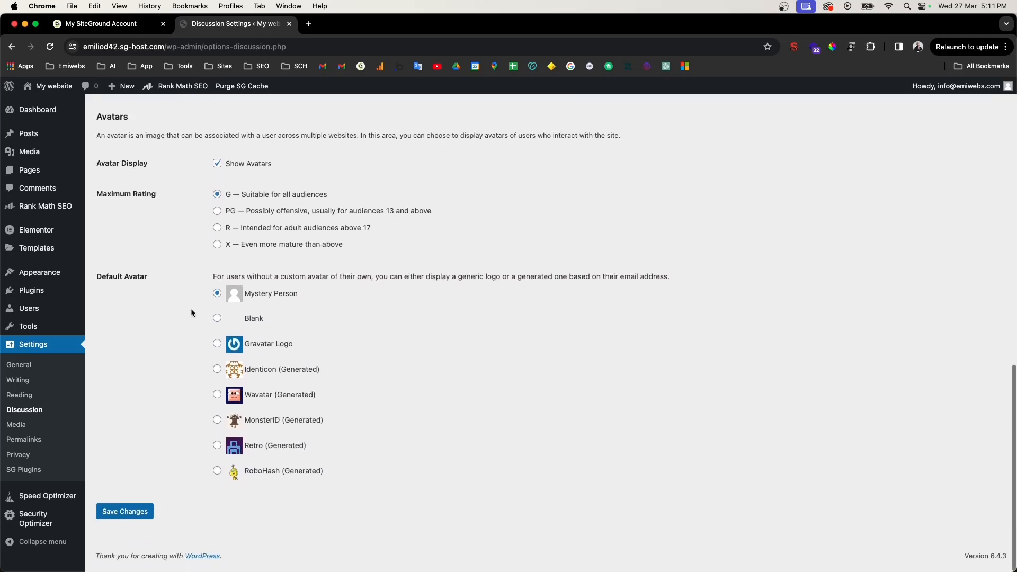
scroll(192, 313, up, 12)
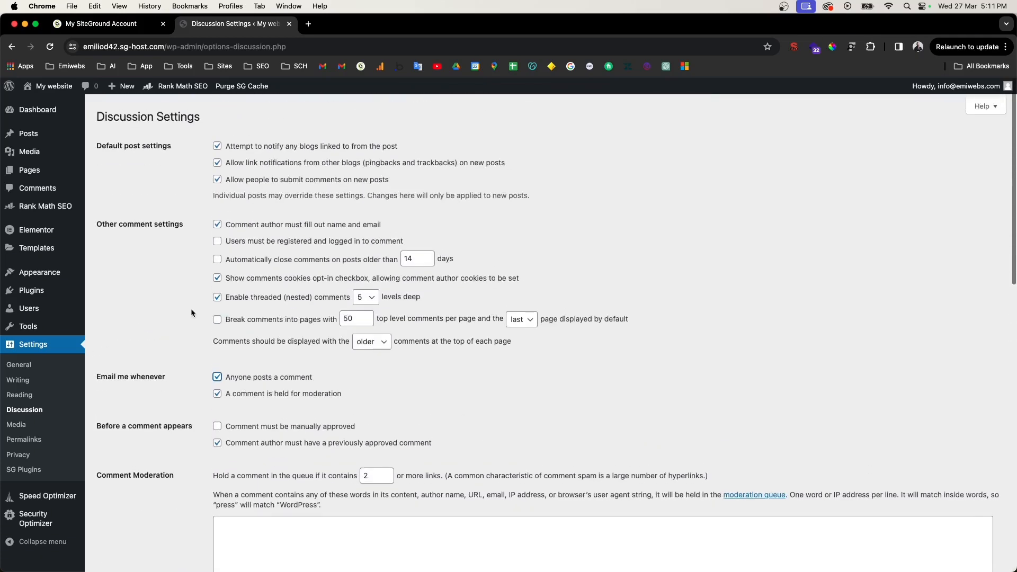
scroll(145, 277, down, 2)
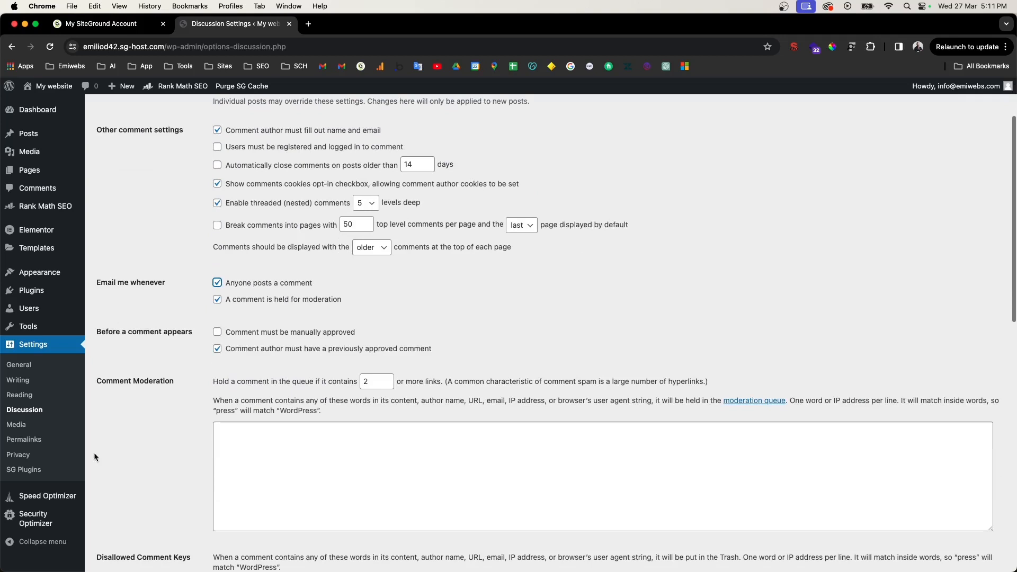
Review the thumbnail, medium and large image sizes in the Media Settings
click(37, 428)
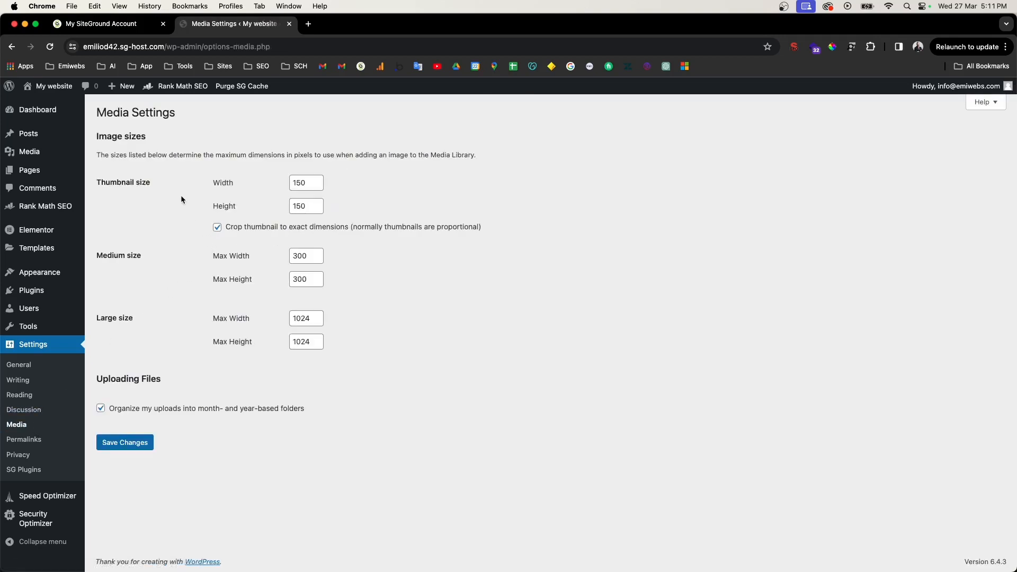
drag(99, 136, 154, 133)
drag(101, 255, 147, 257)
Examine the permalink structures in the Permalink Settings, comparing the page address with the Post name example URL
click(35, 443)
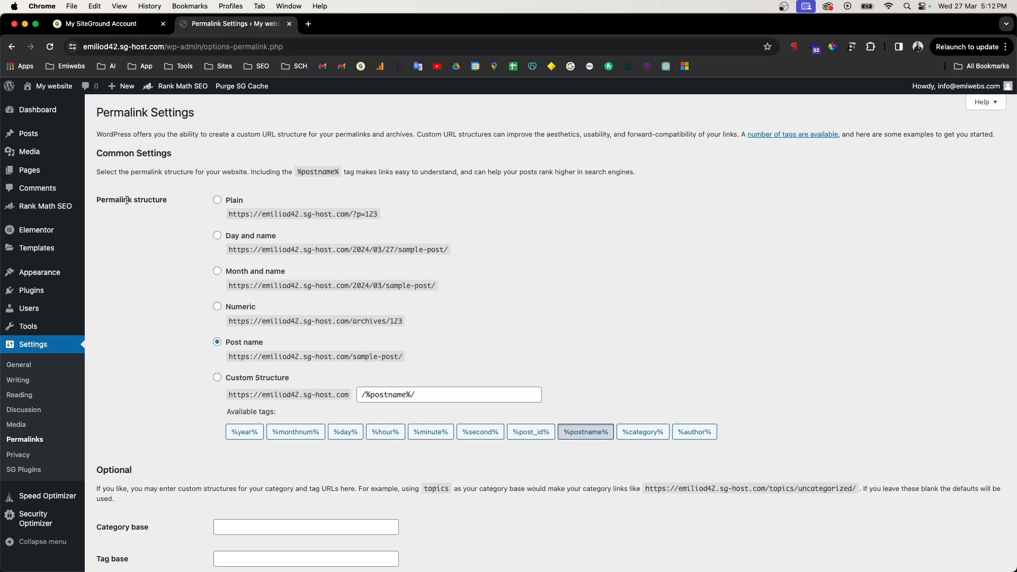
drag(164, 47, 314, 40)
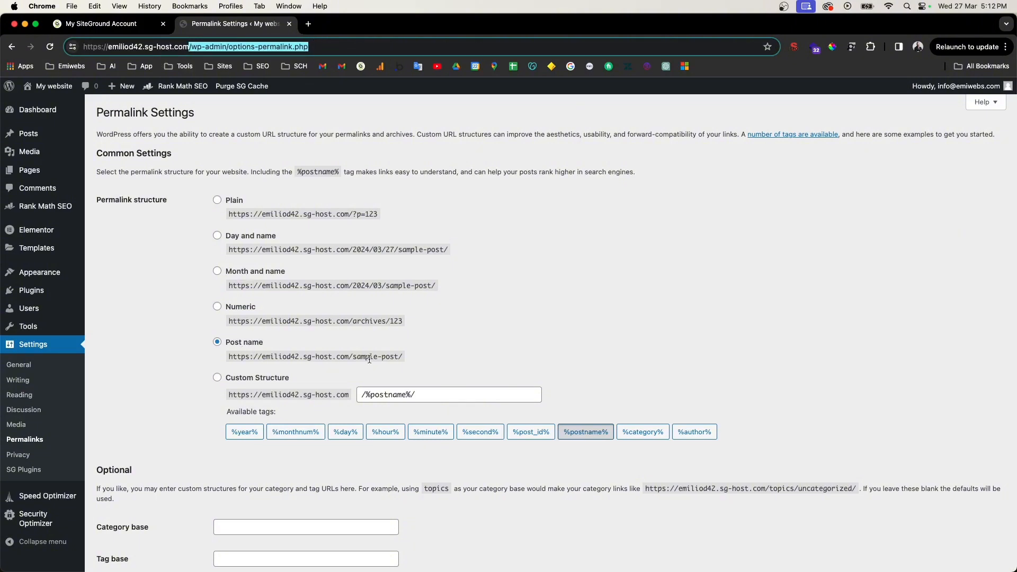
drag(353, 357, 231, 357)
click(353, 357)
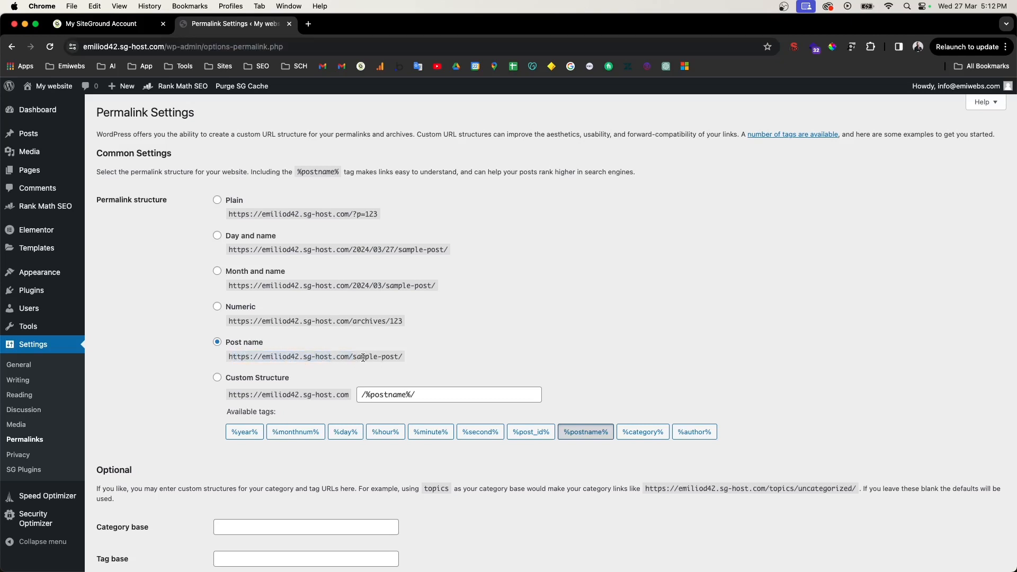
drag(352, 358, 417, 357)
Switch the permalink structure to Custom Structure and replace its content with the category and post name tags, /%category%/%postname%/
click(243, 382)
click(438, 394)
key(super+a)
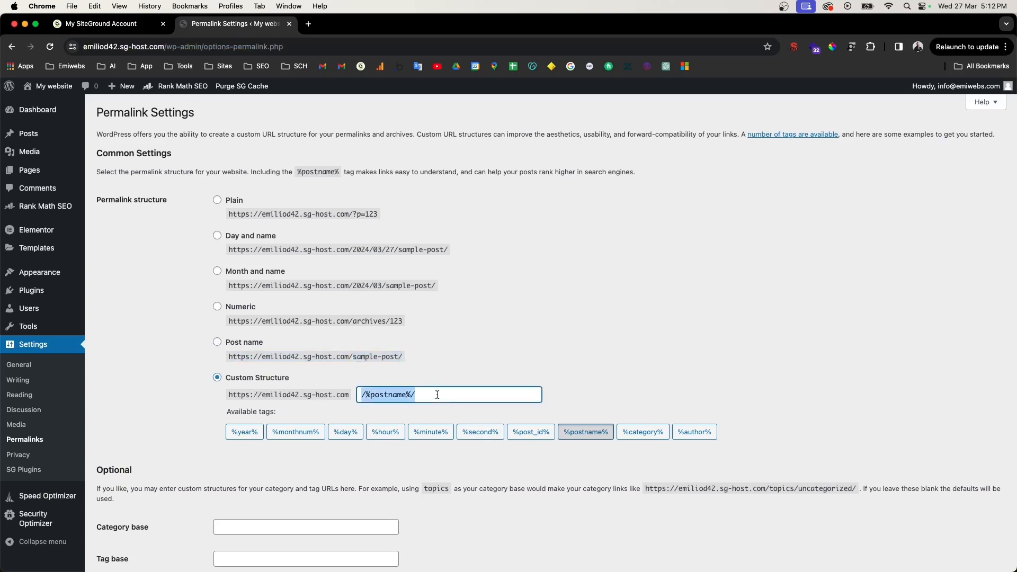
key(BackSpace)
click(651, 437)
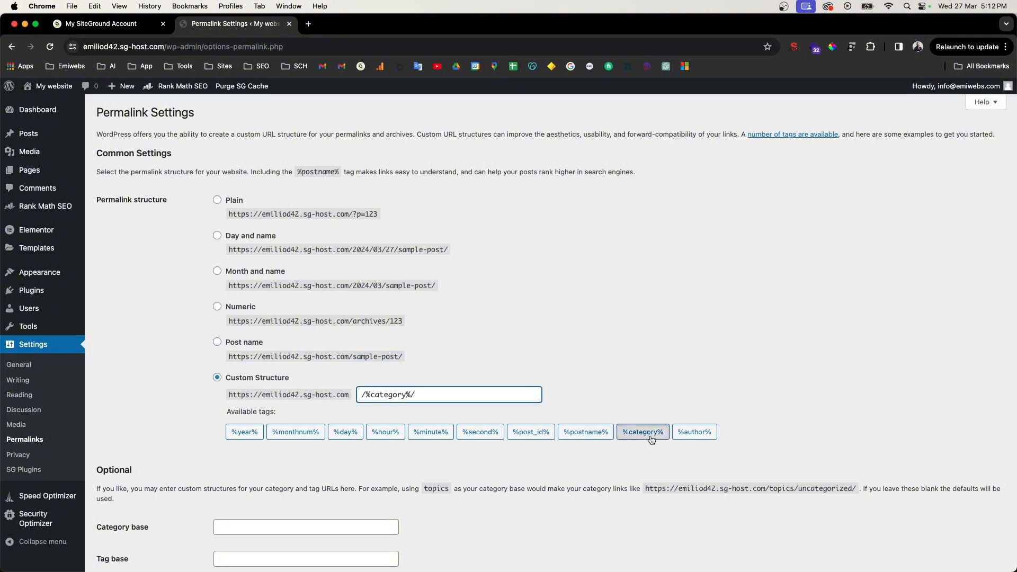
click(589, 438)
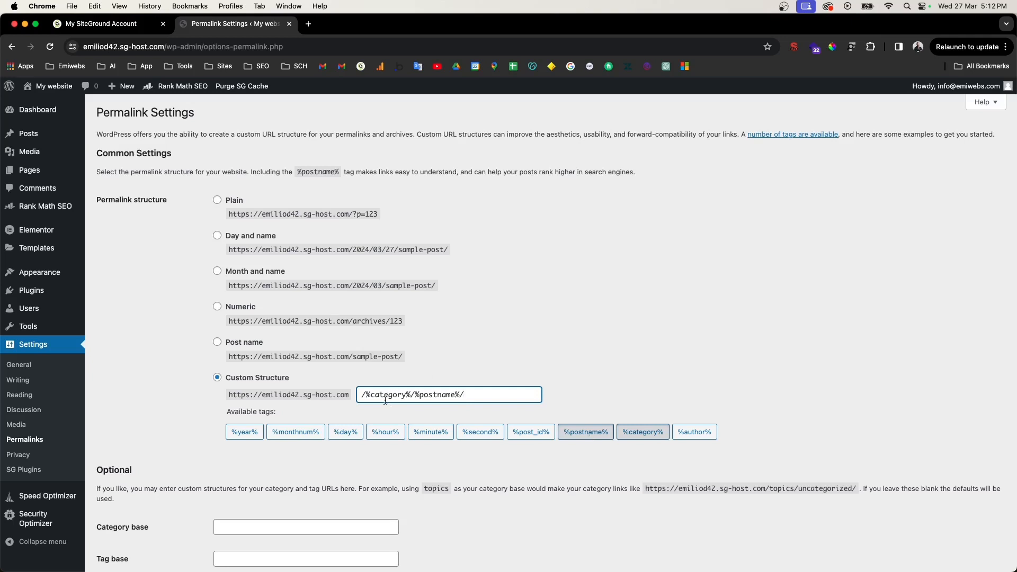
drag(366, 395, 478, 399)
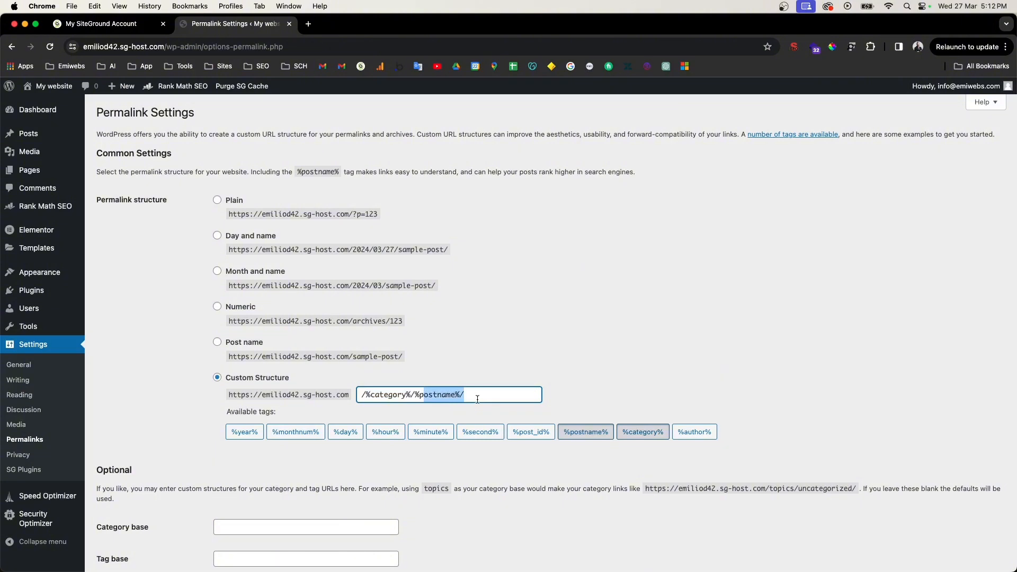
Save the custom permalink structure in the Permalink Settings
scroll(466, 397, down, 3)
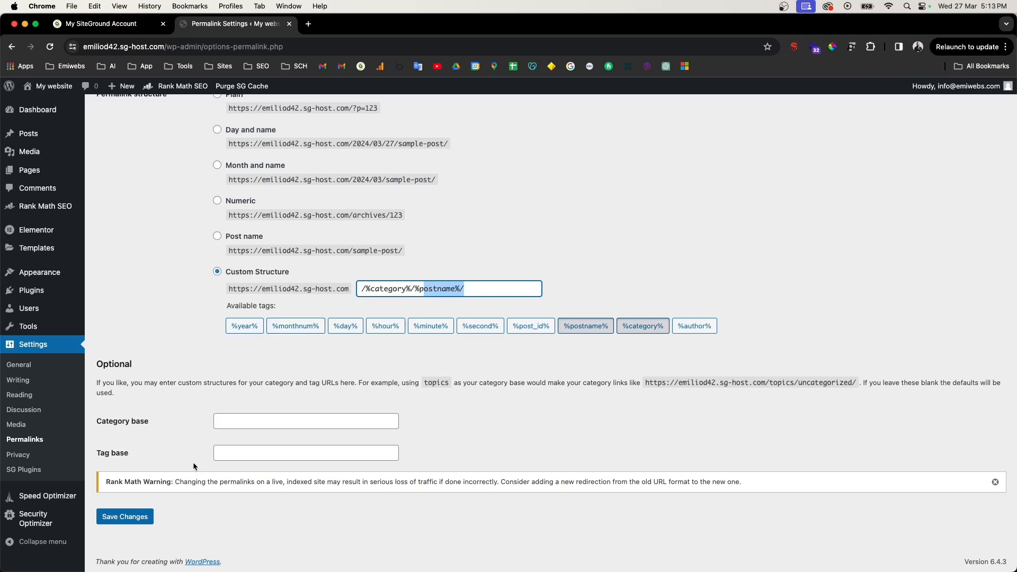
click(137, 521)
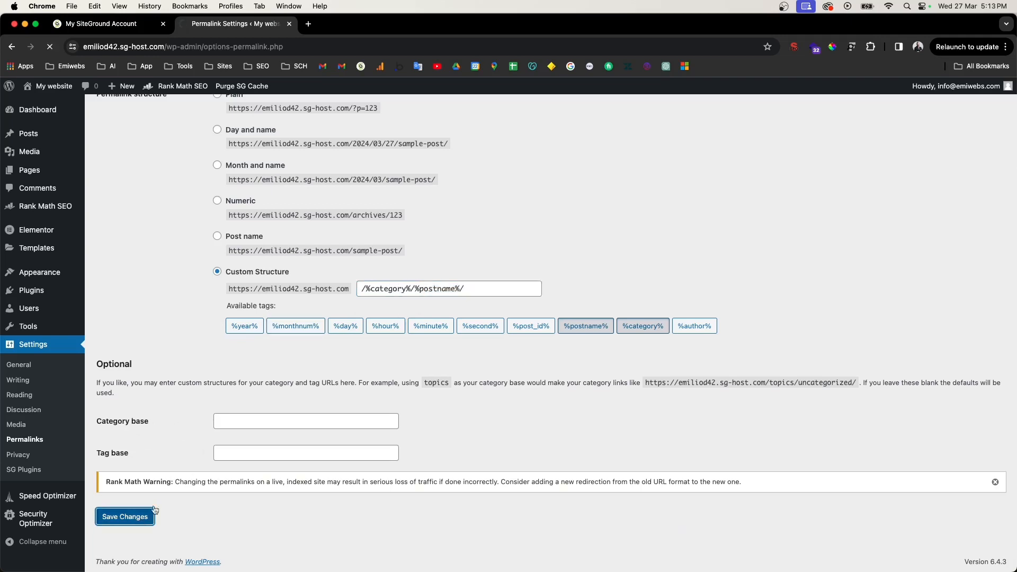
scroll(141, 454, down, 1)
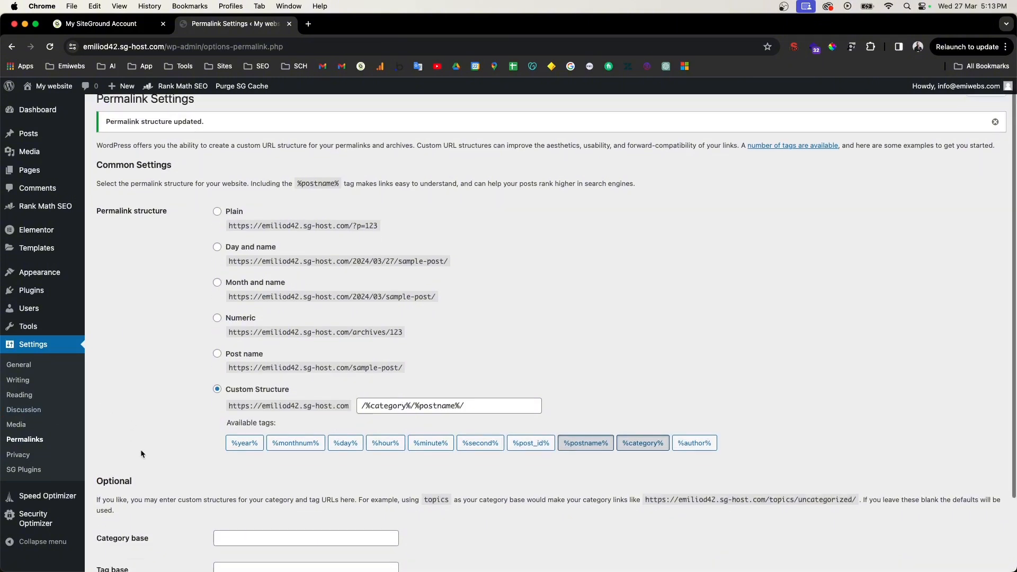
scroll(141, 453, down, 3)
Review the Privacy Settings and the pages available for selection as the Privacy Policy page, leaving the selection as is
click(18, 455)
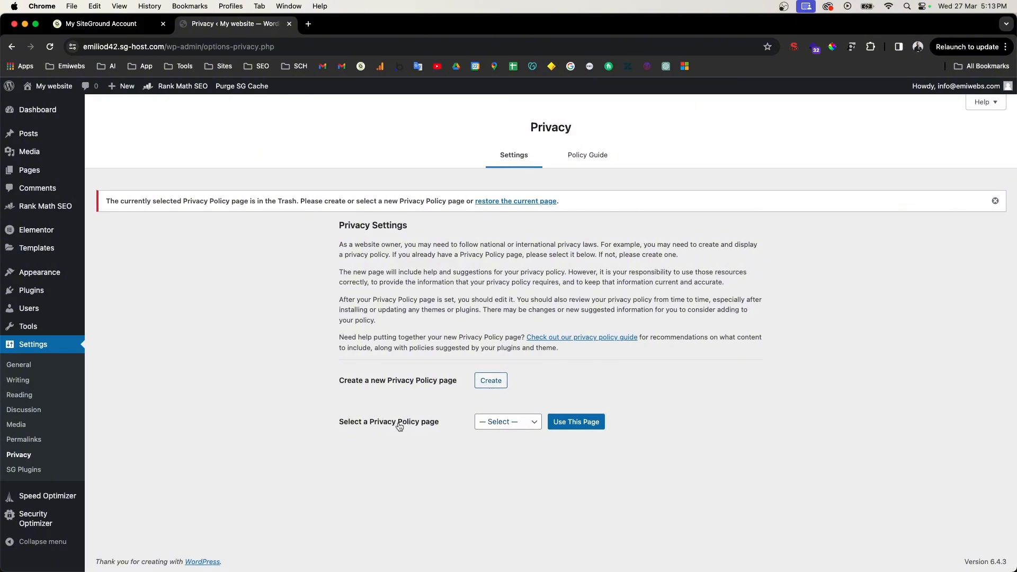
click(529, 424)
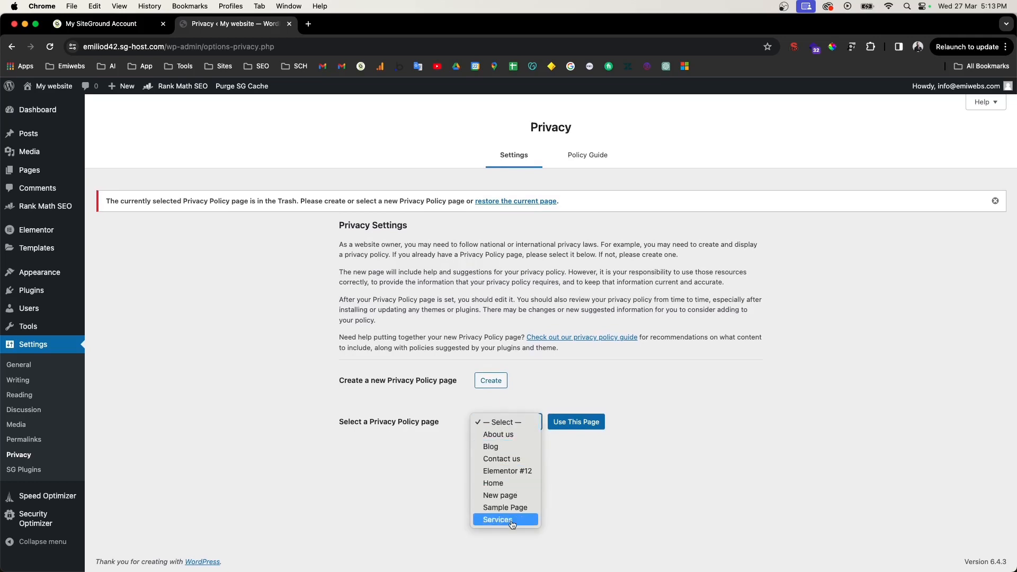
click(494, 419)
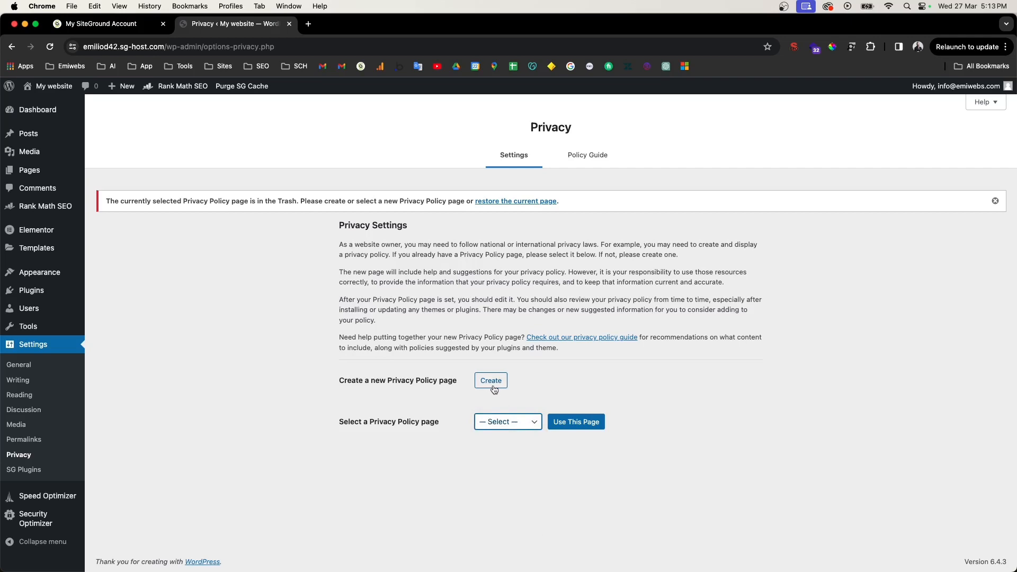
click(513, 422)
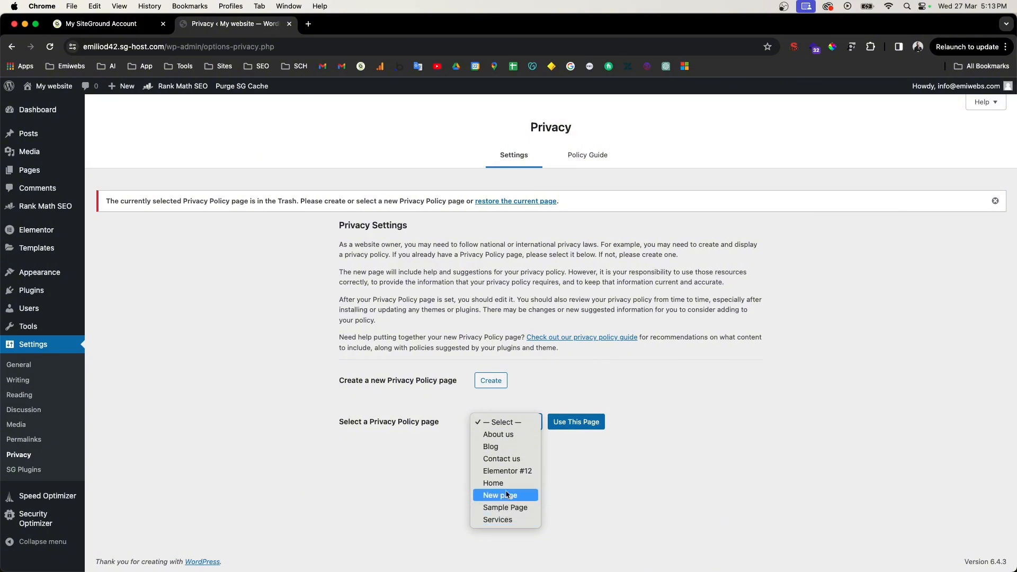
click(625, 475)
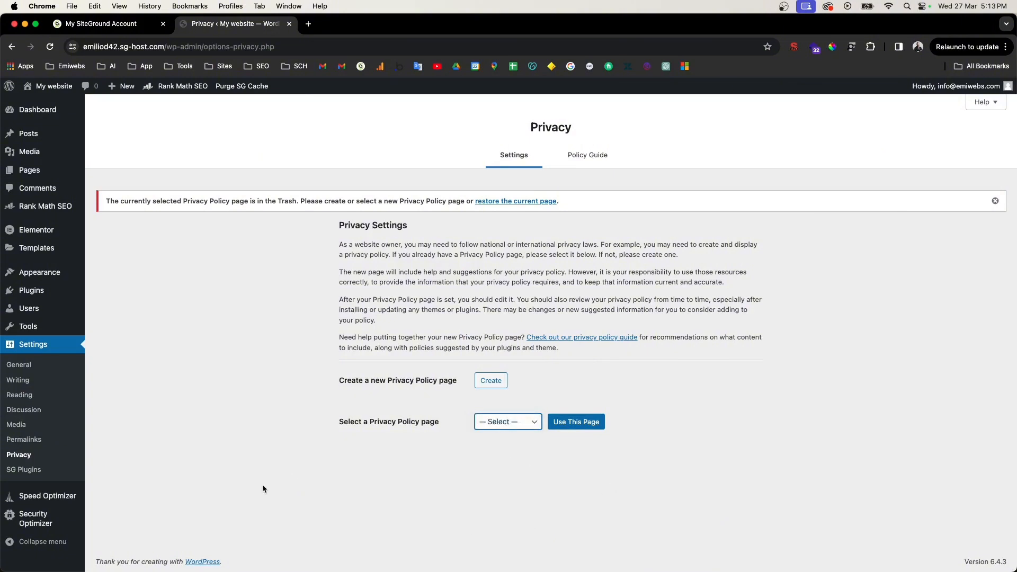
Look over the SiteGround Plugins Settings, switching the technical data collection consent on and back off without saving
click(43, 477)
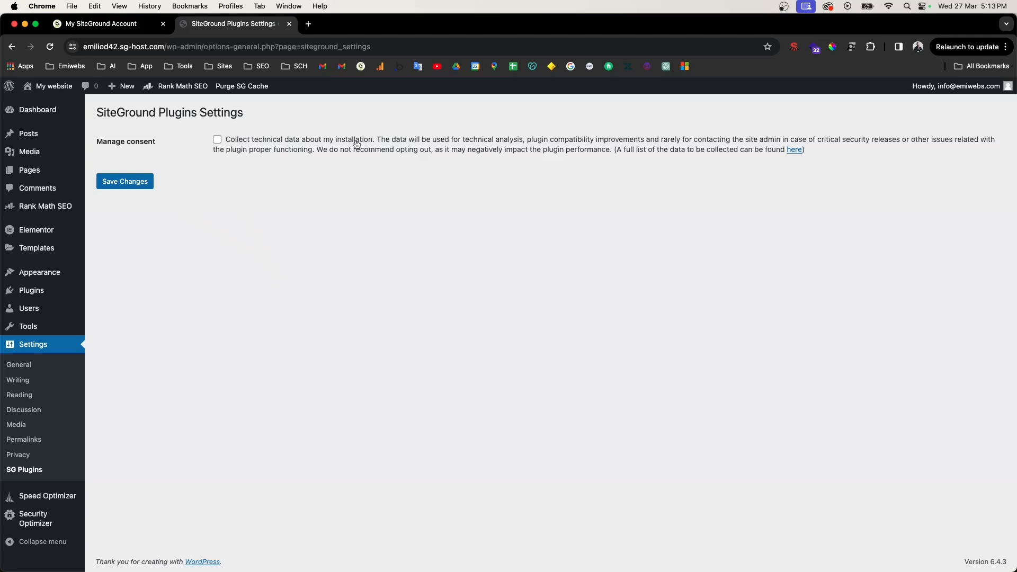
click(217, 140)
click(217, 141)
mouse_move(38, 508)
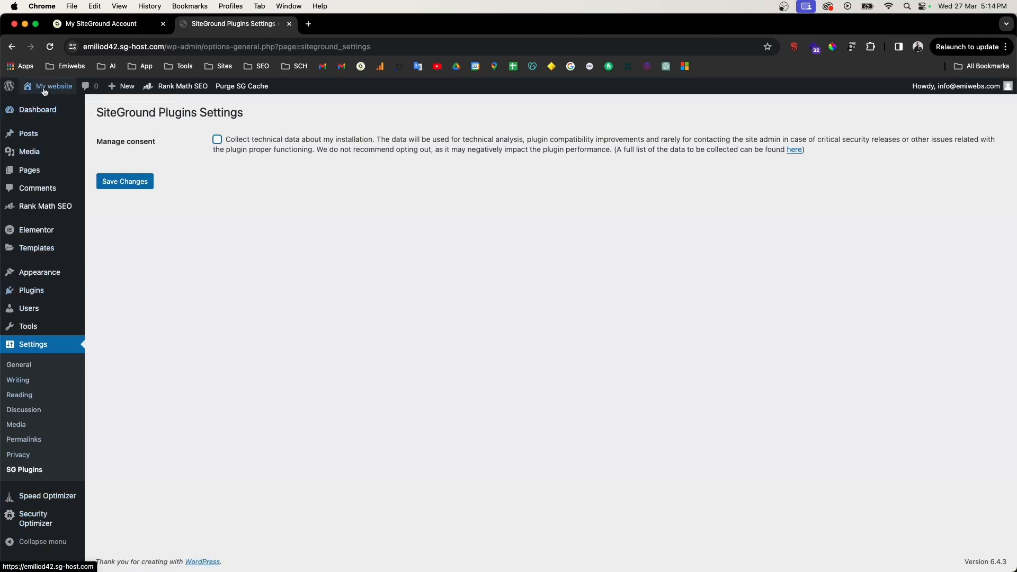
click(310, 242)
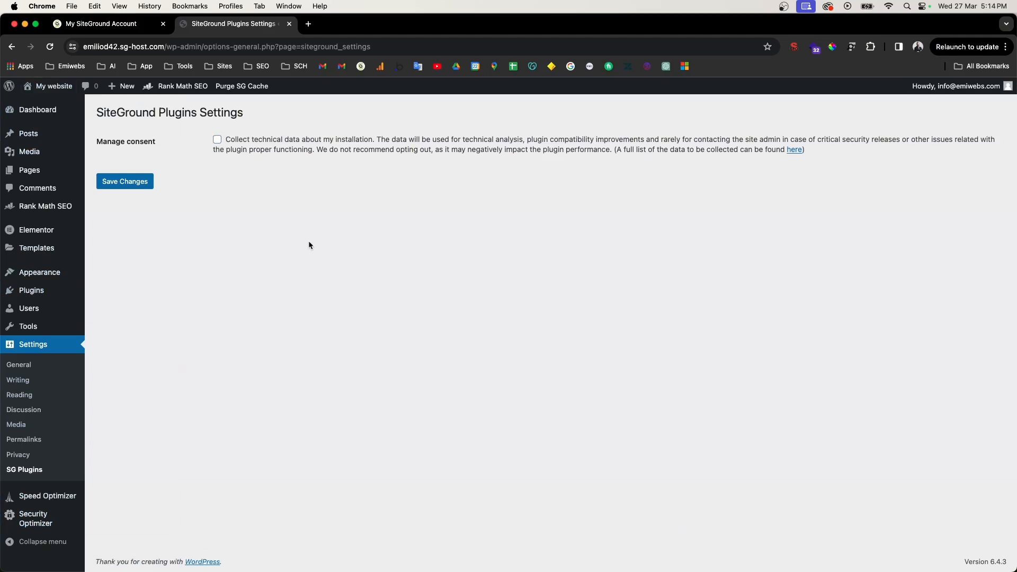
View the live website's home page and return to the WordPress dashboard home
click(56, 88)
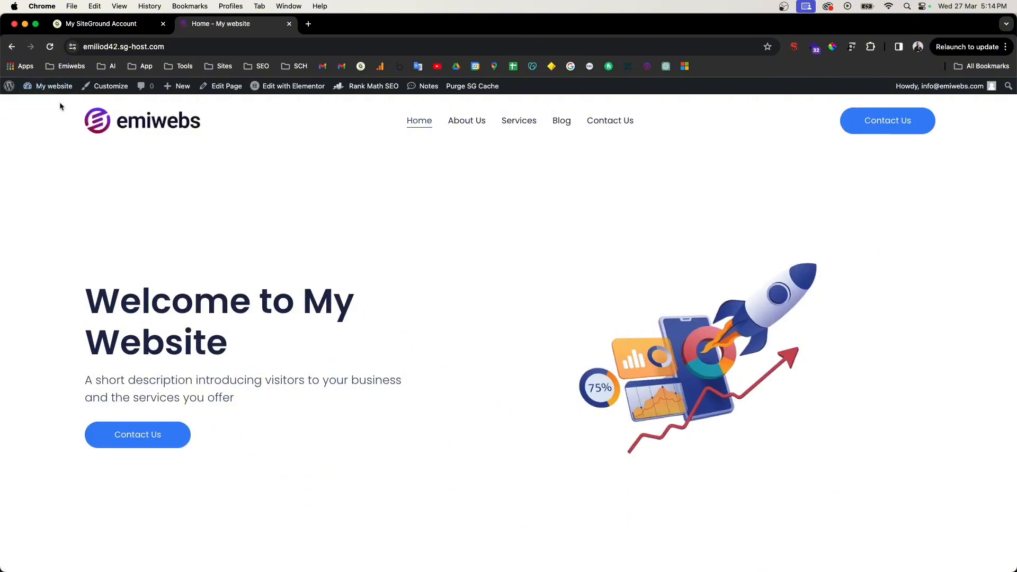
drag(60, 104, 53, 90)
click(44, 106)
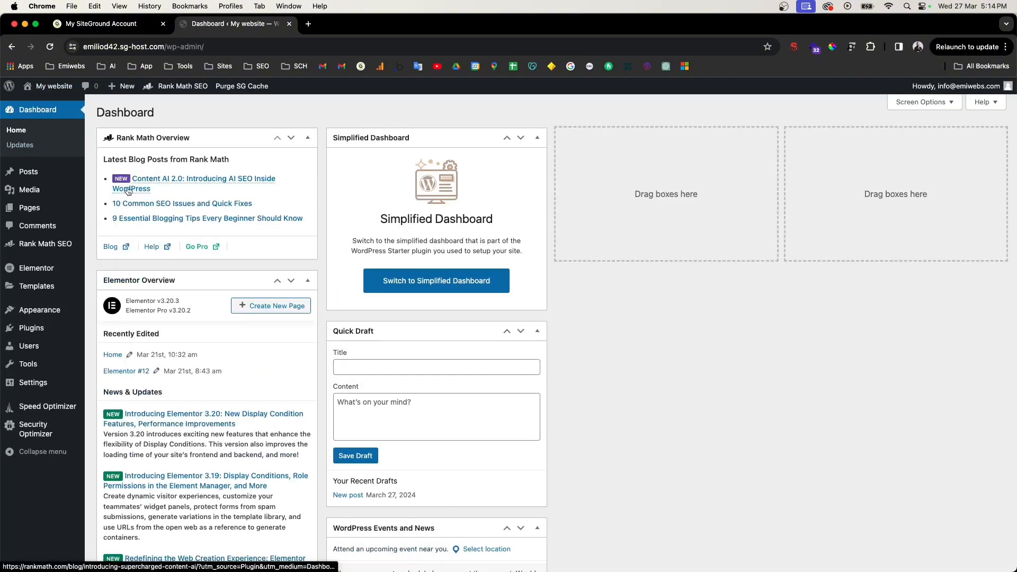